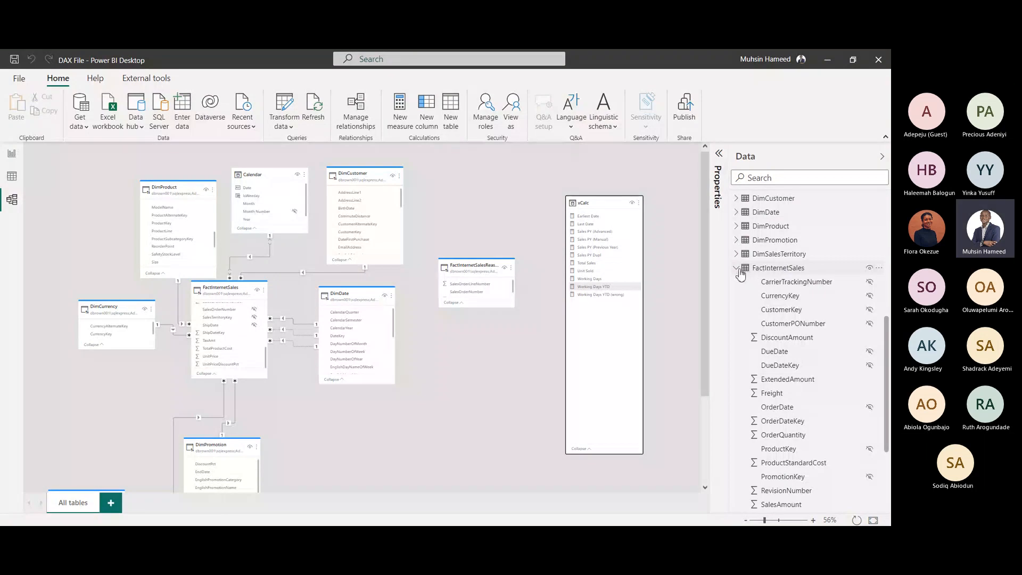
Collapse the FactInternetSales, xCalc and Calendar tables in the model's field list
left_click(736, 267)
scroll(783, 273, "up", 1)
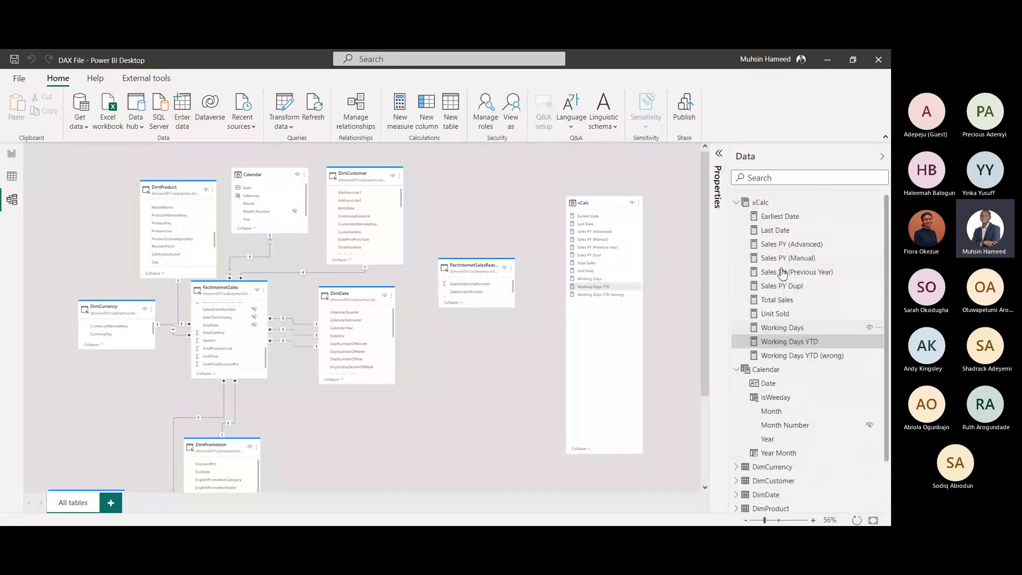
left_click(741, 204)
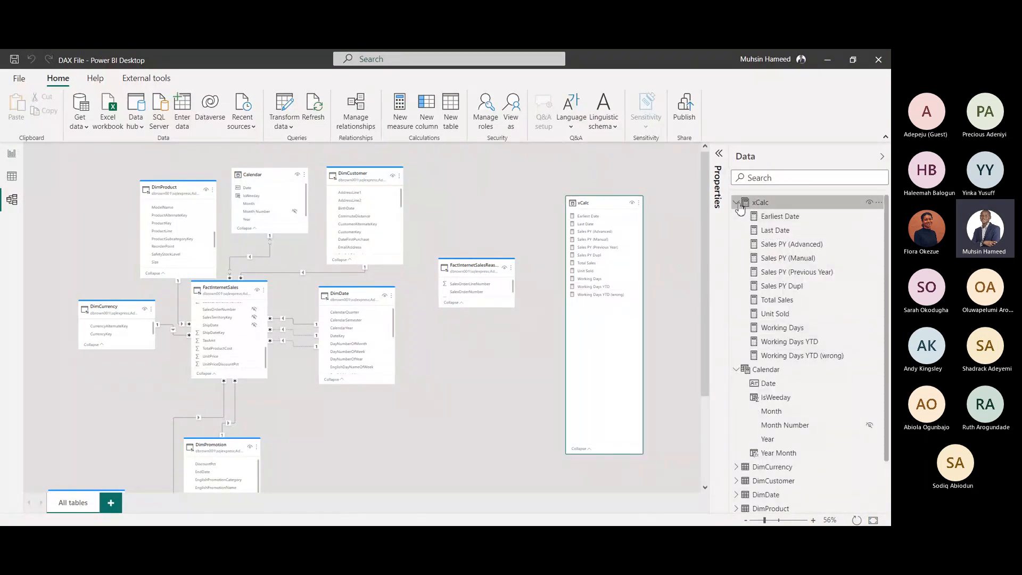
left_click(737, 203)
left_click(737, 216)
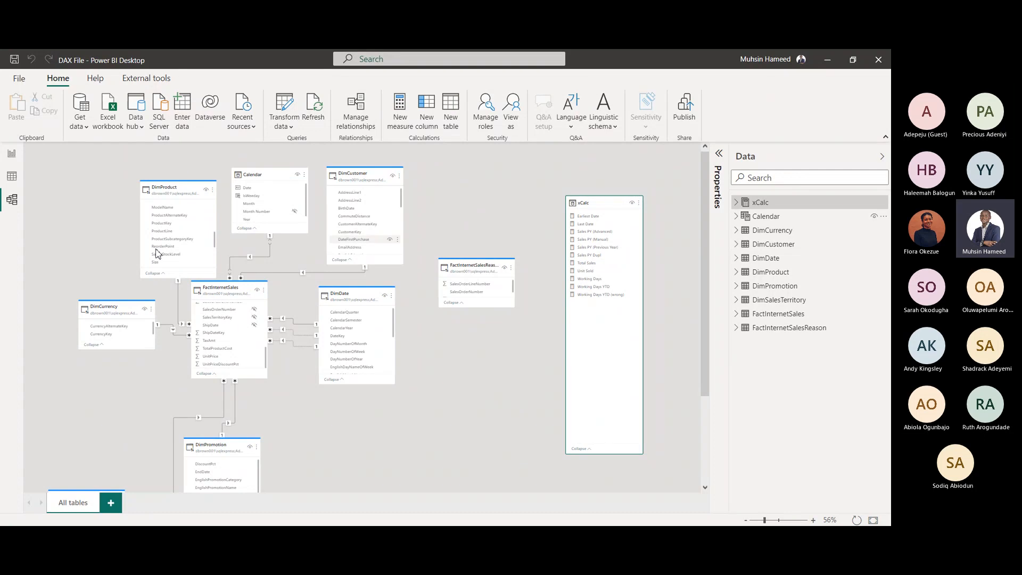
Check in the data view whether DimCurrency, DimDate, DimProduct, DimPromotion and DimSalesTerritory can be previewed
left_click(11, 176)
left_click(760, 197)
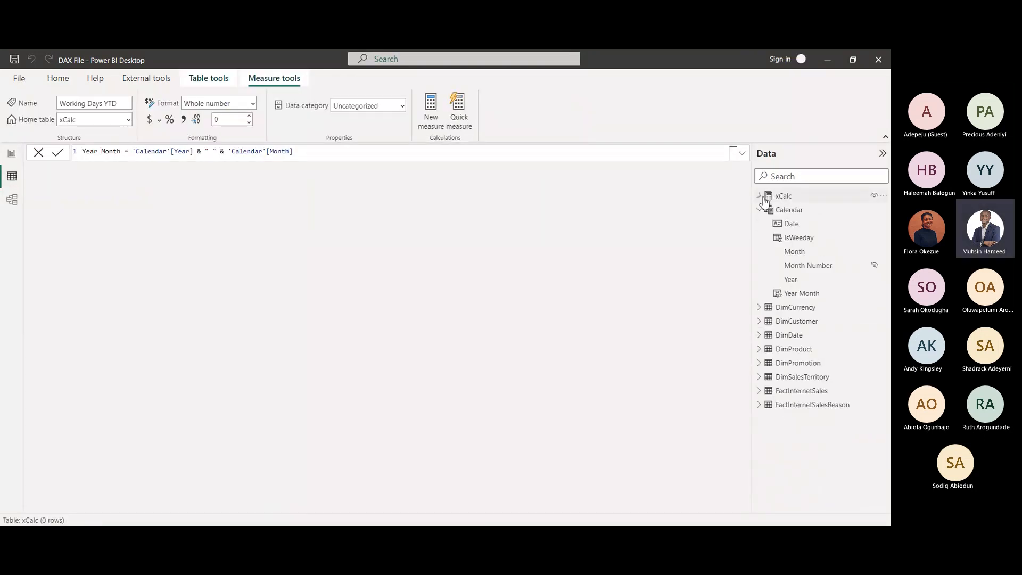
left_click(793, 308)
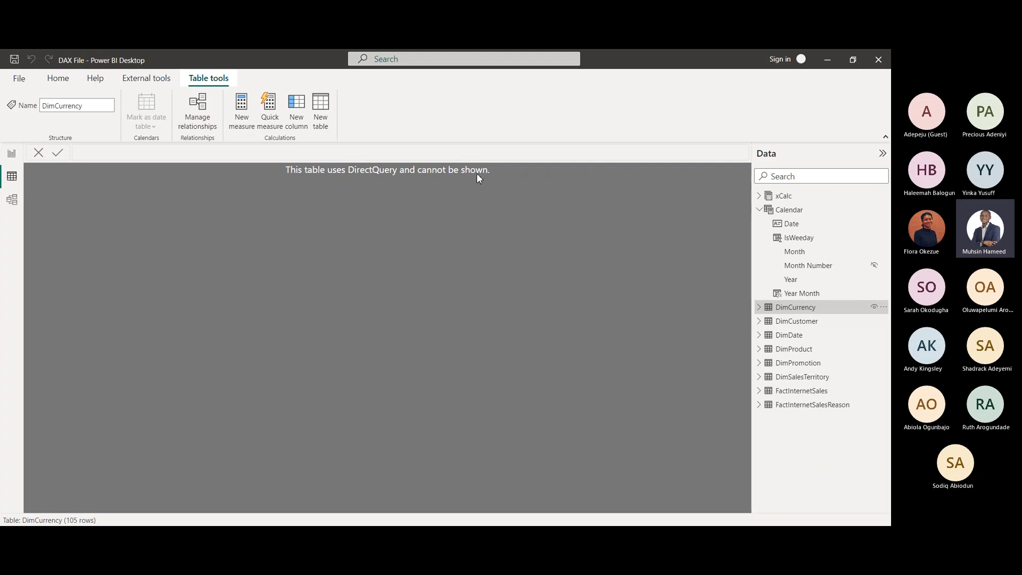
left_click(782, 334)
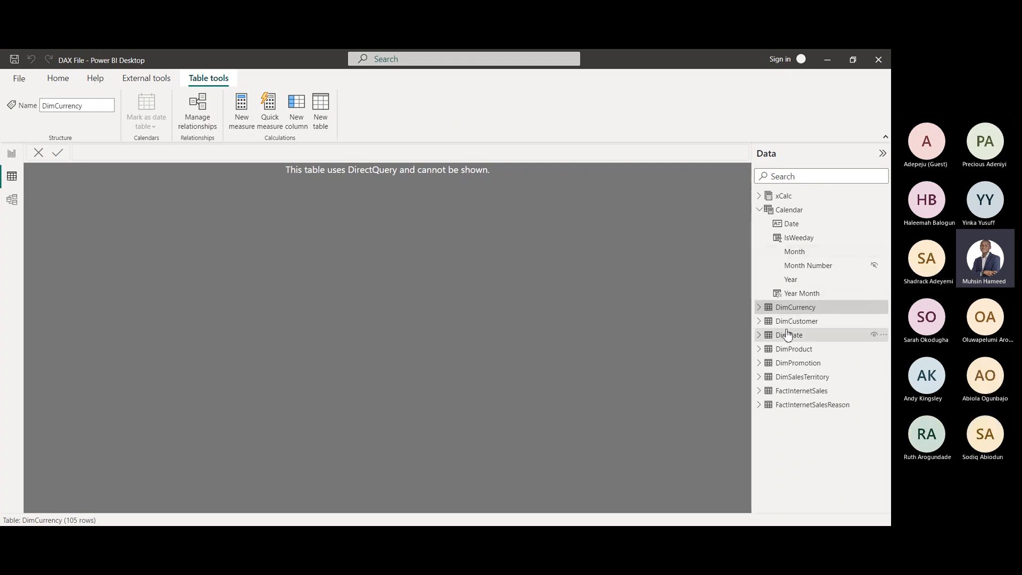
left_click(789, 349)
left_click(791, 363)
left_click(793, 377)
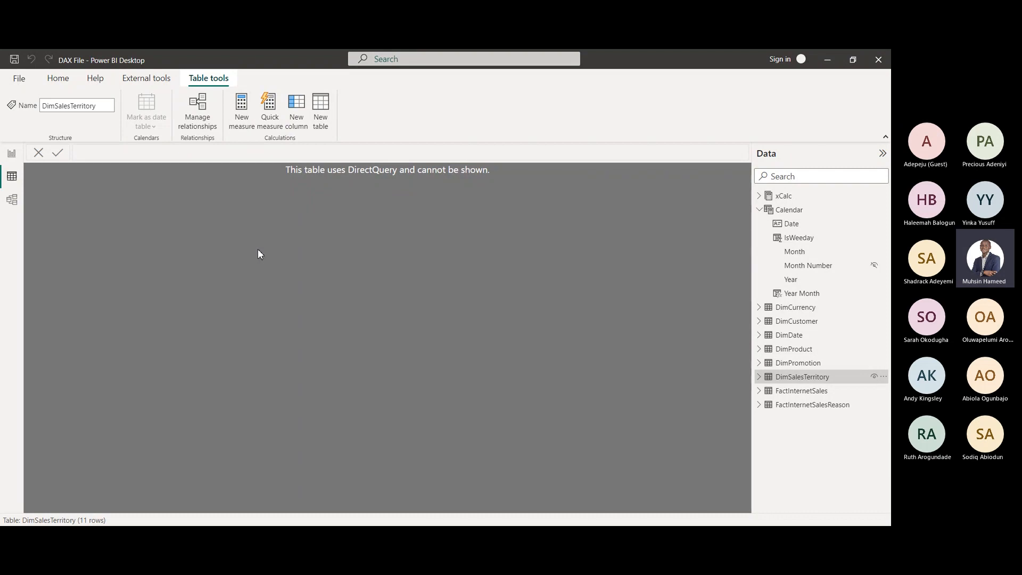
Add a new blank page to the report after the Totals page
left_click(16, 157)
left_click(133, 502)
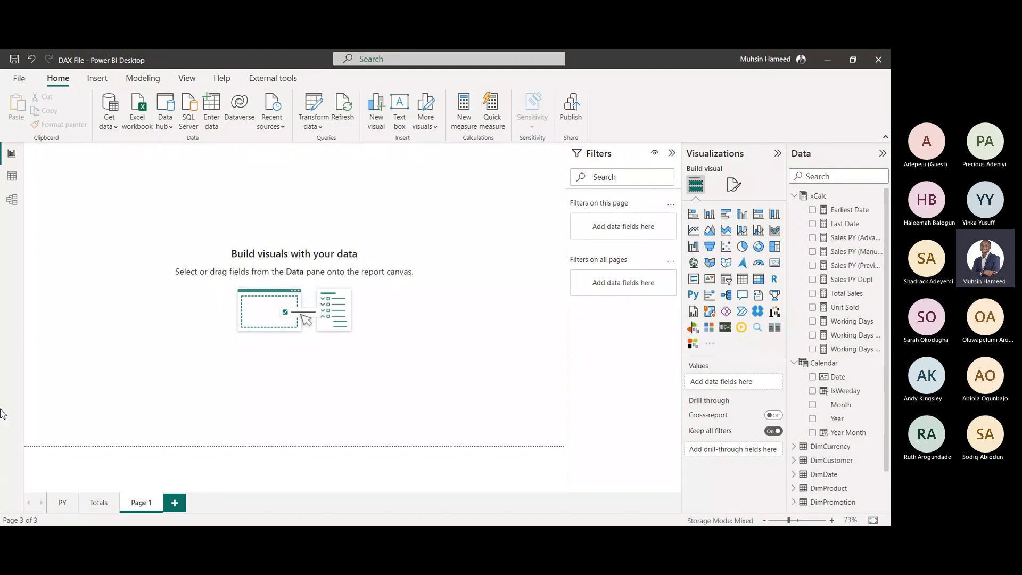
Reposition the DimSalesTerritory and DimPromotion tables in the model diagram so they sit closer below FactInternetSales
left_click(15, 207)
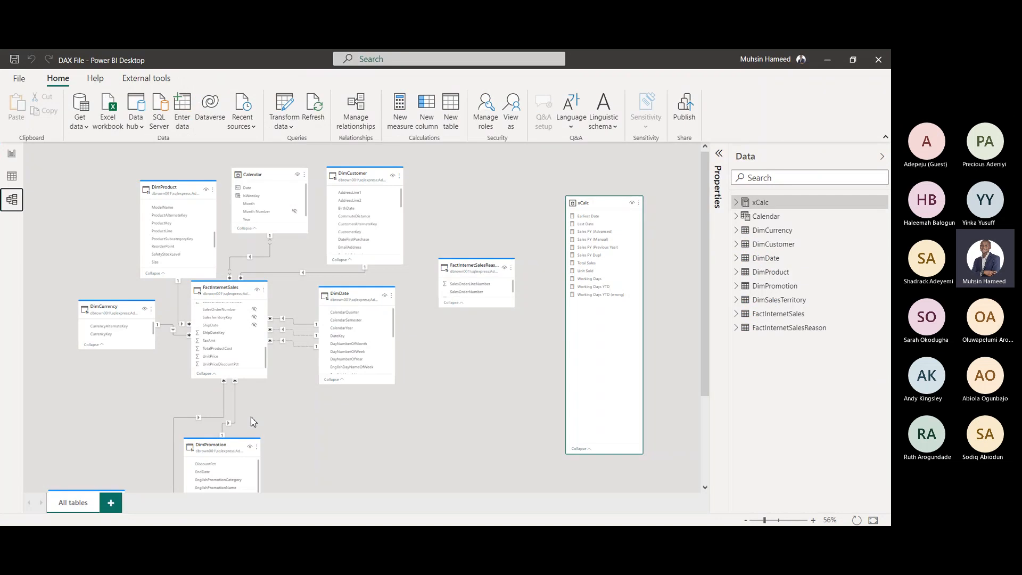
scroll(299, 450, "down", 3)
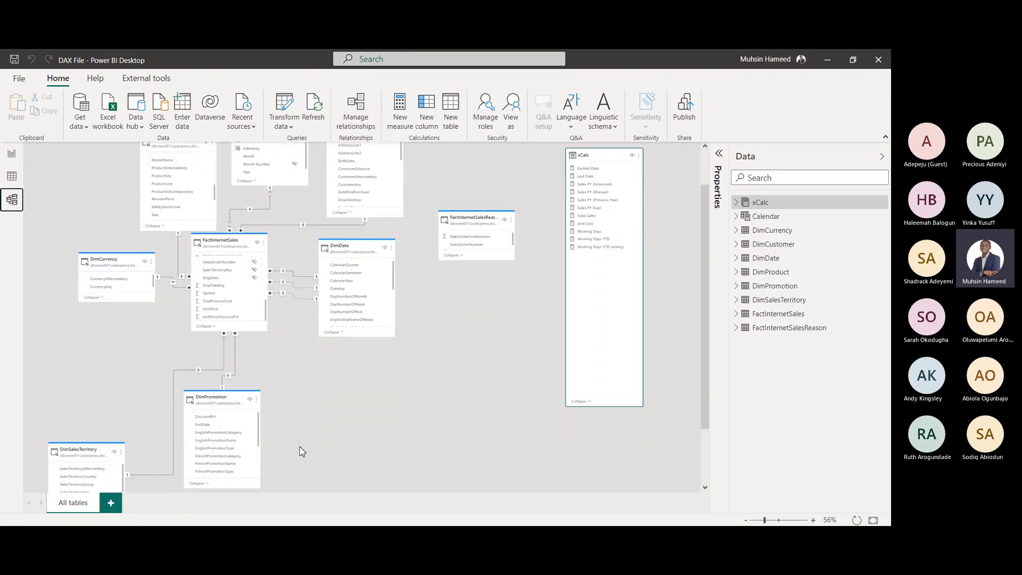
left_click_drag(85, 372, 99, 286)
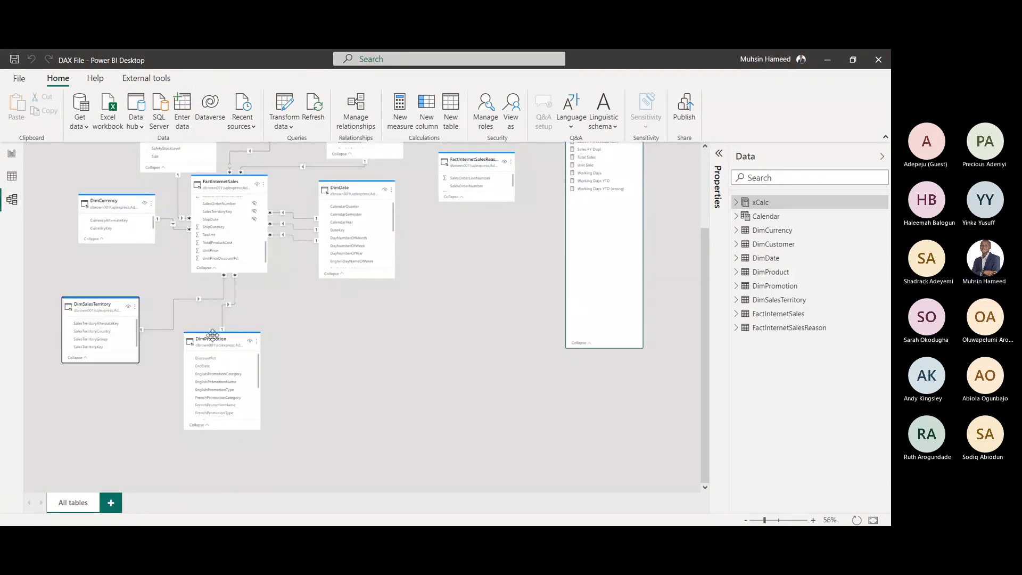
left_click(213, 336)
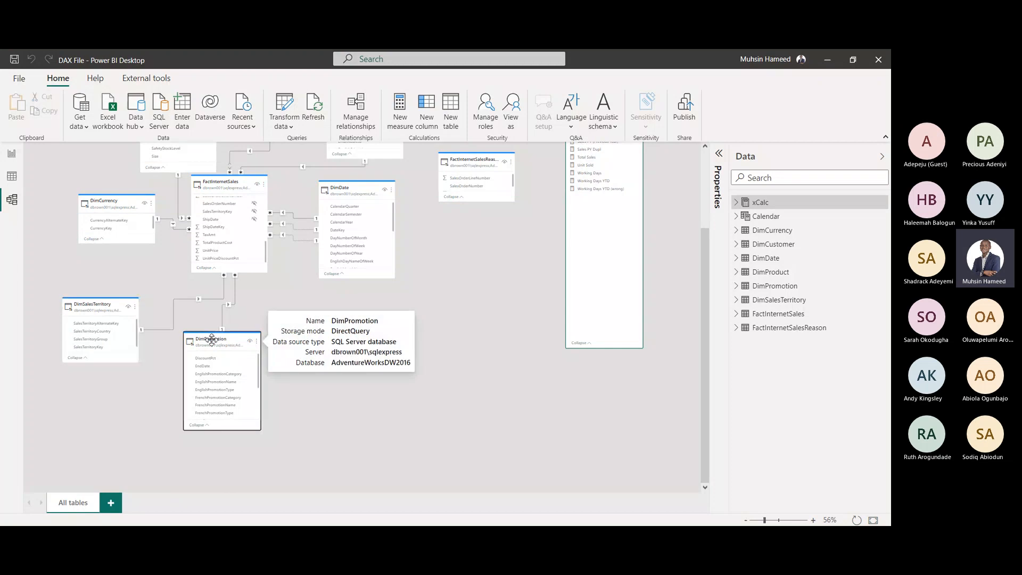
left_click_drag(212, 338, 266, 398)
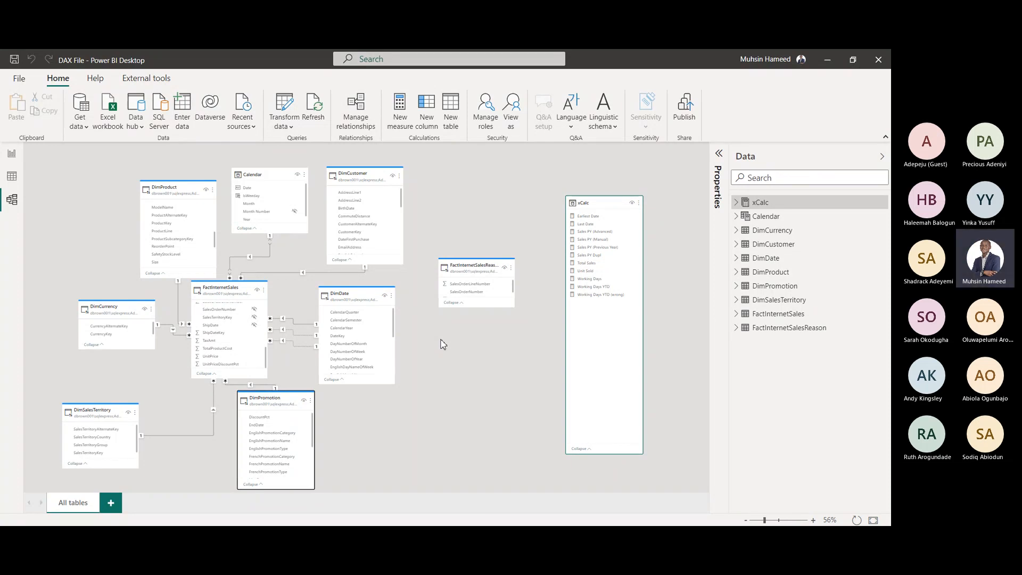
Insert a line chart on the blank Page 1 of the report and enlarge it
left_click(11, 157)
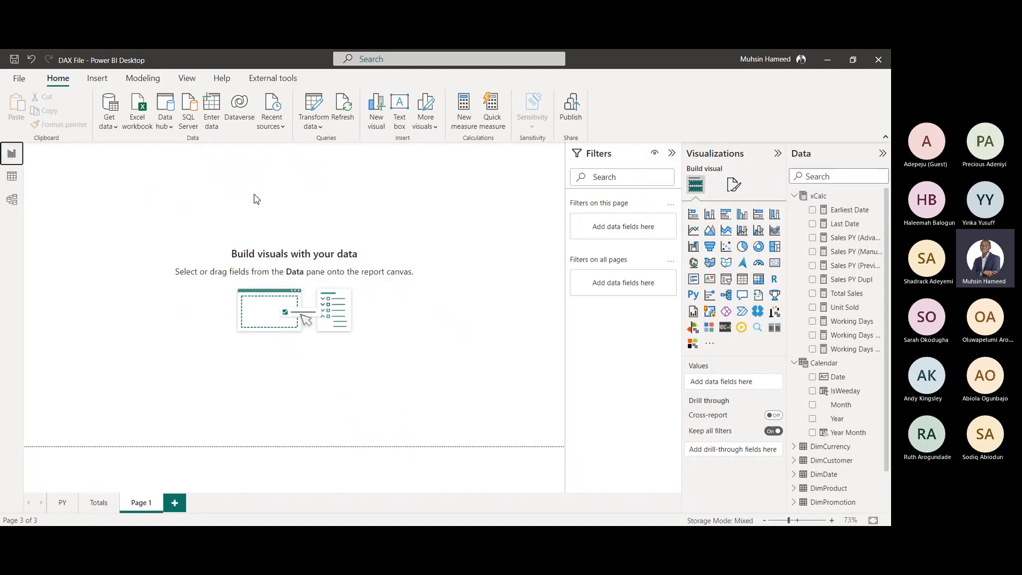
left_click(693, 231)
left_click_drag(146, 259, 431, 366)
scroll(819, 362, "down", 2)
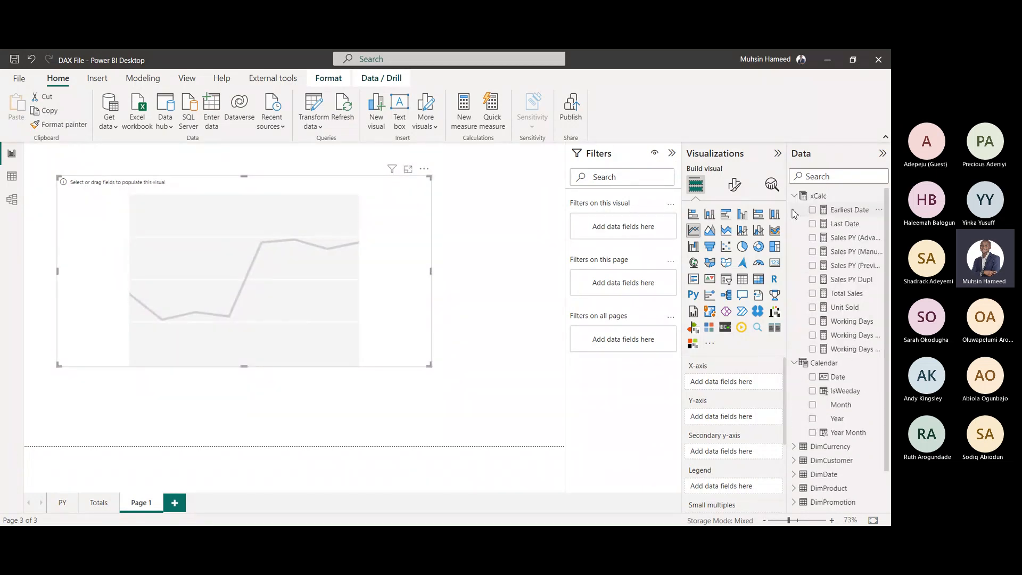
Add SalesAmount from FactInternetSales to the line chart's y-axis, collapsing the xCalc and Calendar field lists
left_click(794, 195)
left_click(796, 211)
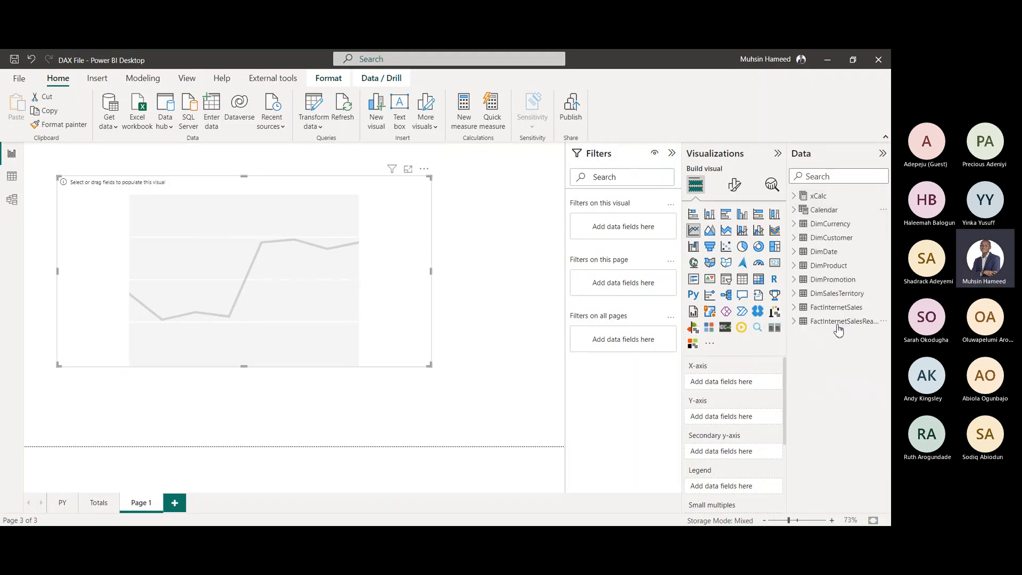
left_click(796, 309)
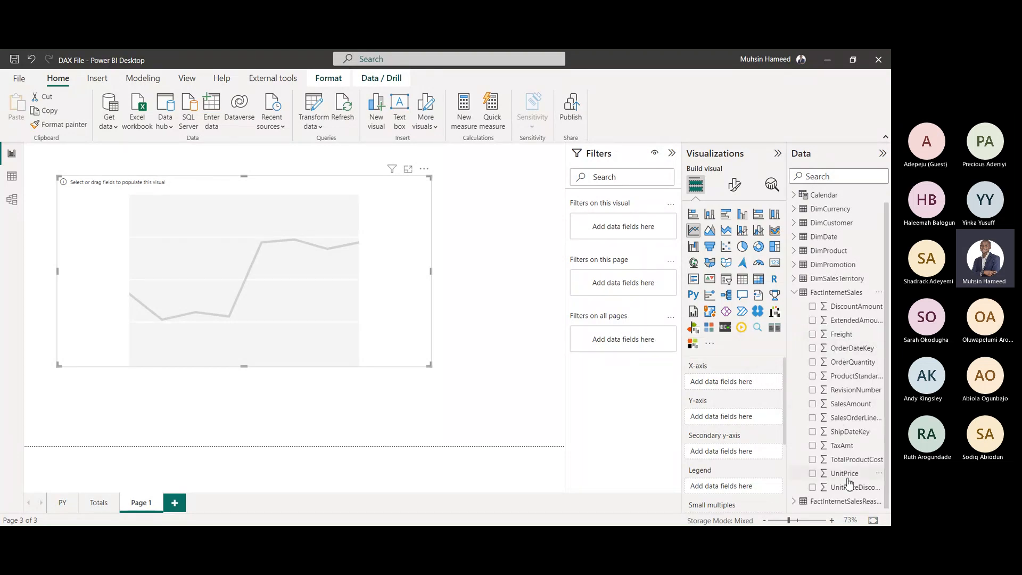
left_click(812, 405)
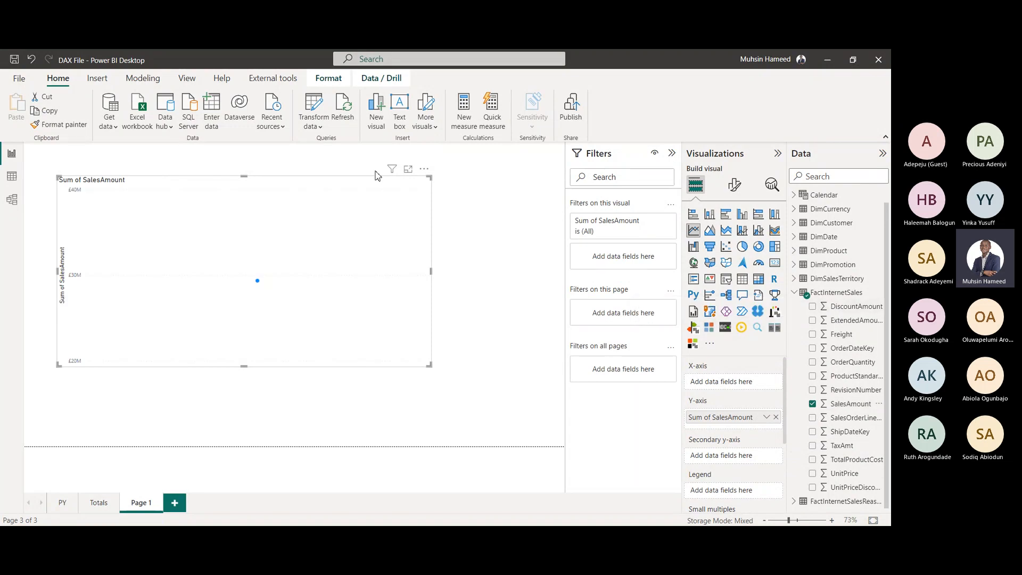
Unhide the OrderDate field of the FactInternetSales table in the model diagram
left_click(11, 201)
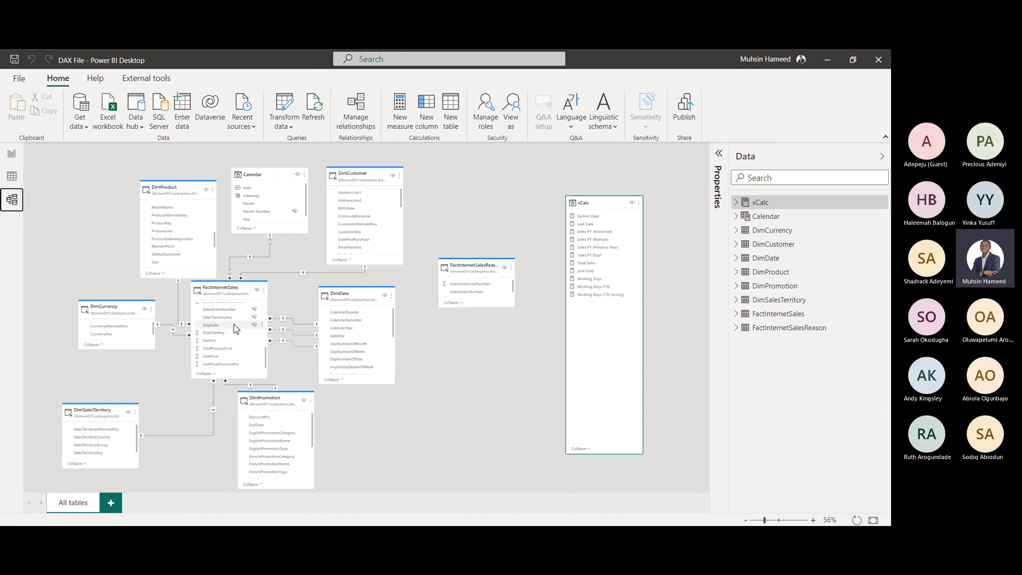
scroll(235, 328, "up", 3)
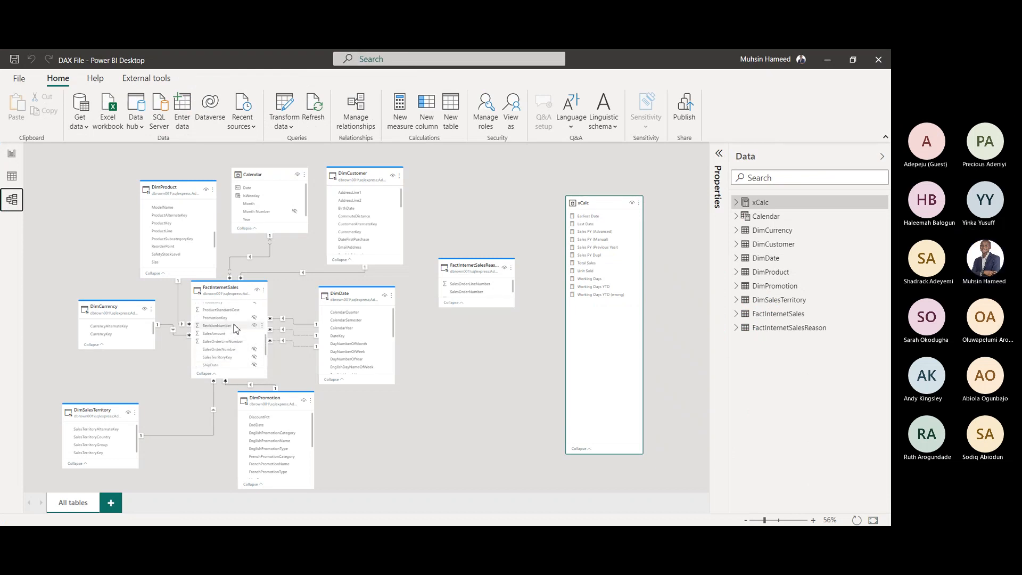
scroll(236, 328, "up", 3)
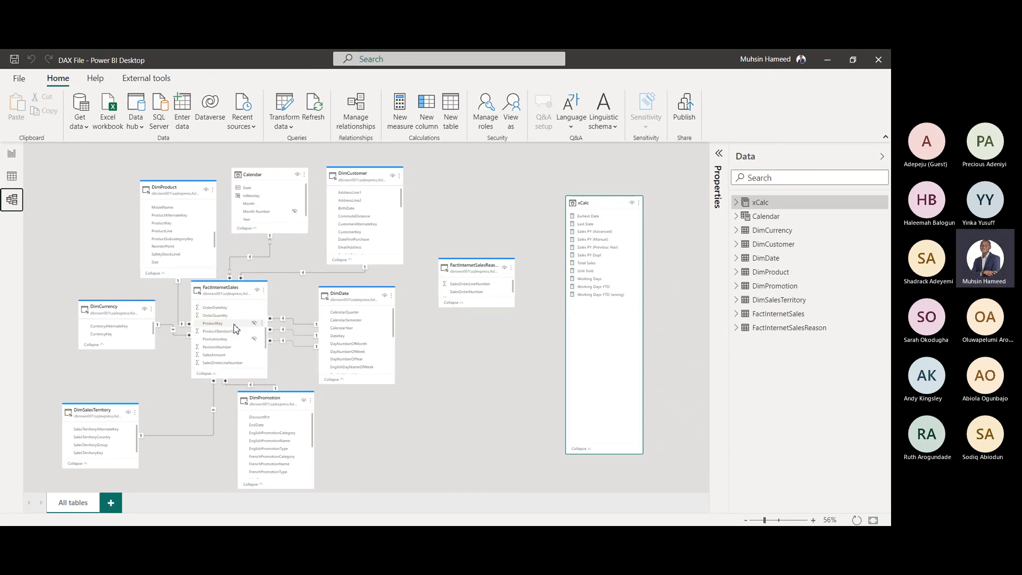
scroll(236, 329, "up", 2)
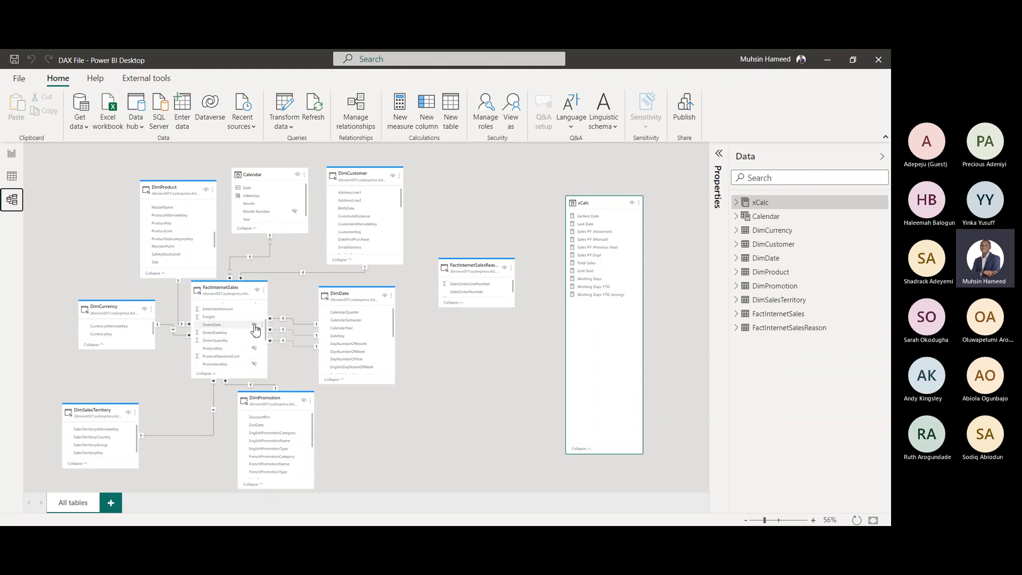
left_click(254, 325)
left_click(254, 326)
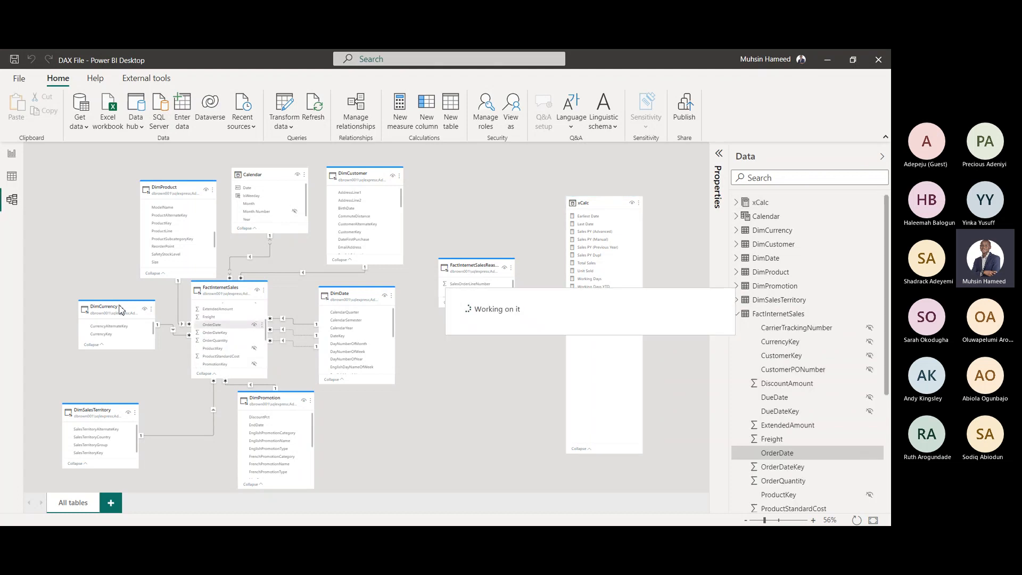
Plot the sales amount by OrderDate in the report's line chart and widen the chart across the page
left_click(11, 152)
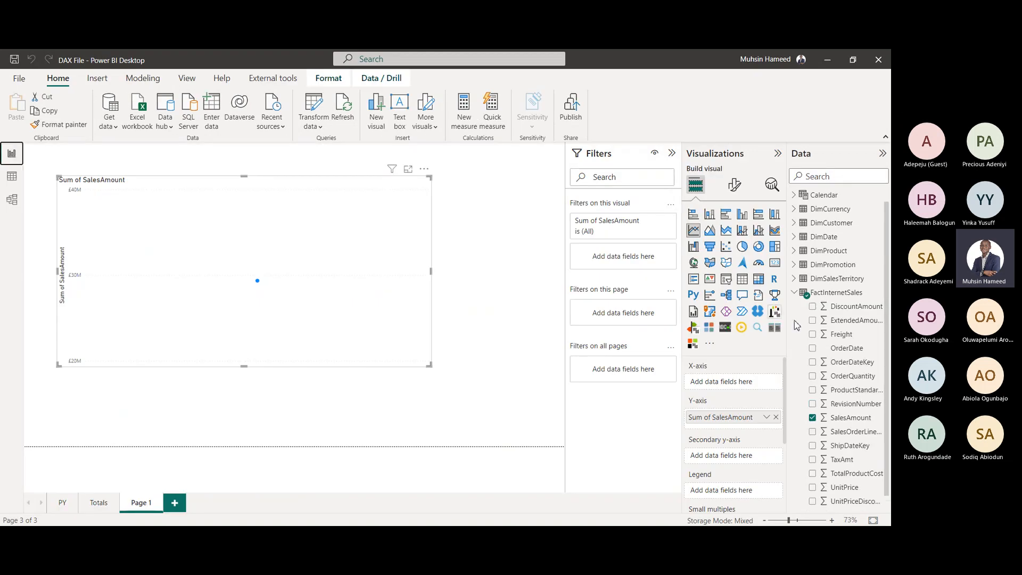
left_click(813, 349)
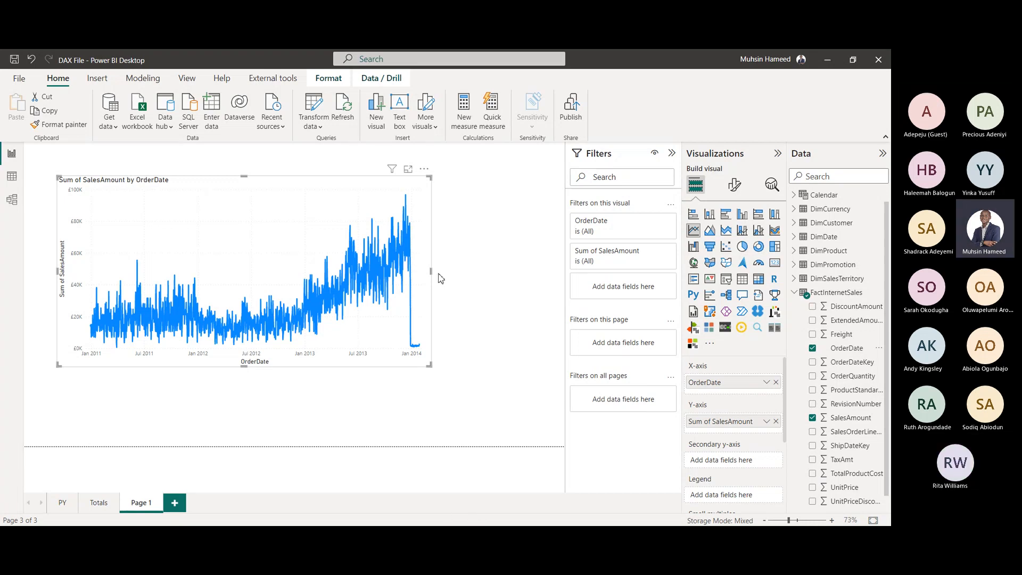
left_click_drag(432, 270, 548, 264)
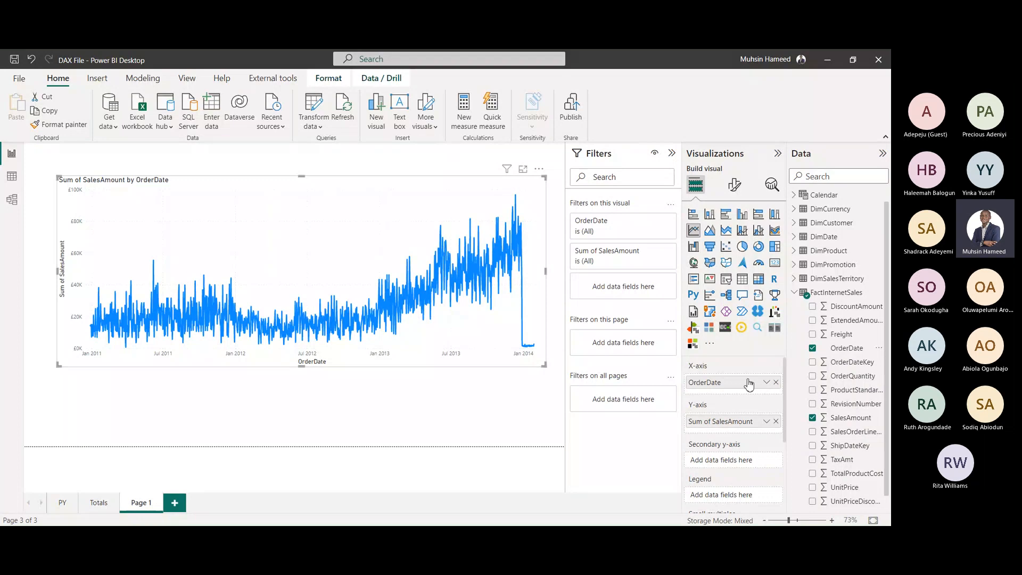
Check the options of the OrderDate axis field and remove OrderDate from the line chart
left_click(766, 382)
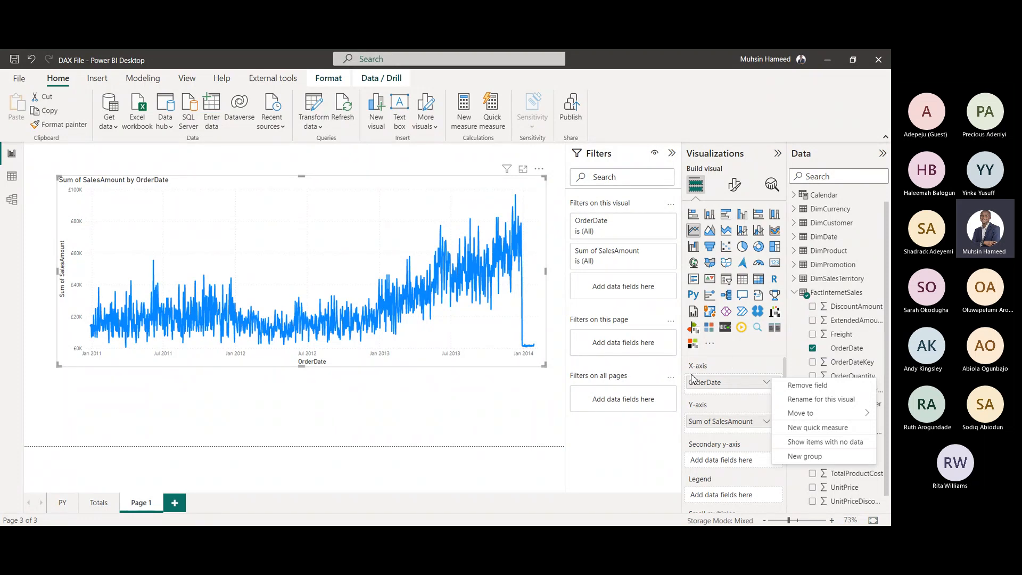
left_click(747, 396)
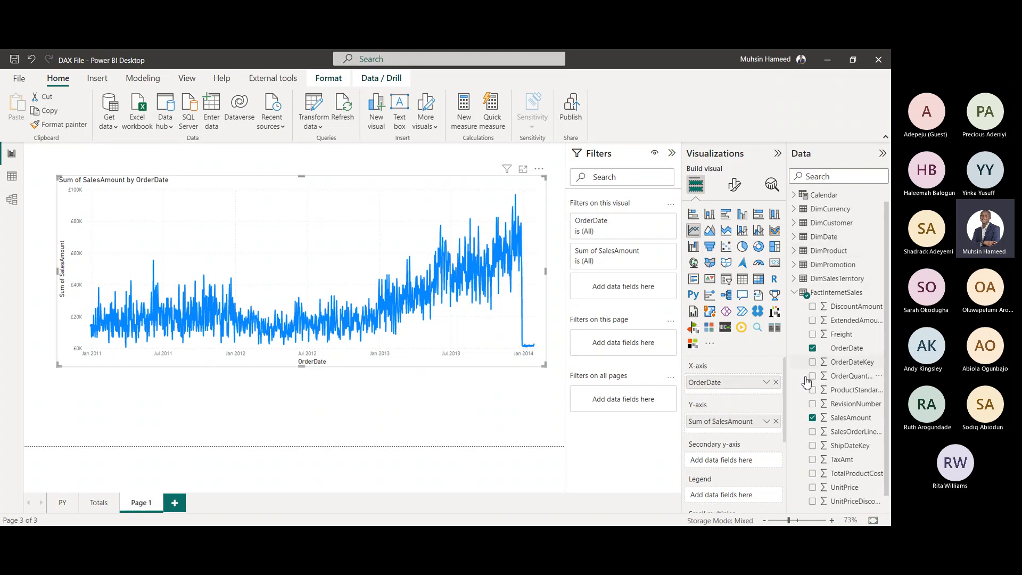
left_click(813, 348)
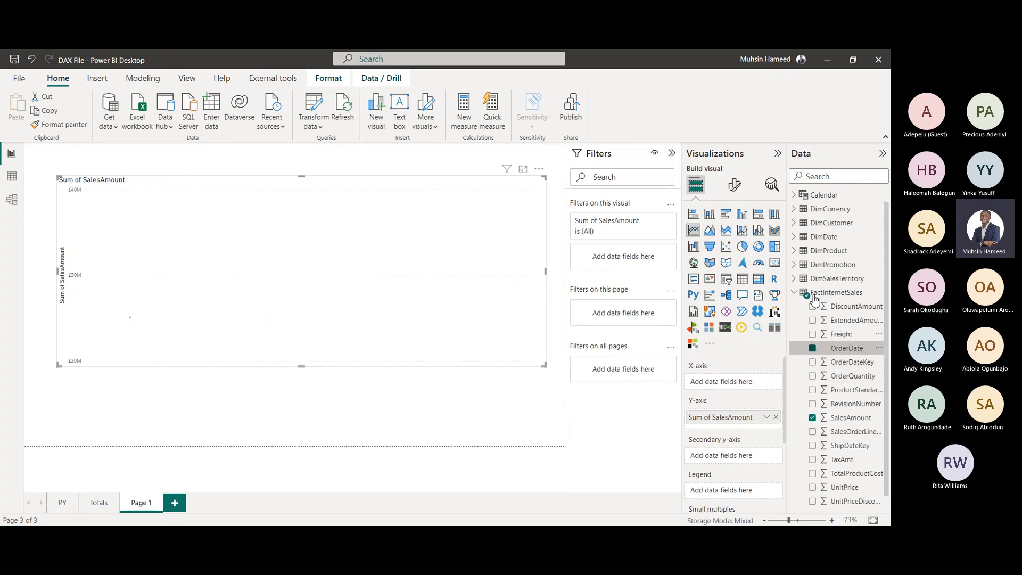
Add EnglishMonthName from DimDate to the line chart and move it from the legend to the x-axis
left_click(795, 237)
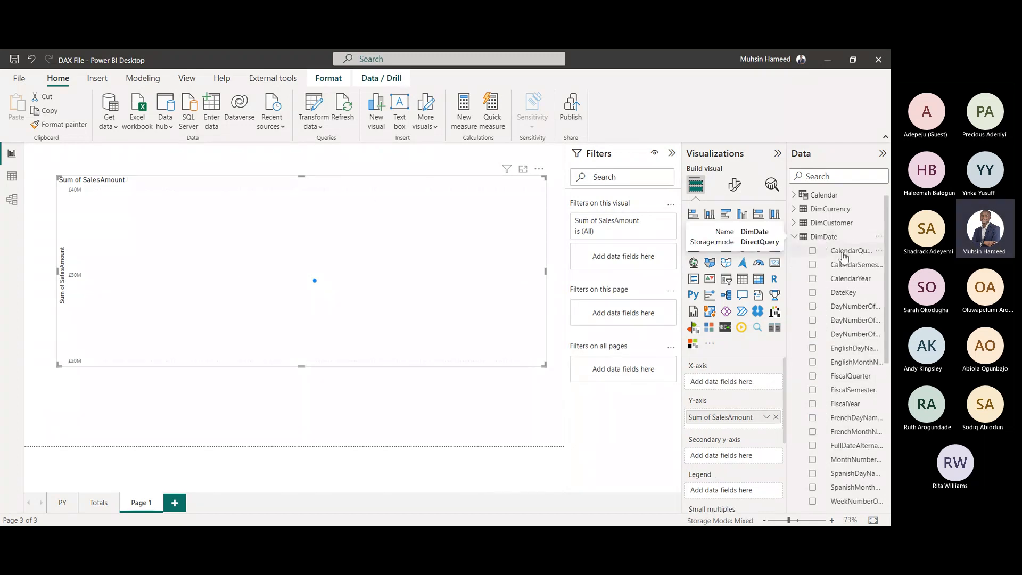
scroll(849, 330, "down", 3)
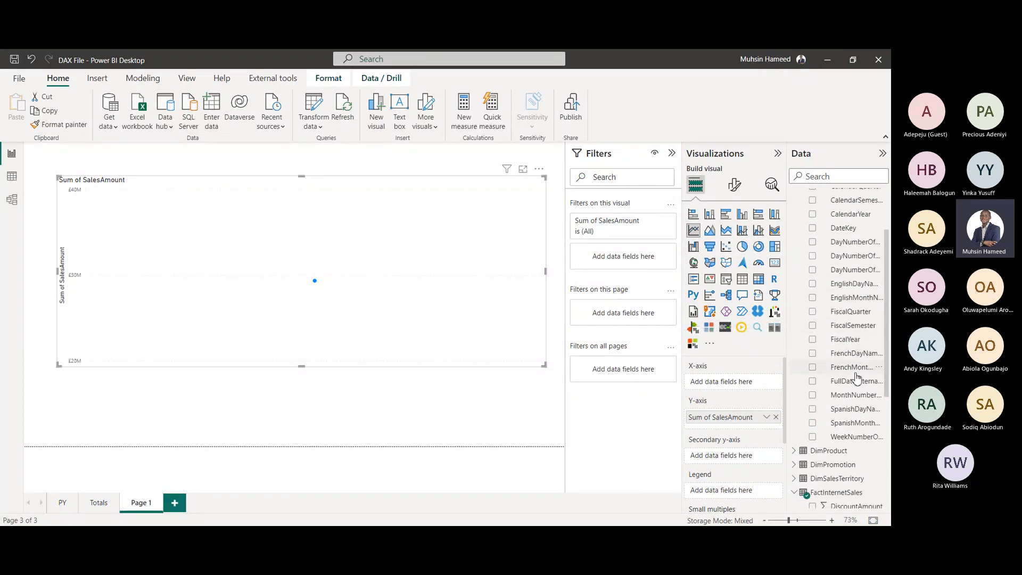
left_click(815, 299)
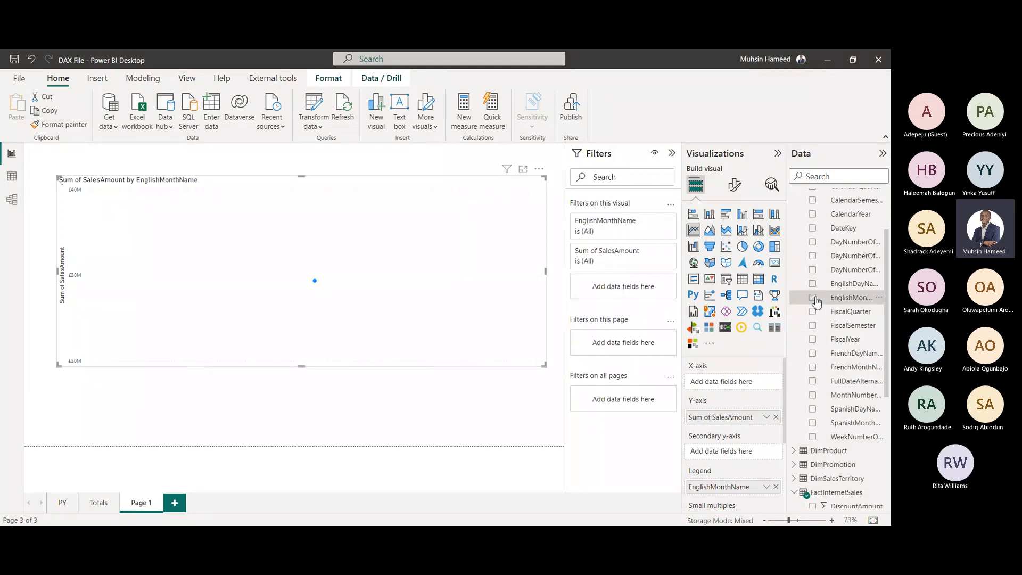
scroll(720, 452, "down", 1)
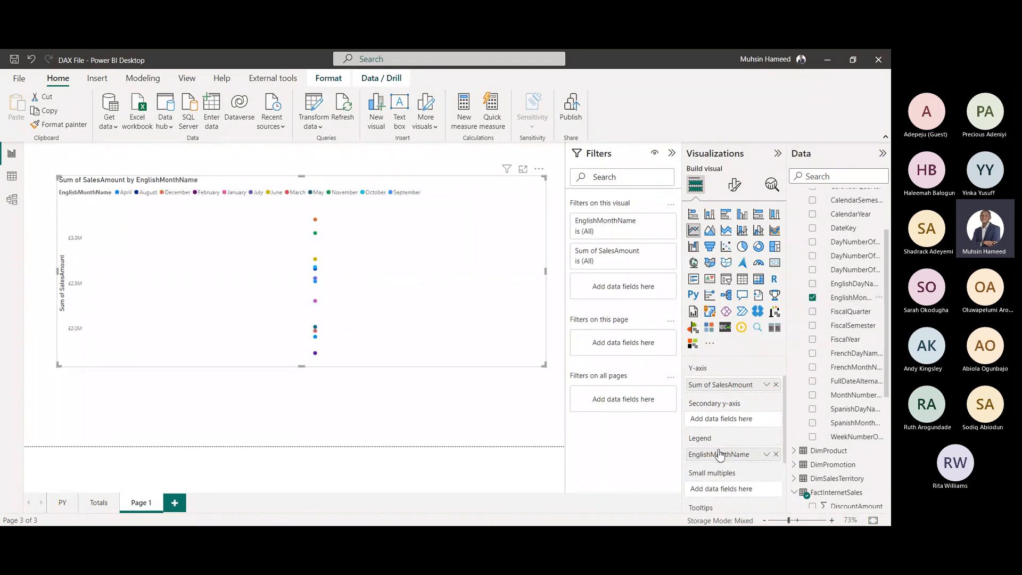
scroll(719, 454, "up", 1)
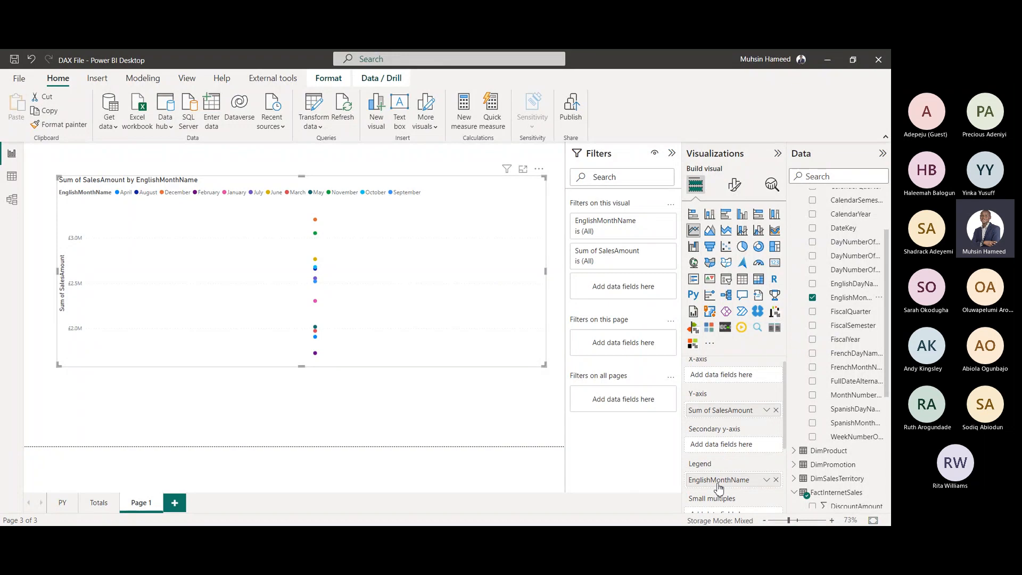
left_click_drag(719, 486, 722, 378)
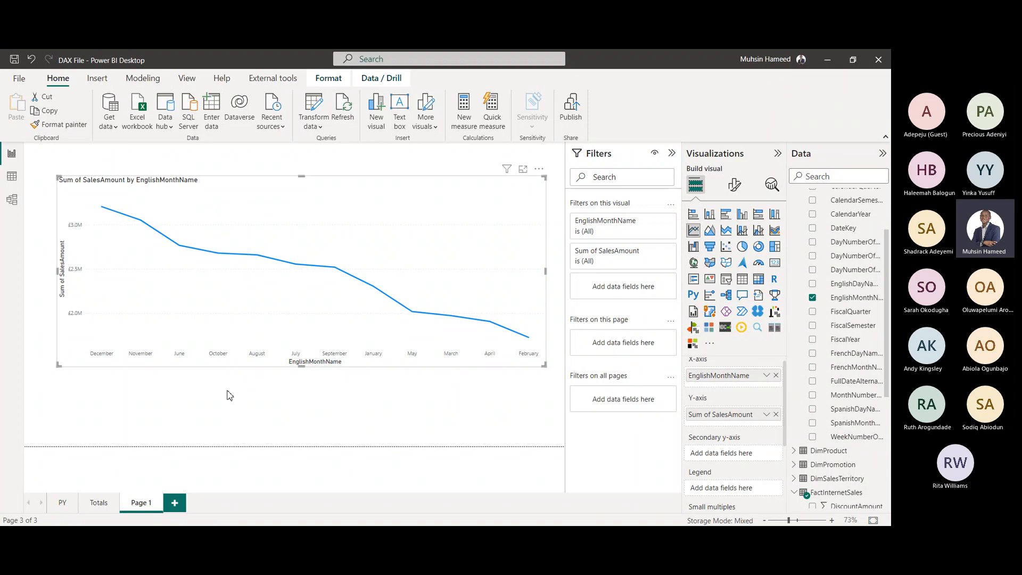
Switch the line chart's axis sorting to ascending order and sort it by EnglishMonthName
left_click(539, 169)
mouse_move(591, 238)
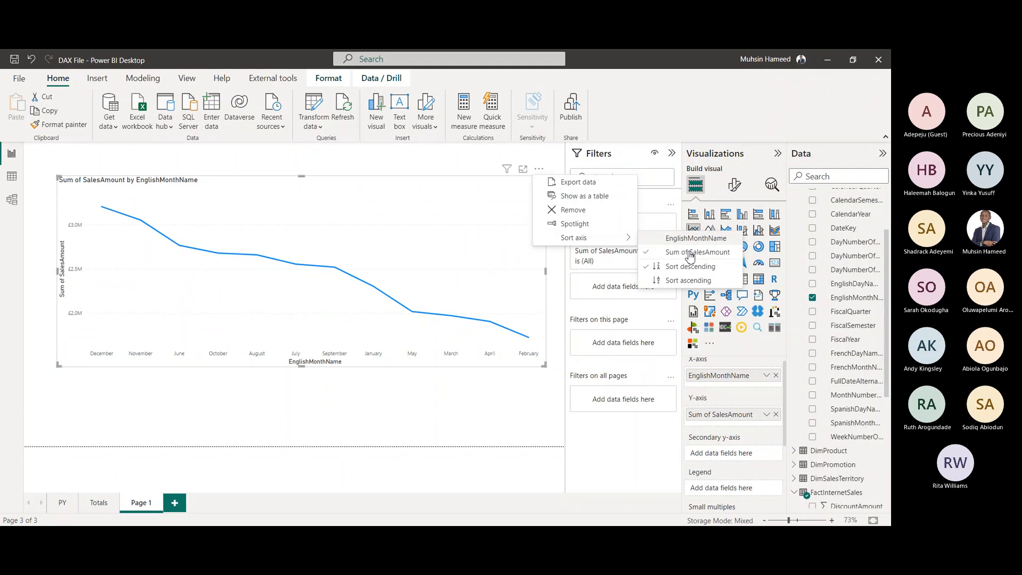
left_click(688, 280)
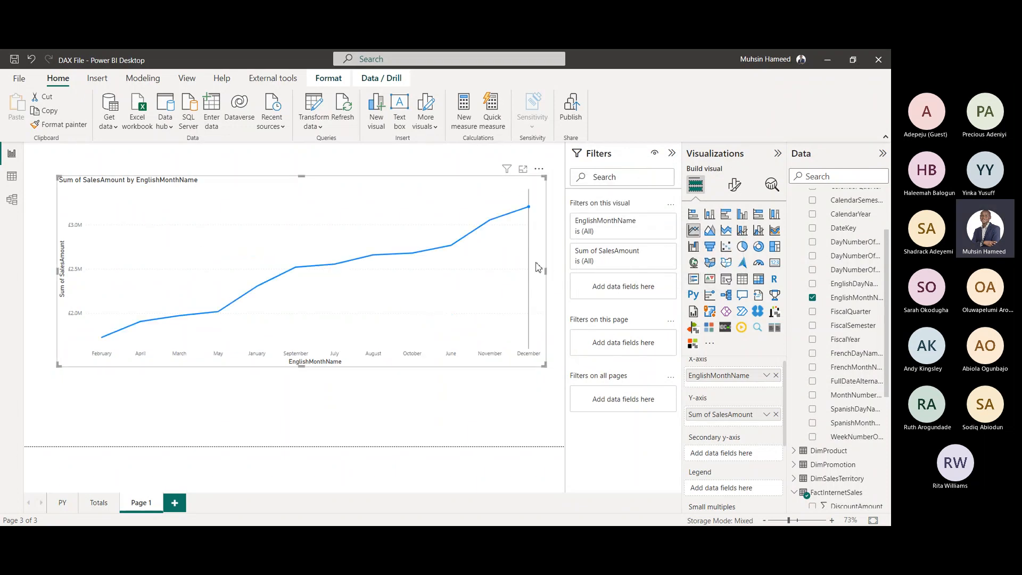
mouse_move(538, 267)
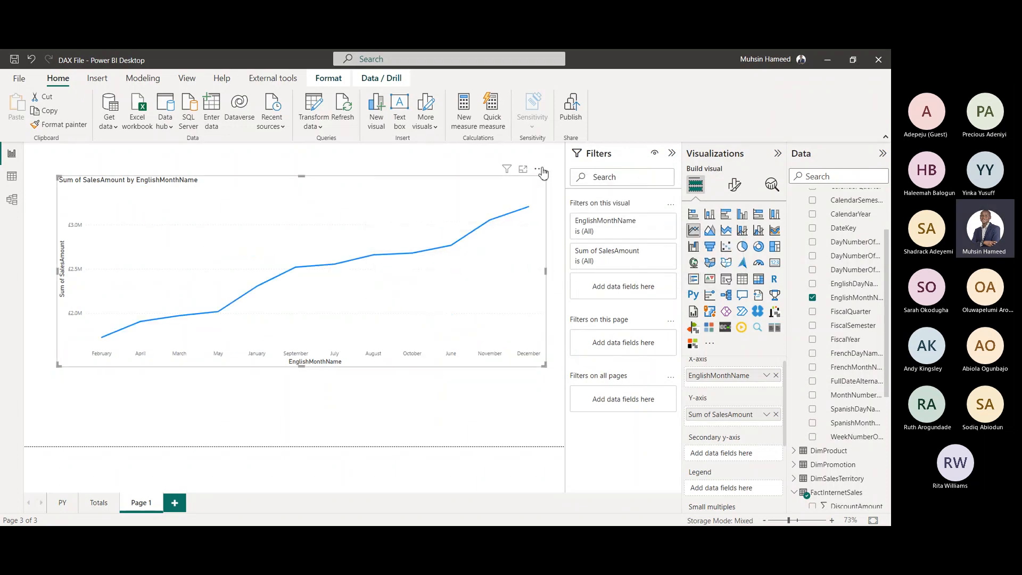
left_click(539, 169)
mouse_move(597, 246)
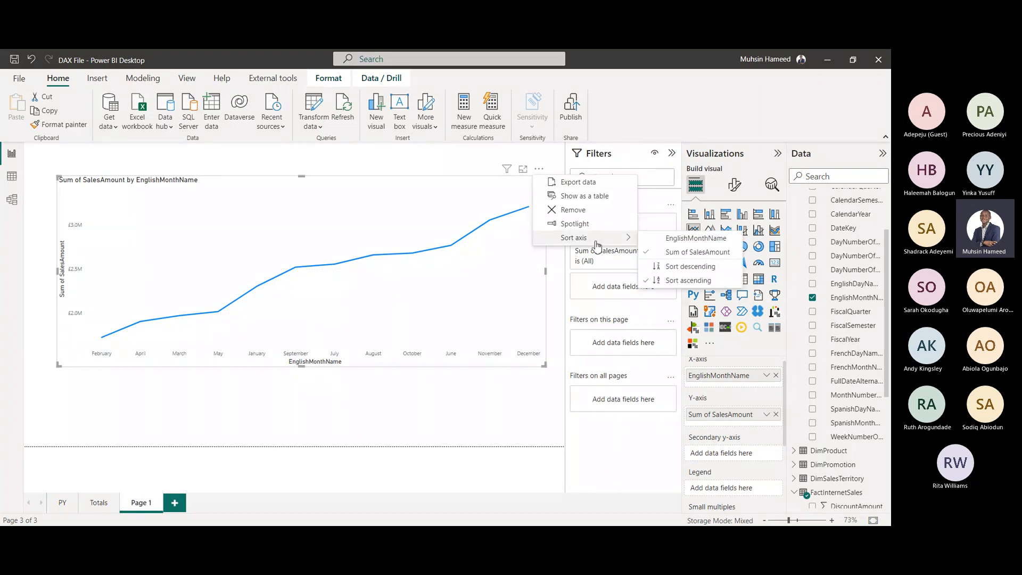
left_click(679, 240)
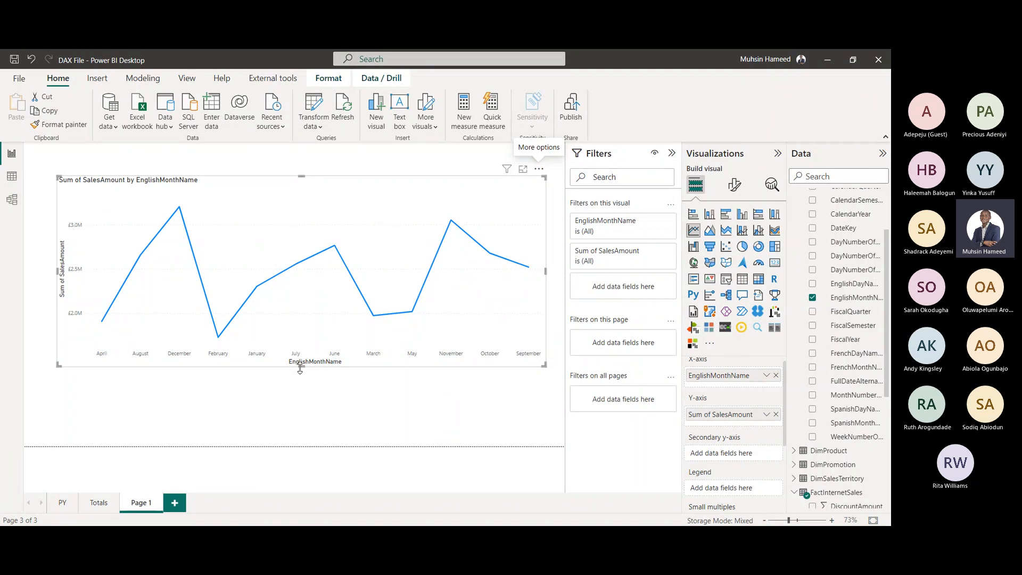
Make the line chart taller and move it slightly higher on the report page
left_click_drag(299, 367, 301, 410)
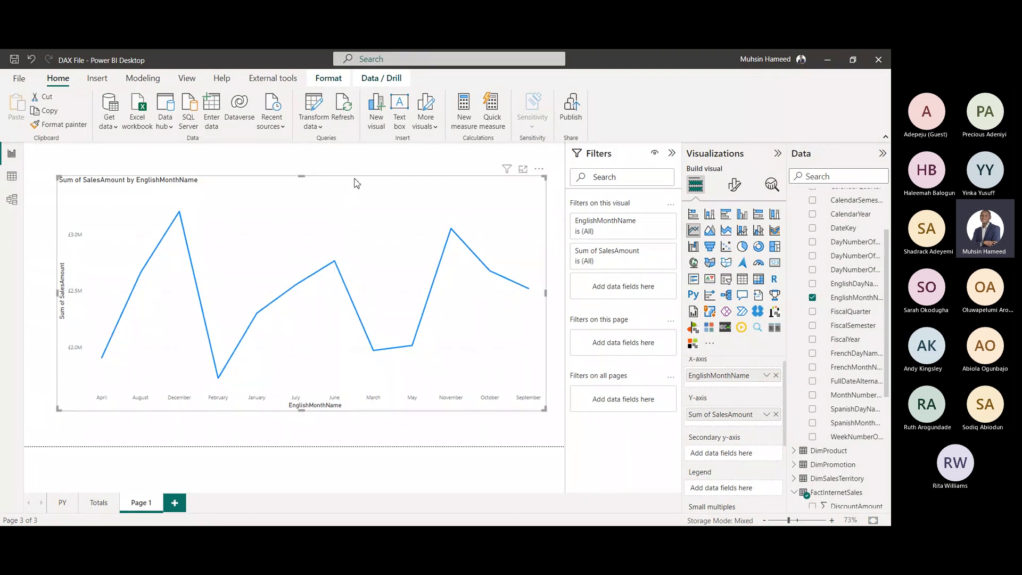
left_click_drag(357, 184, 356, 172)
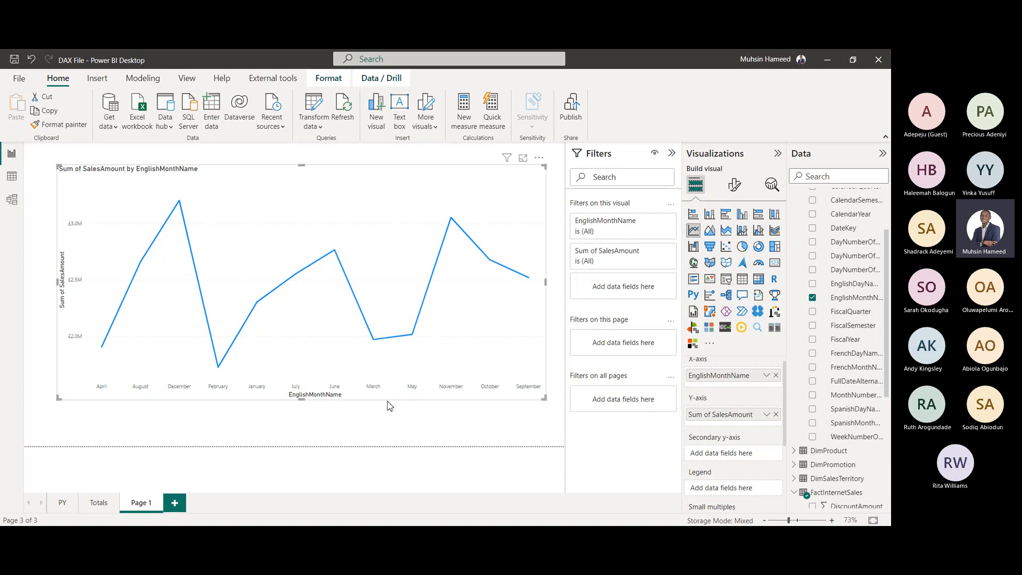
Add a new calculated table to the model from the table view and enlarge its formula text
left_click(12, 179)
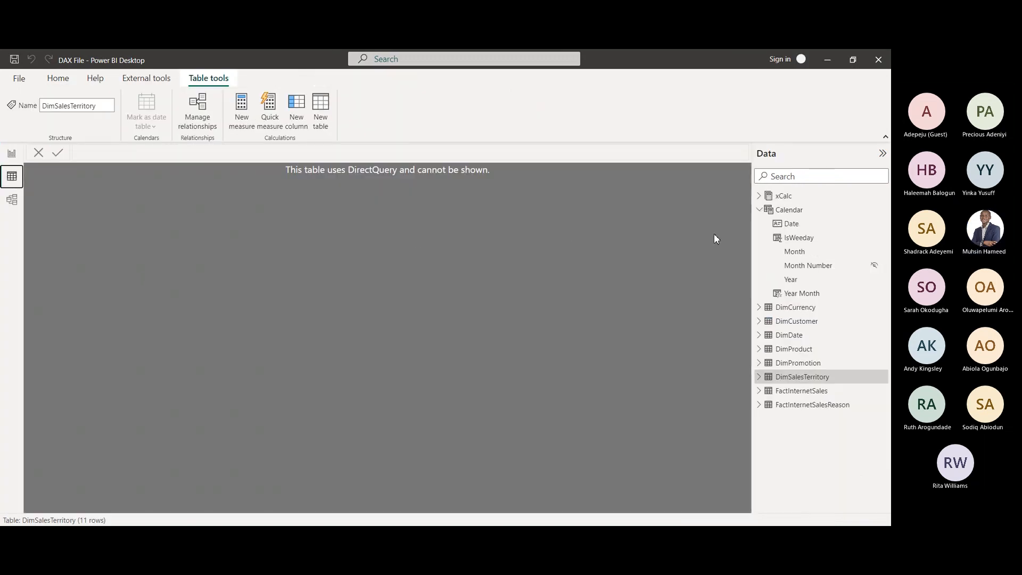
left_click(760, 210)
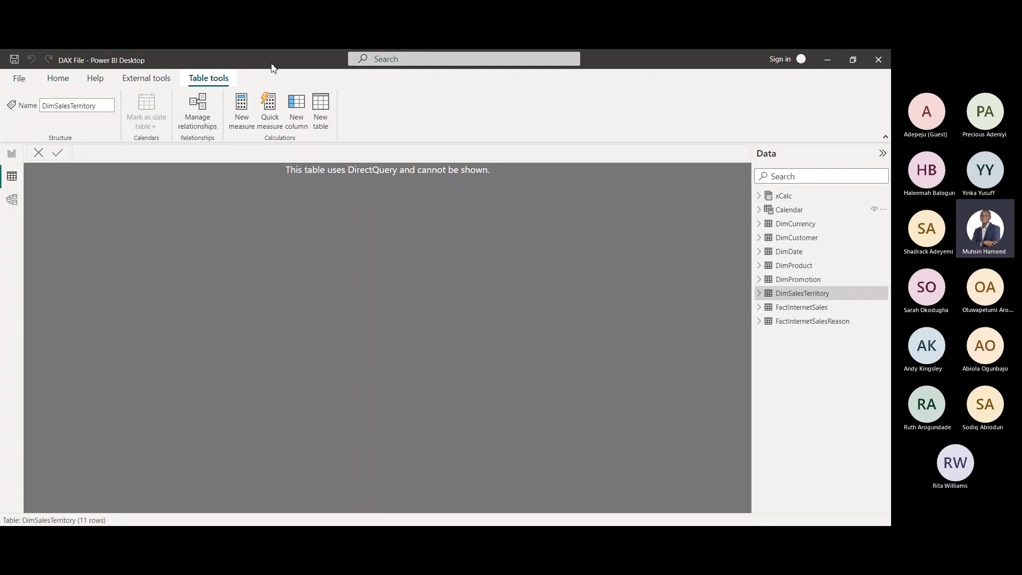
left_click(320, 114)
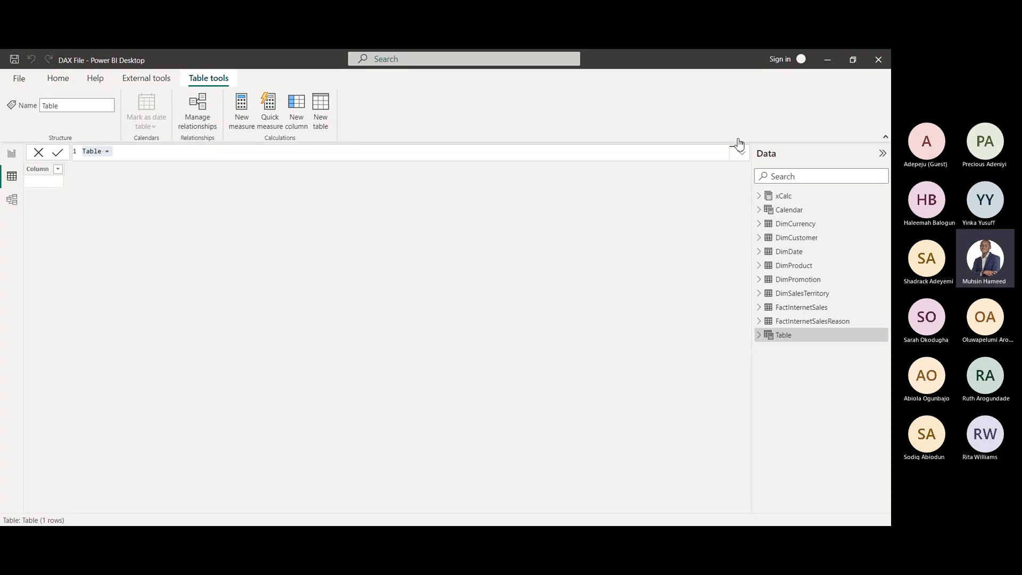
left_click(703, 79)
left_click(203, 154)
scroll(110, 153, "up", 2)
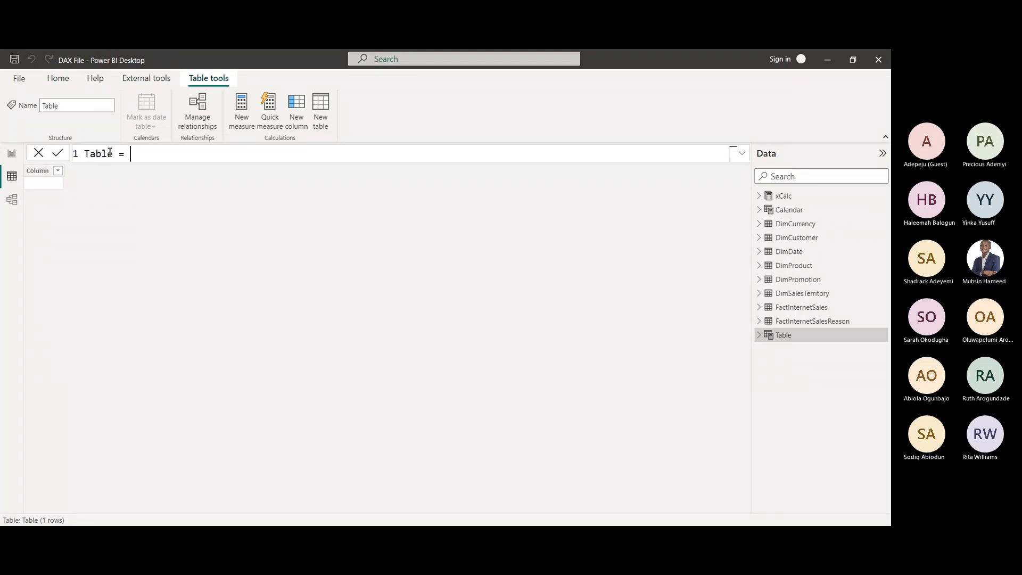
scroll(109, 152, "up", 1)
Name the new calculated table Date and define it with the formula Date = CALENDARAUTO()
double_click(110, 153)
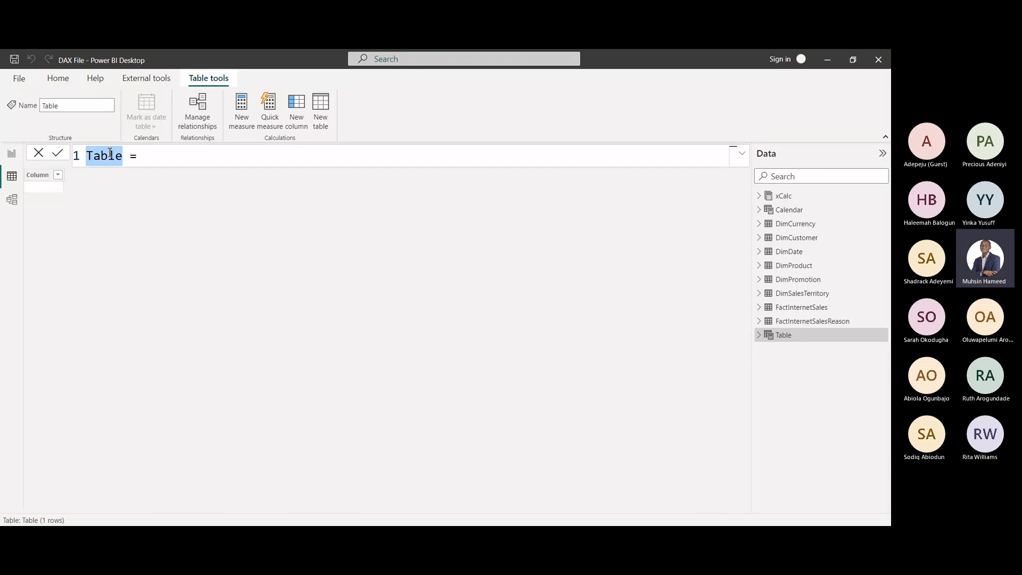
type("Date = ")
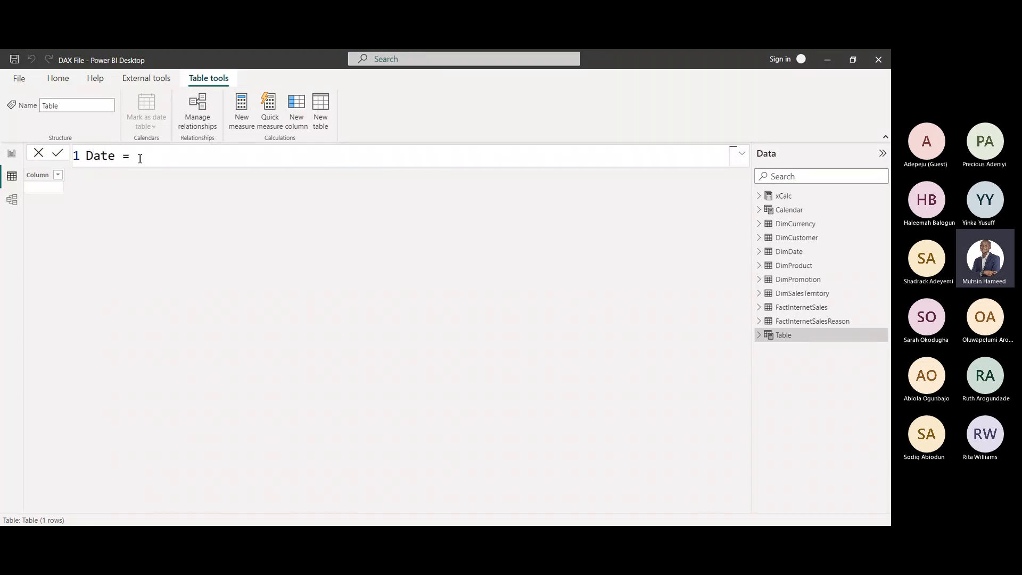
type("cal")
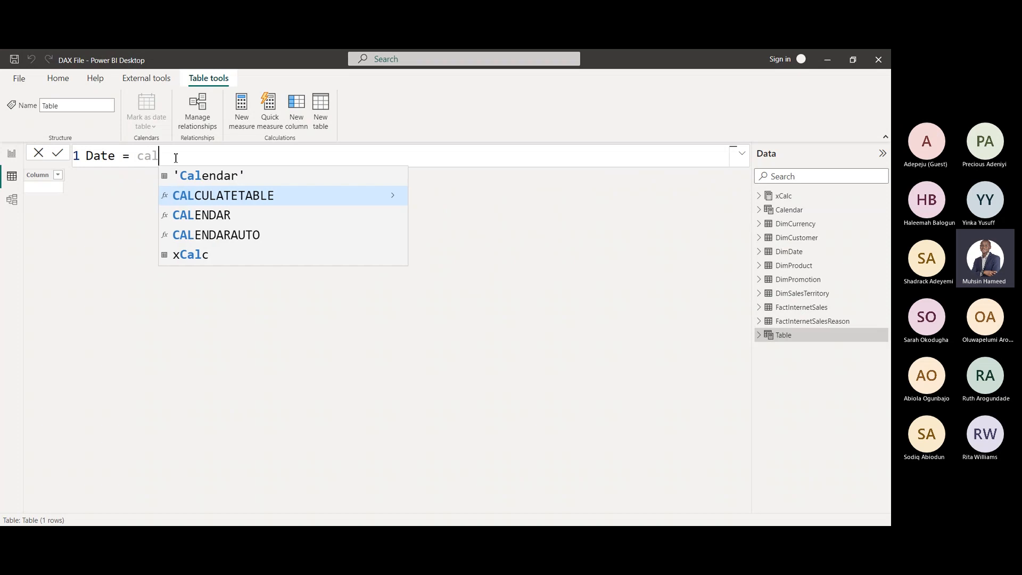
type("end")
key("Down")
key("Down")
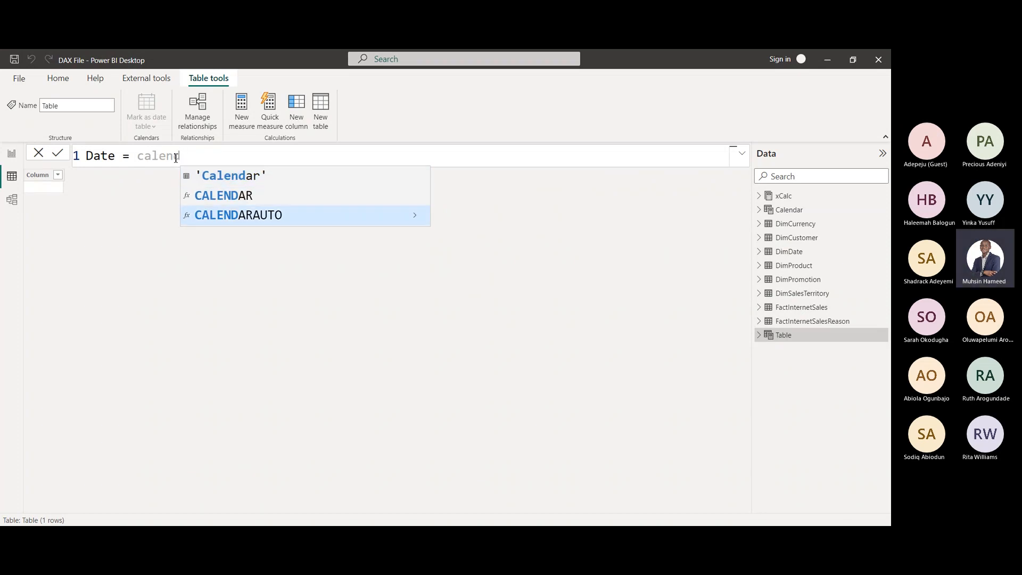
key("Tab")
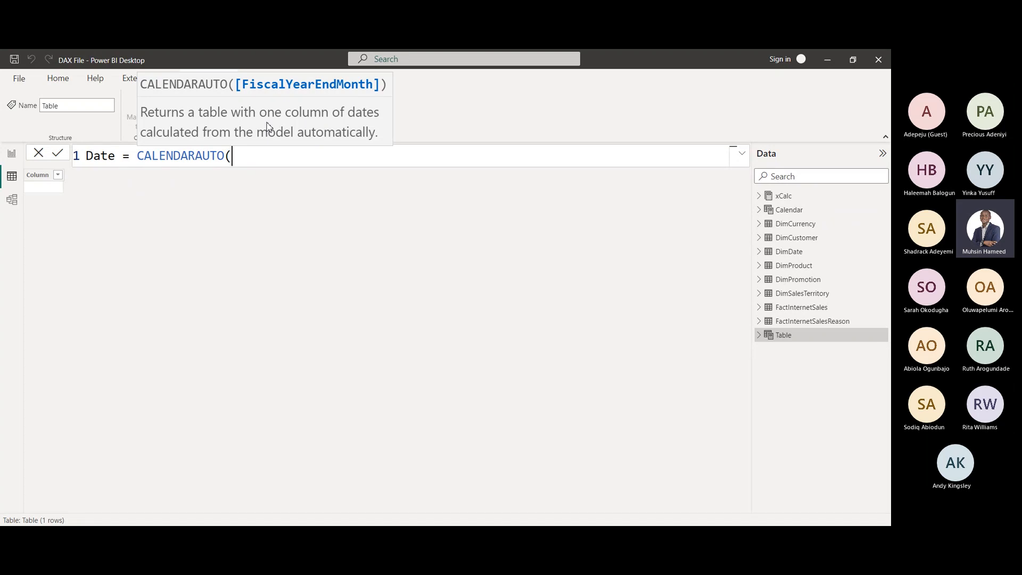
type(")")
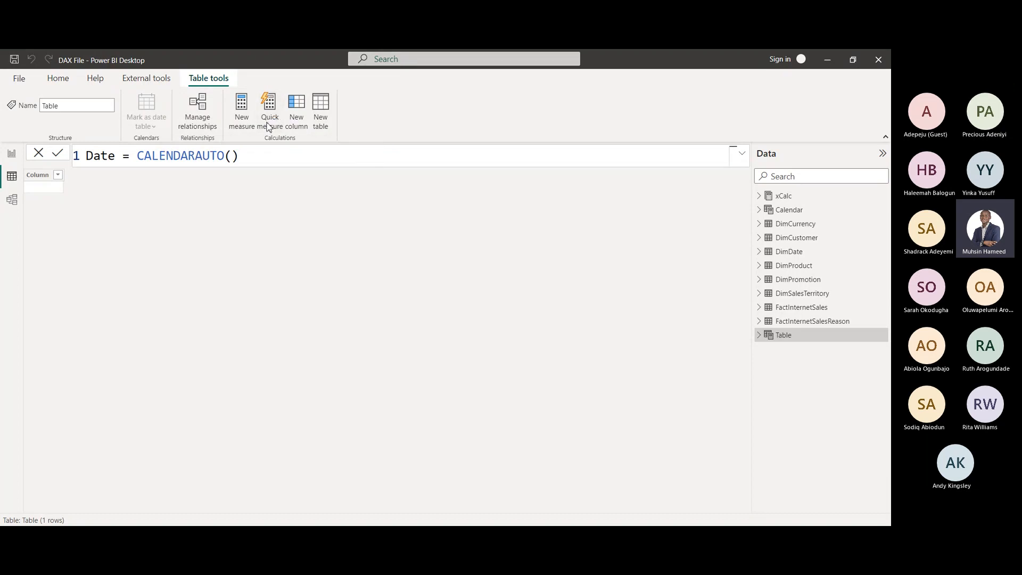
key("Return")
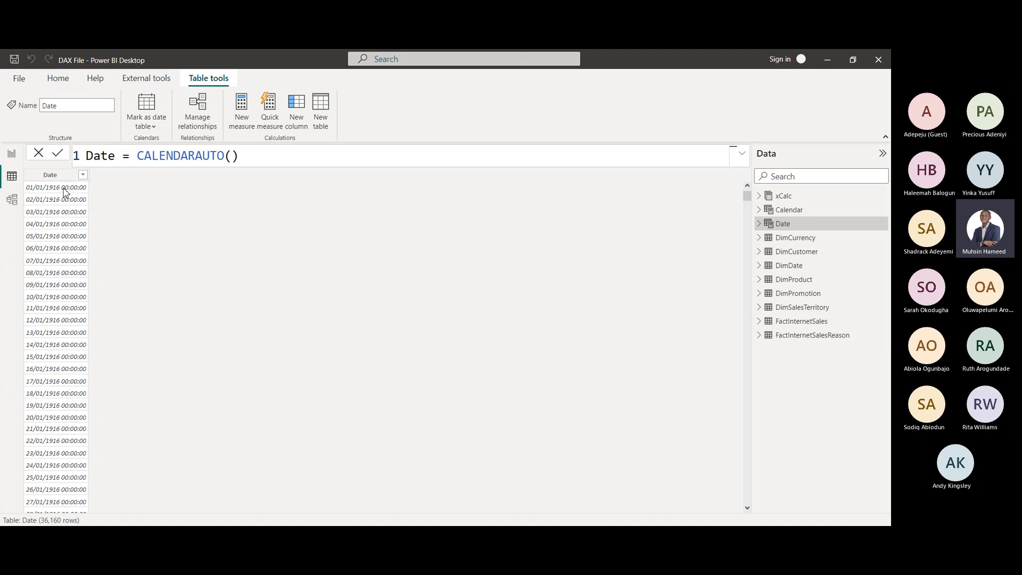
Sort the Date column of the new Date table in descending order
left_click(83, 175)
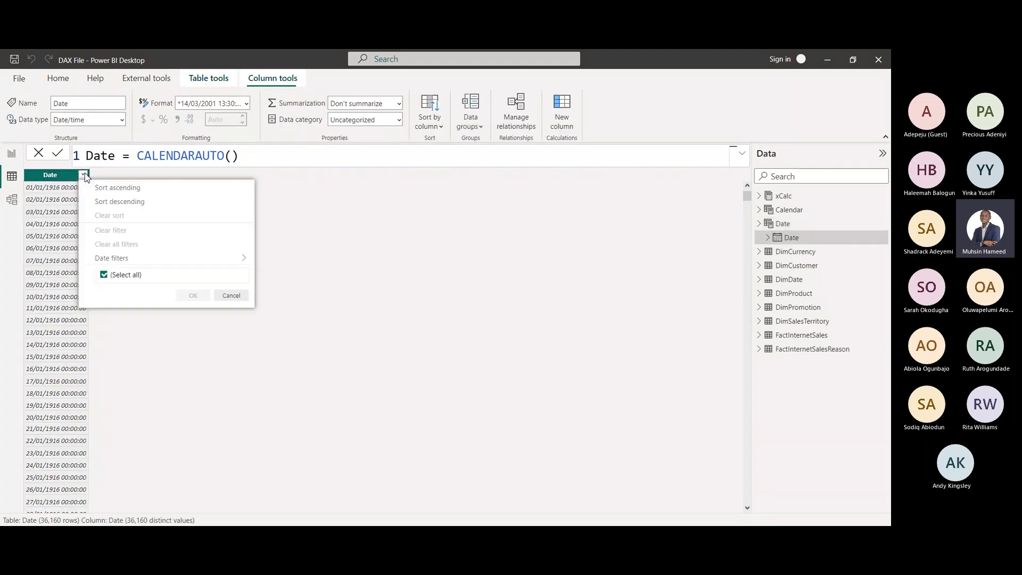
left_click(167, 203)
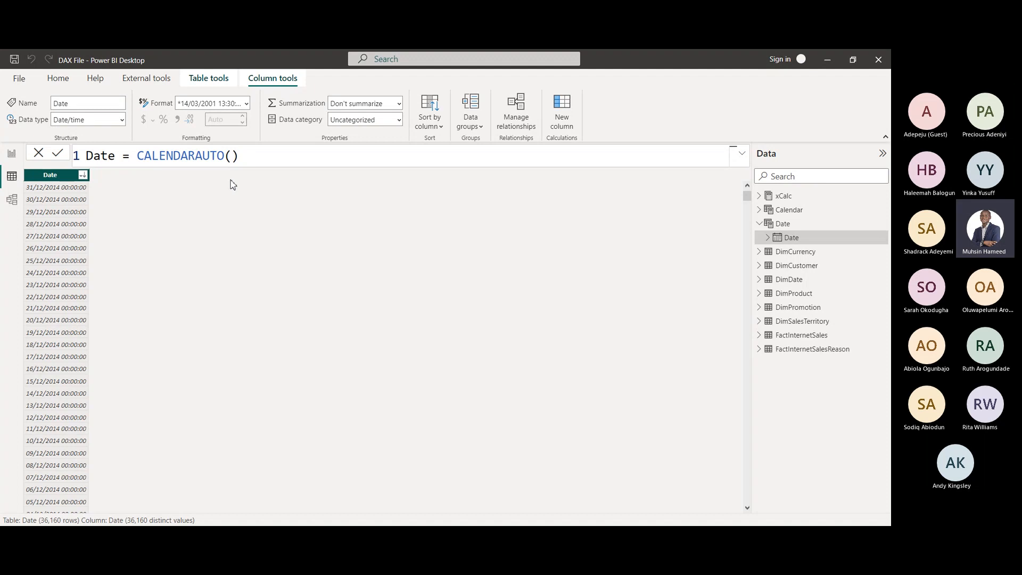
left_click(246, 160)
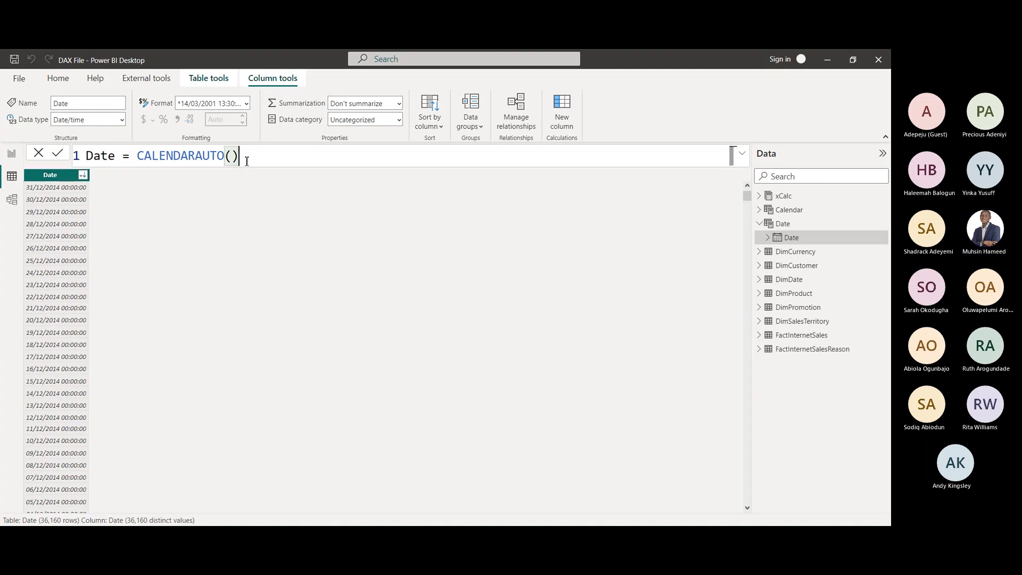
key("BackSpace")
key("BackSpace")
key("BackSpace")
key("BackSpace")
key("BackSpace")
key("BackSpace")
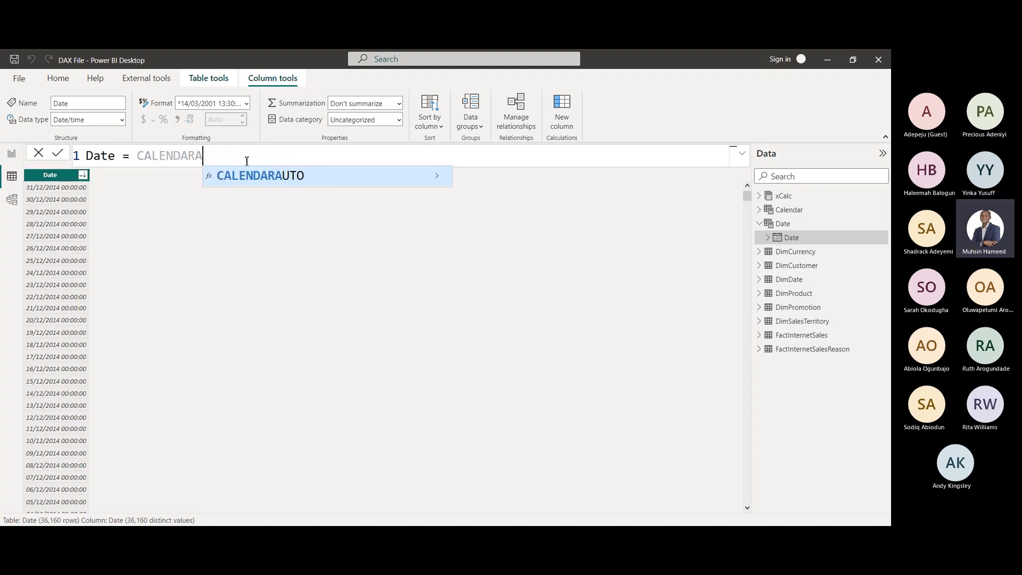
key("BackSpace")
key("BackSpace")
key("BackSpace")
key("BackSpace")
key("BackSpace")
key("BackSpace")
key("BackSpace")
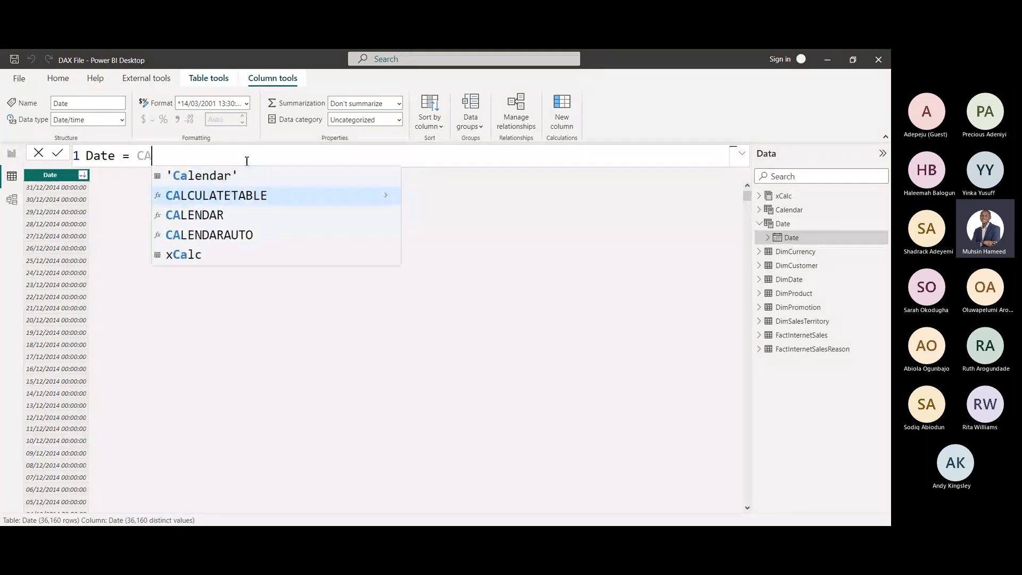
key("BackSpace")
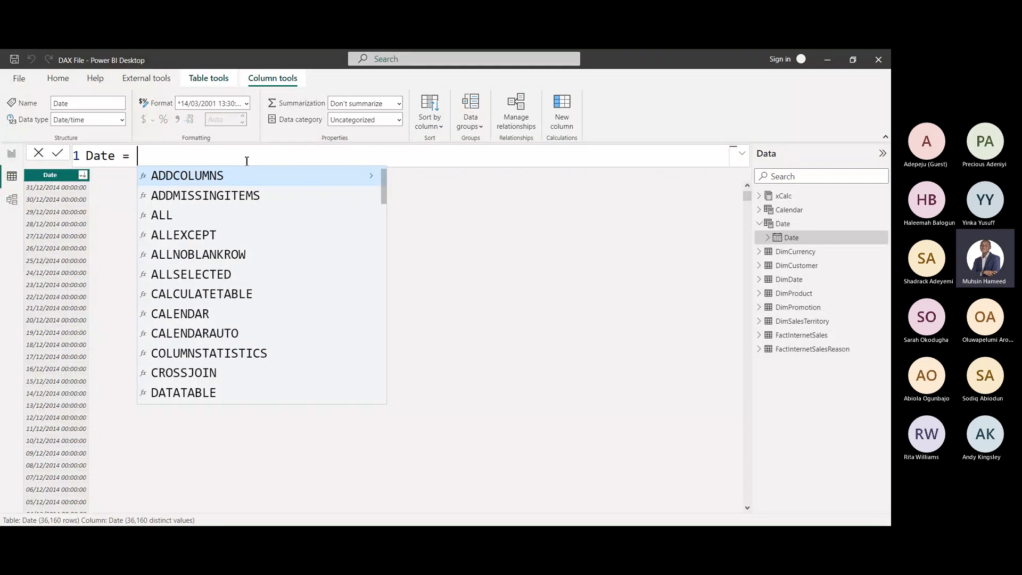
type("calend")
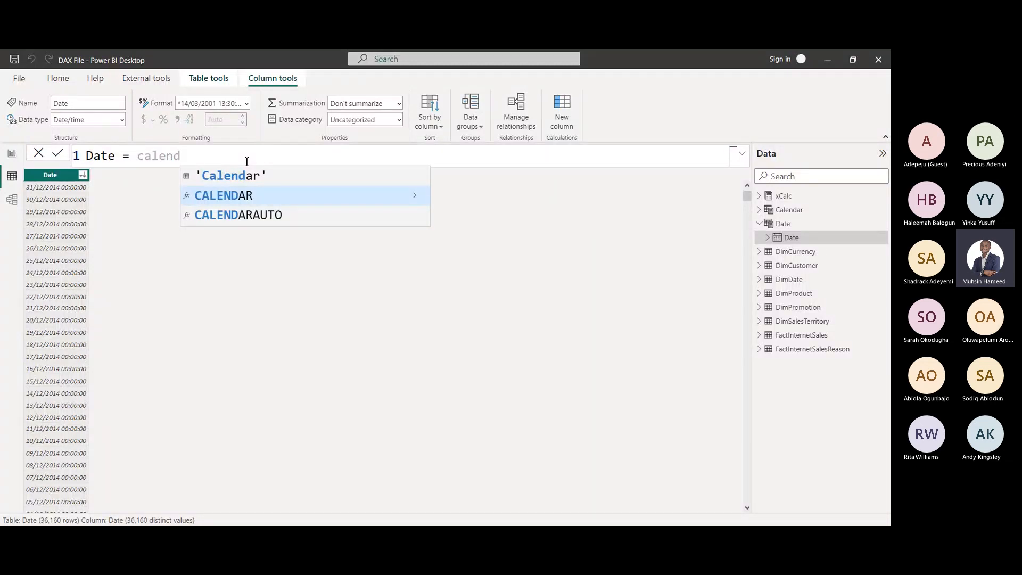
key("BackSpace")
key("BackSpace")
key("BackSpace")
key("BackSpace")
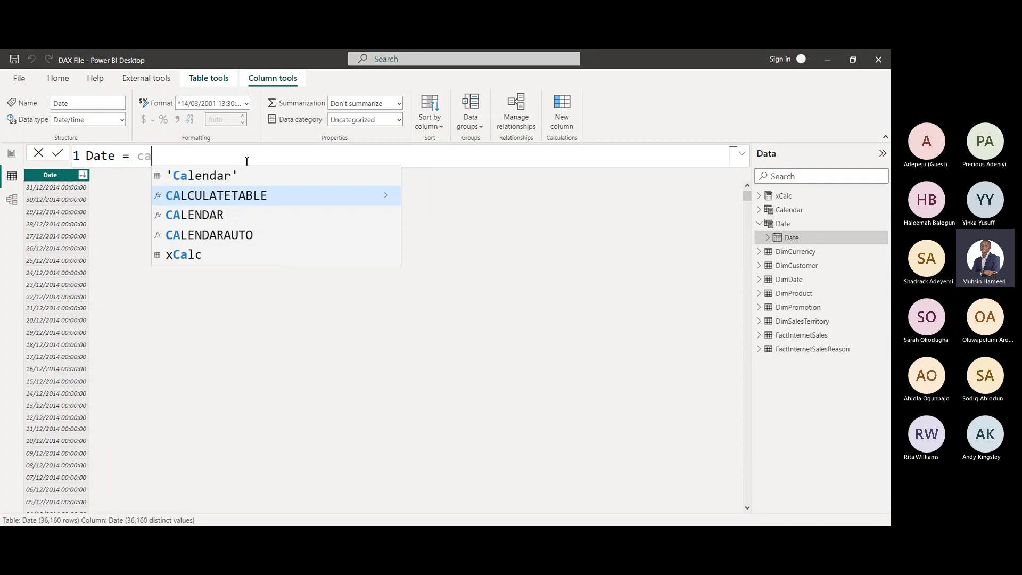
key("Escape")
key("Escape")
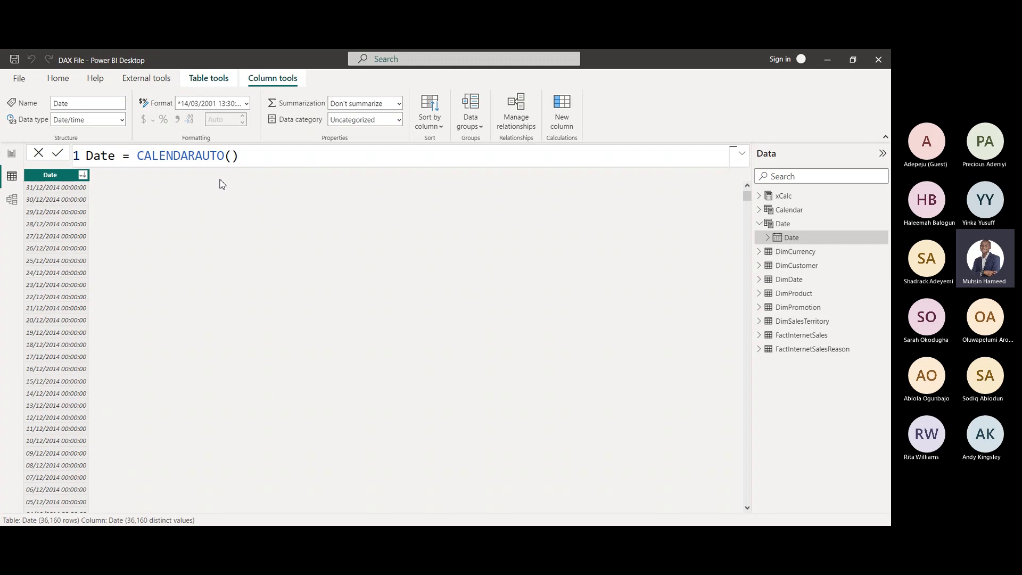
Replace the CALENDARAUTO() expression in the Date table's formula with the opening of an ADDCOLUMNS function
left_click_drag(240, 155, 137, 155)
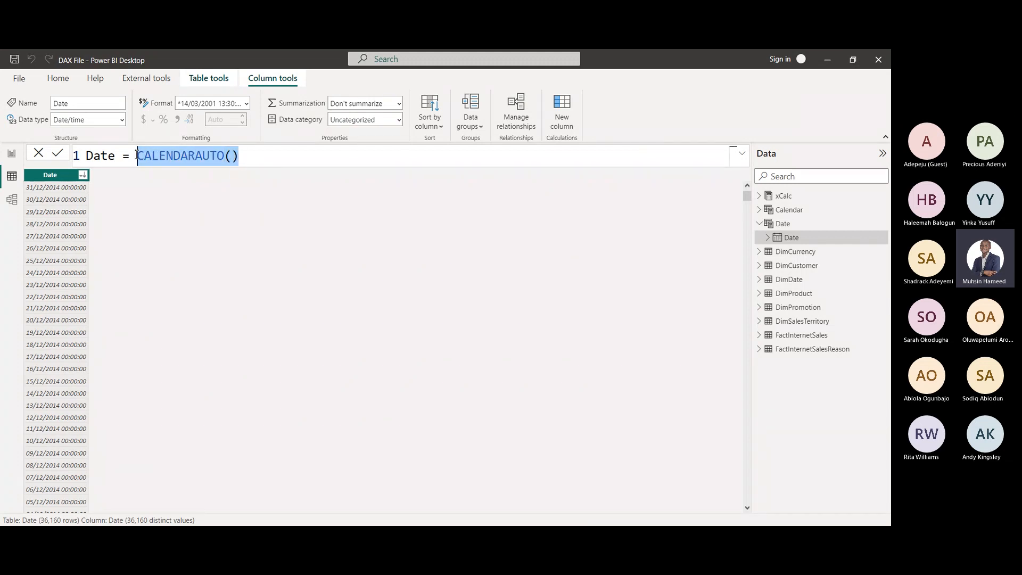
type("Add")
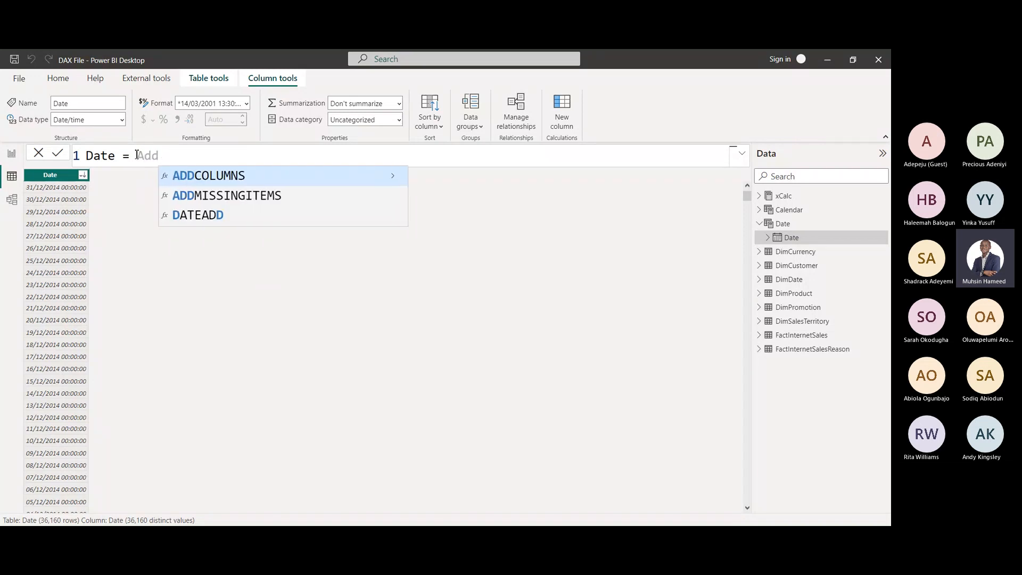
key("Tab")
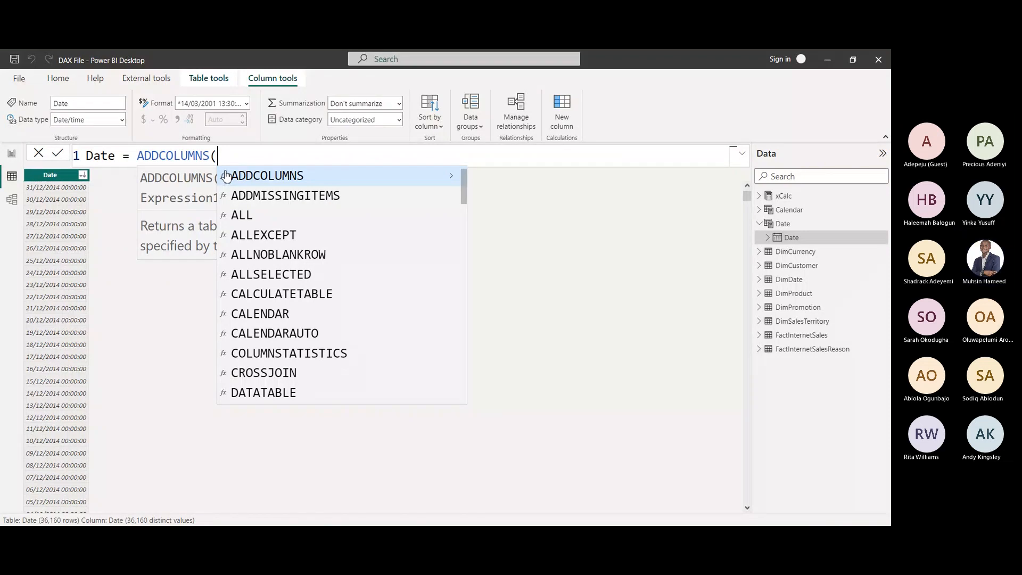
key("BackSpace")
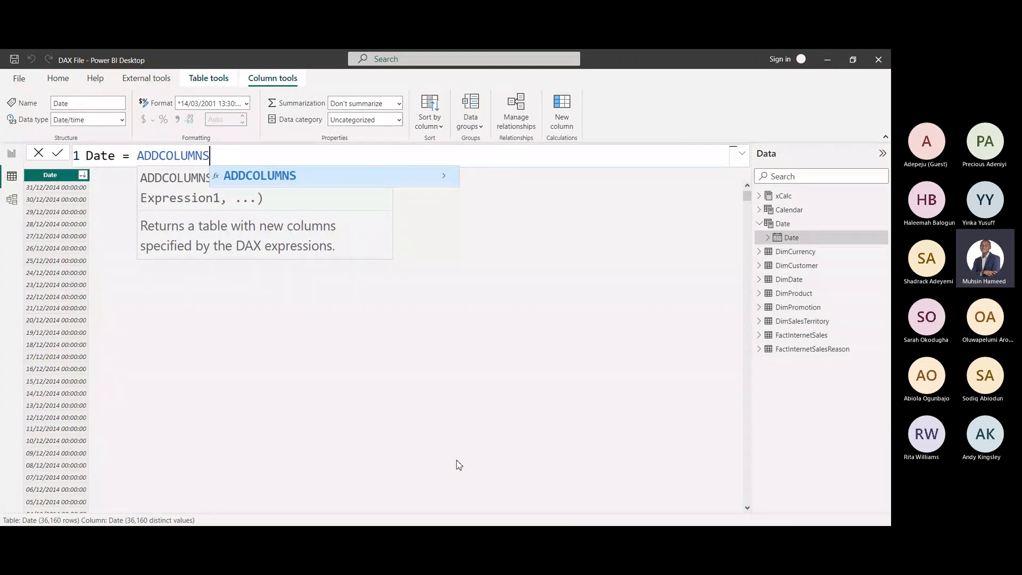
key("Escape")
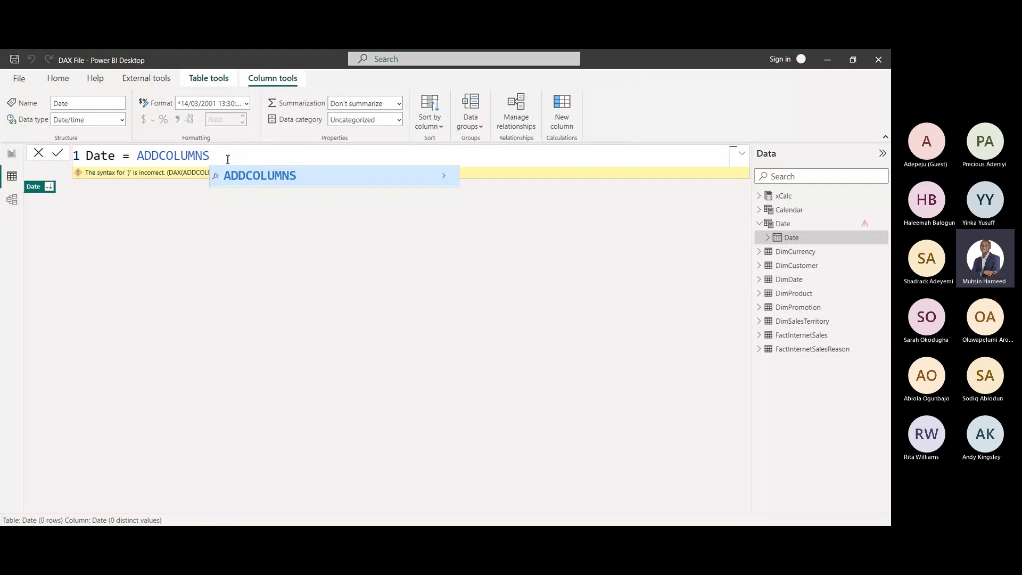
type("(")
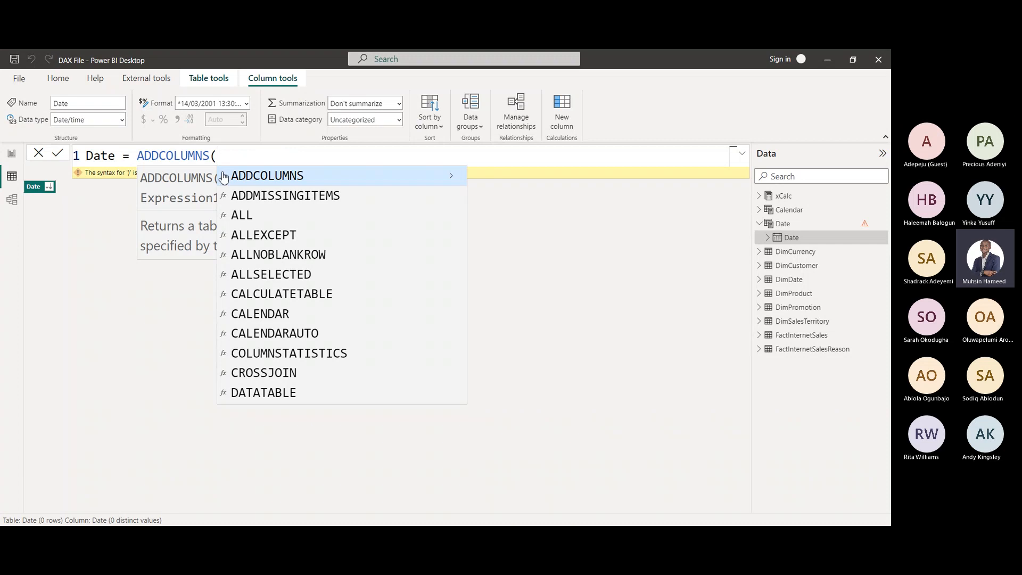
left_click(234, 160)
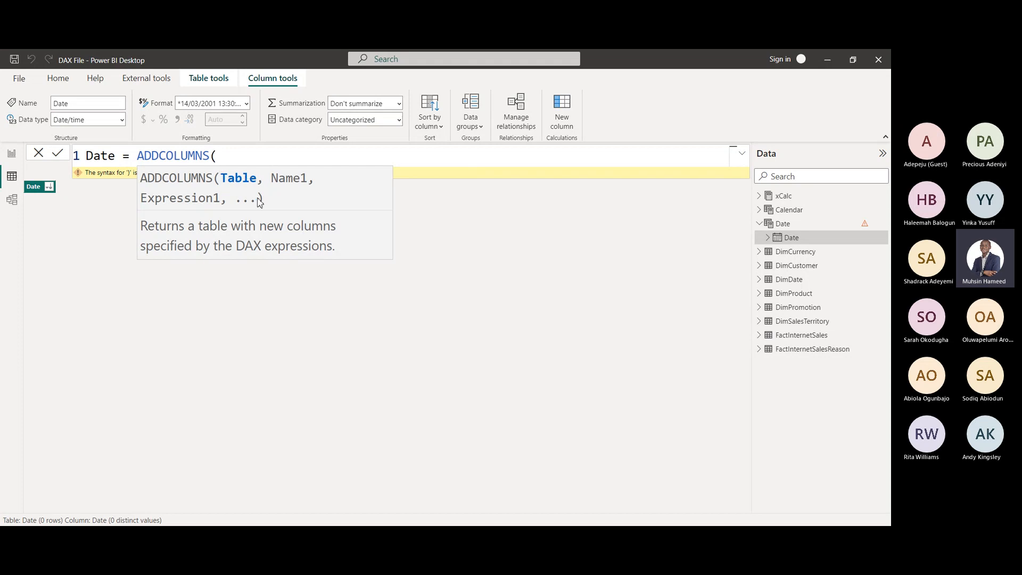
left_click(244, 182)
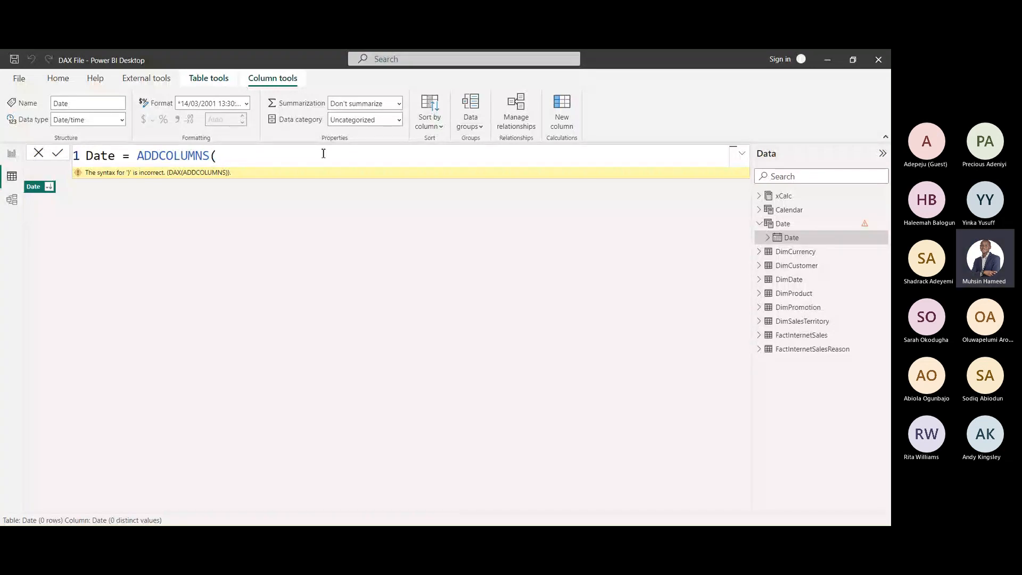
Enter CALENDARAUTO() as the table argument of ADDCOLUMNS, followed by a comma
type("cale")
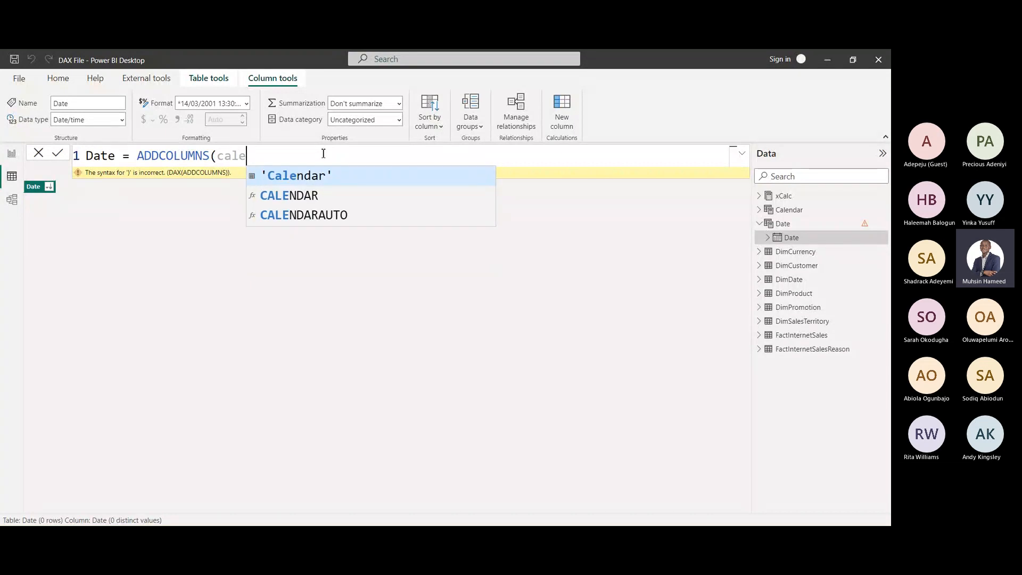
key("Down")
key("Down")
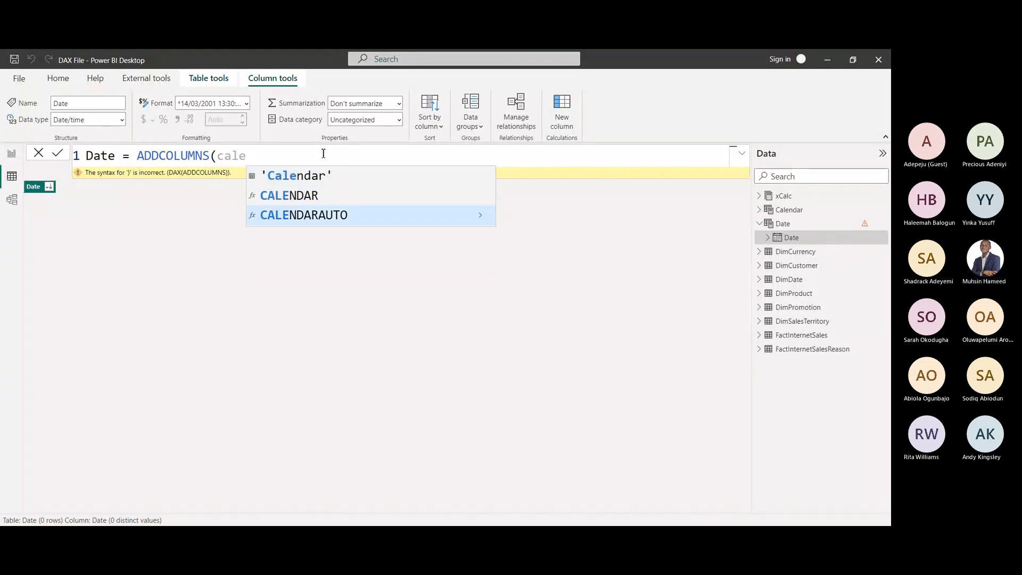
key("Tab")
type(")")
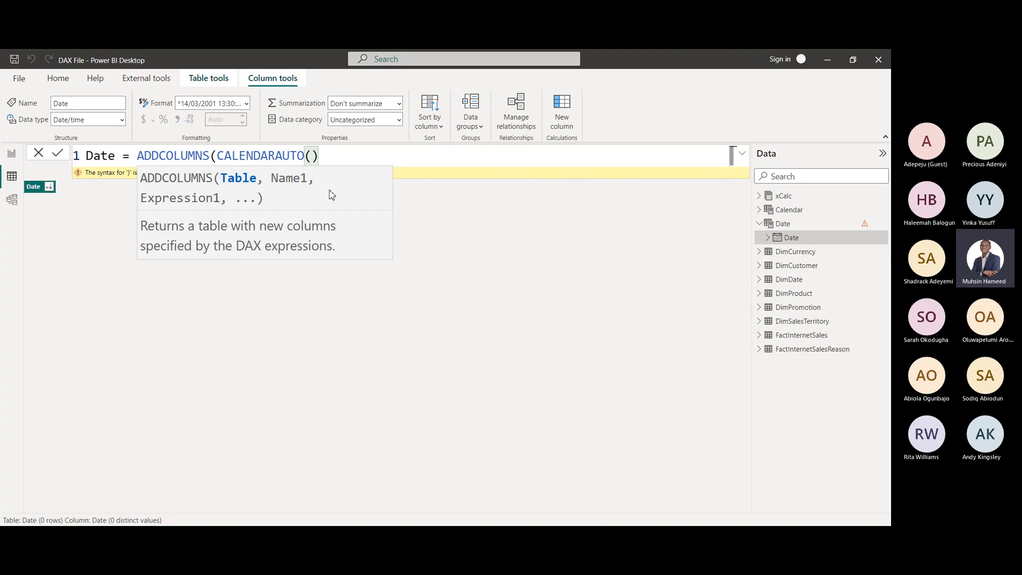
type(",")
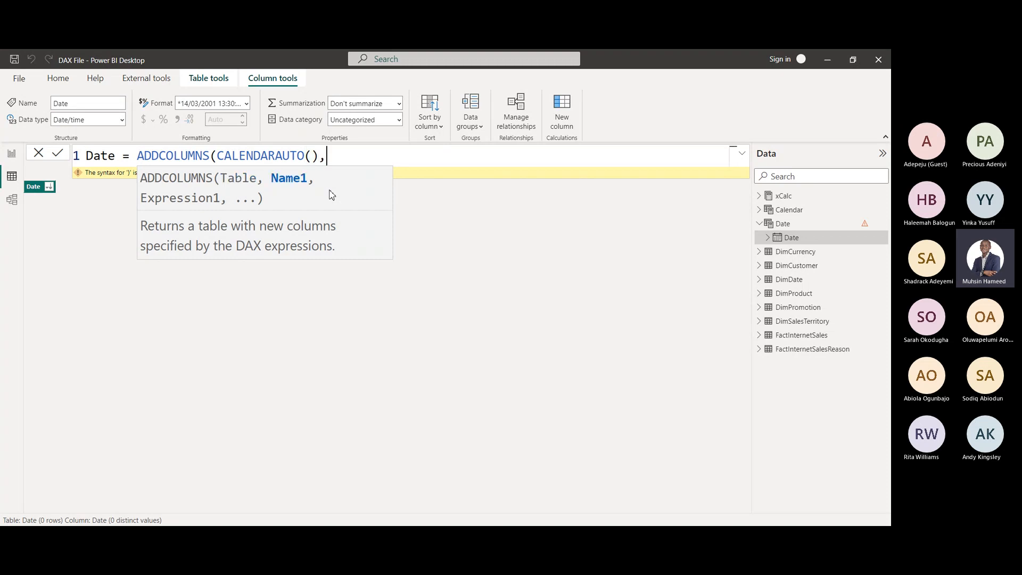
On a new indented formula line, define a "Year" column with the expression YEAR([Date]), ending with a comma
key("shift+Return")
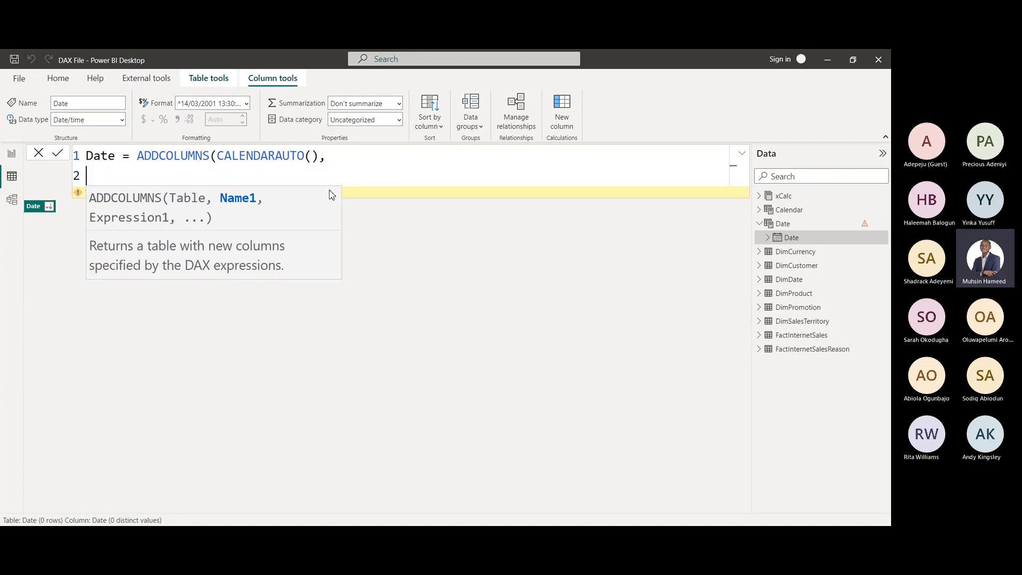
key("Tab")
key("Tab")
key("Tab")
key("Tab")
key("Tab")
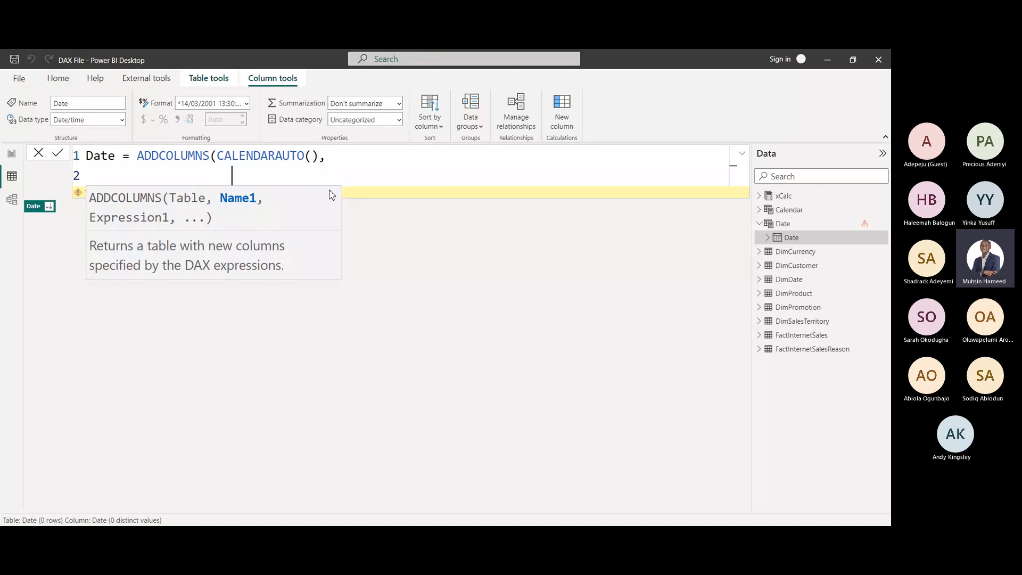
type("\"Year\",")
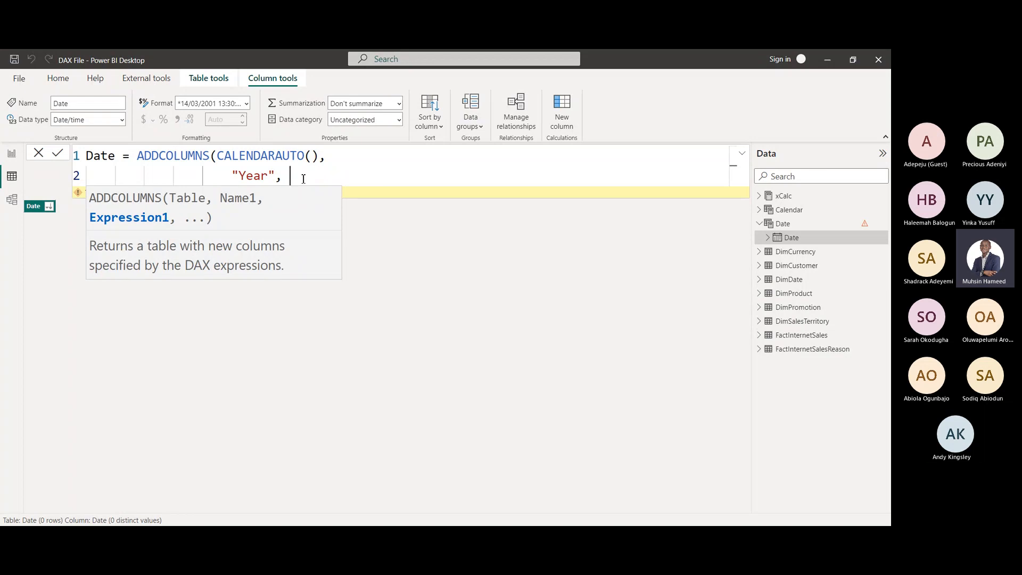
type("year")
key("Tab")
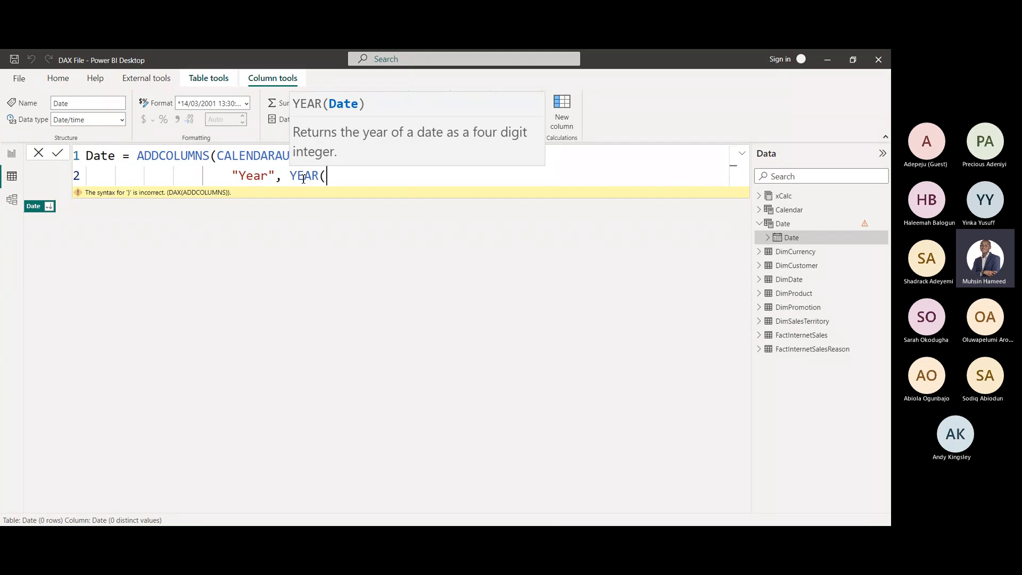
type("[da")
key("Tab")
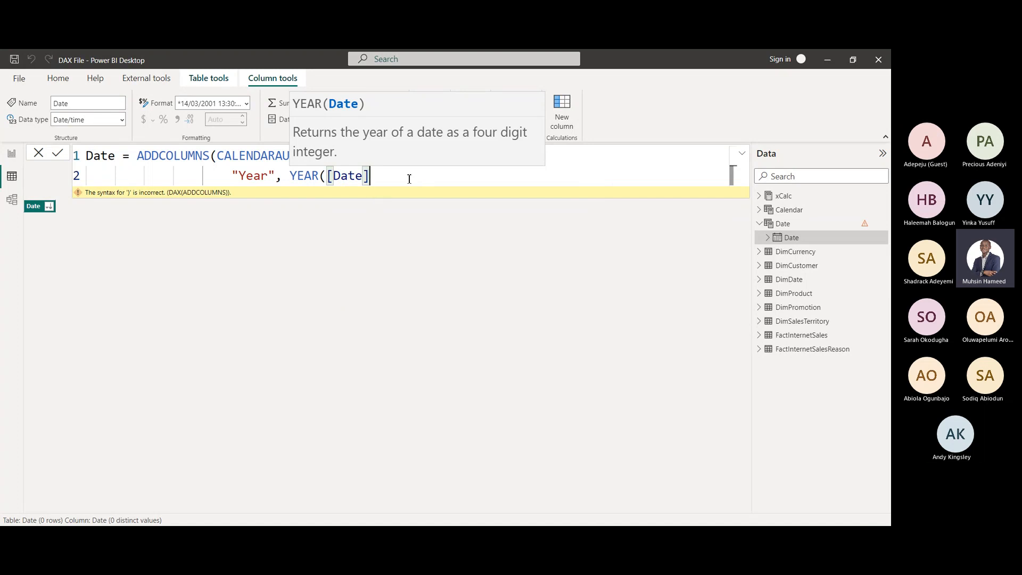
type(")")
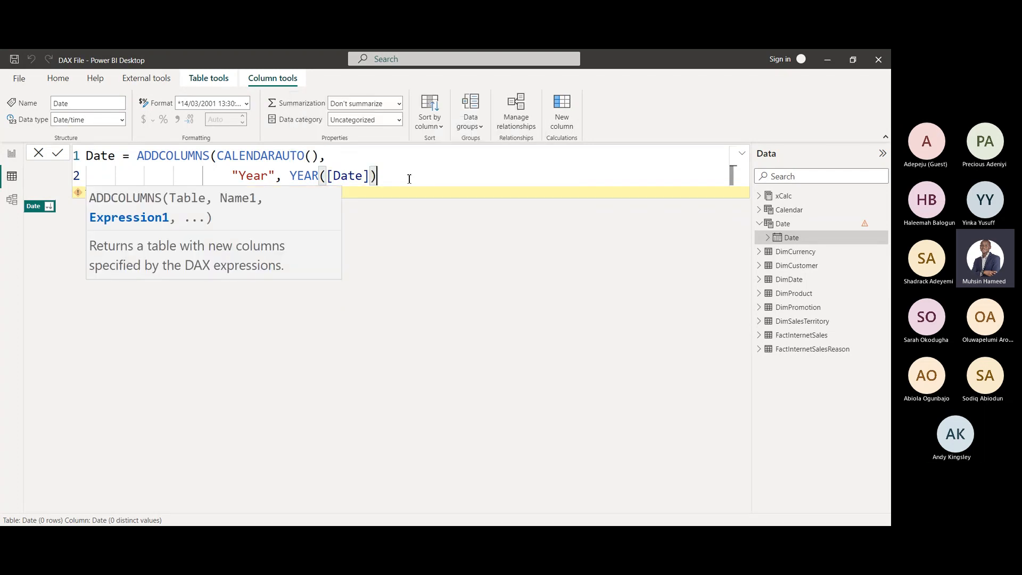
type(",")
On the third formula line, define a "Month" column with the expression FORMAT([Date], "mmm"), ending with a comma
key("shift+Return")
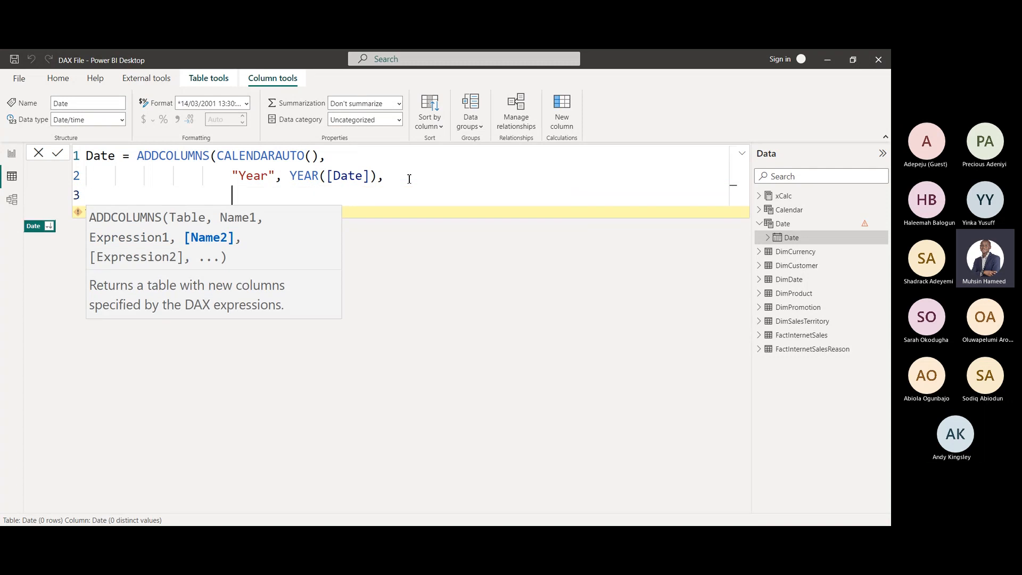
type("\"Mo")
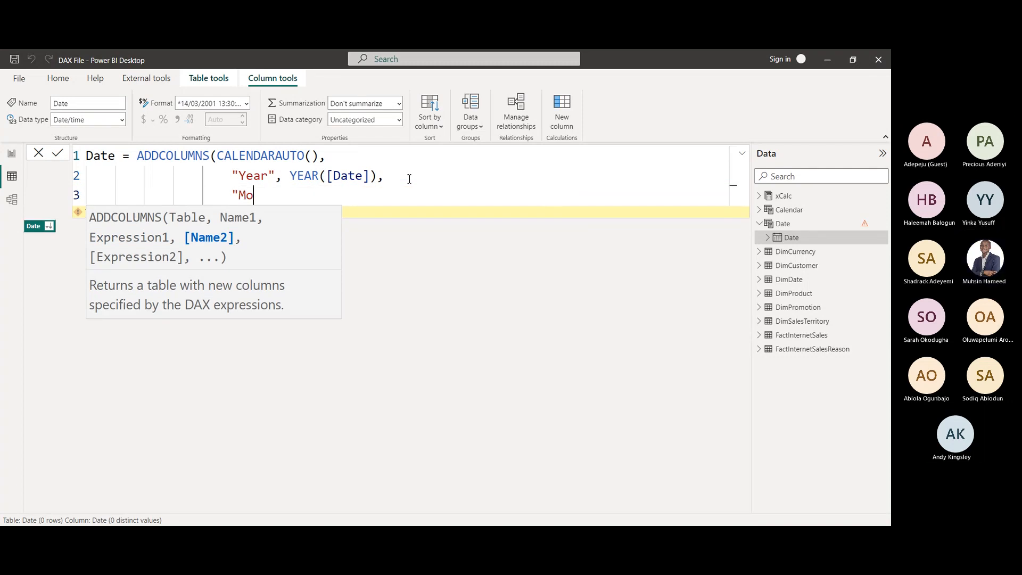
type("nth\", ")
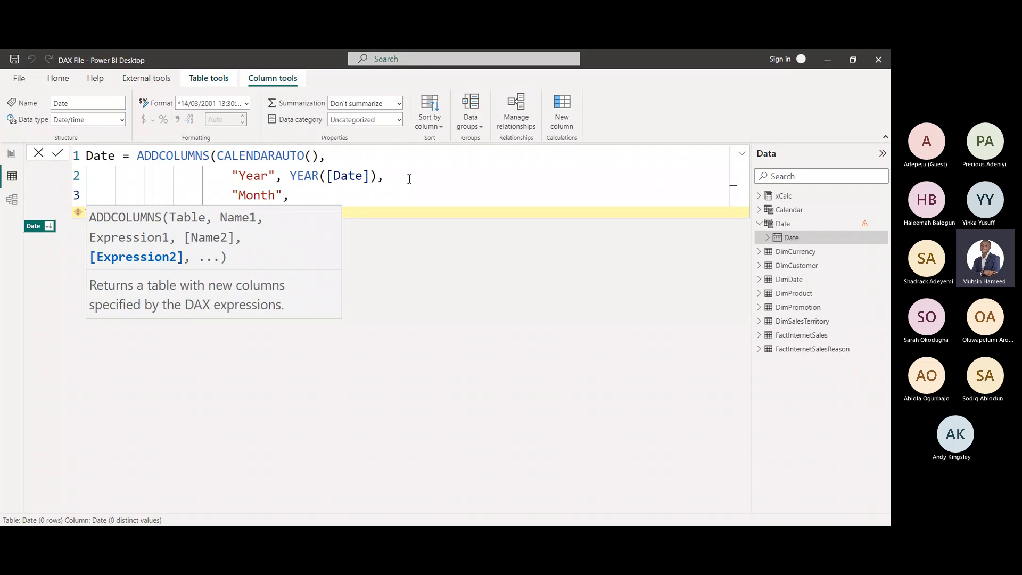
type("fo")
key("Tab")
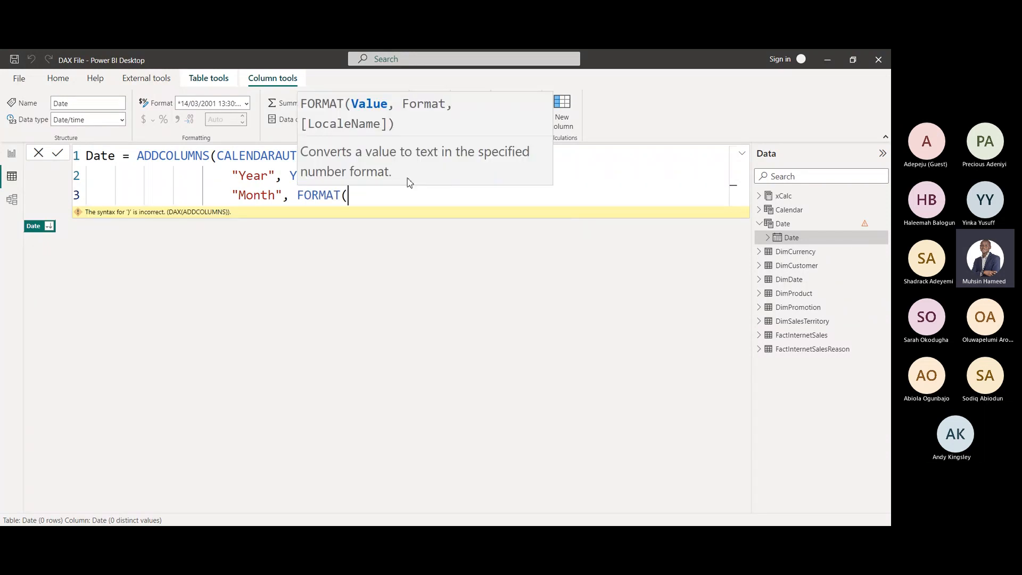
type("[dat")
key("Tab")
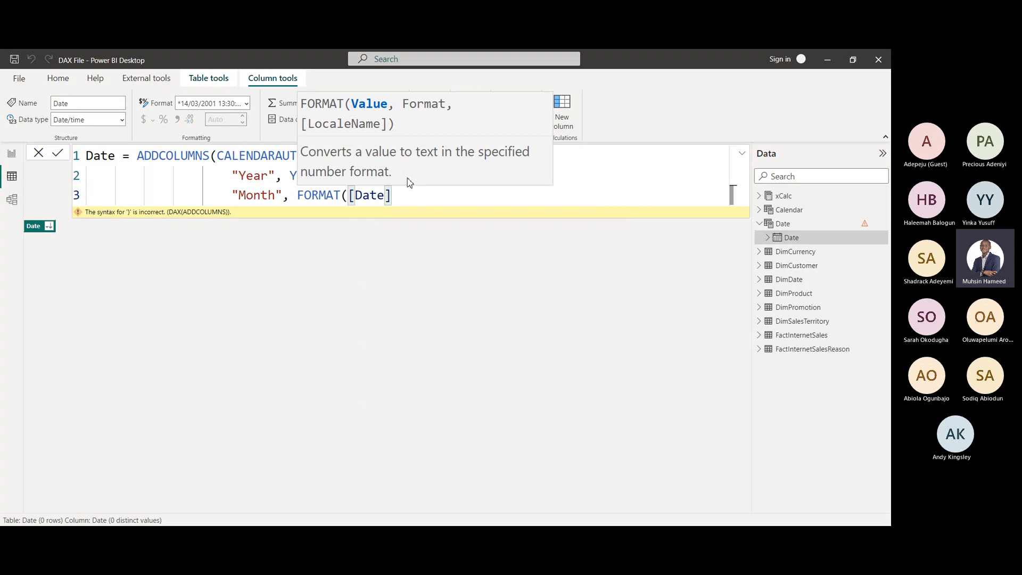
type(", ")
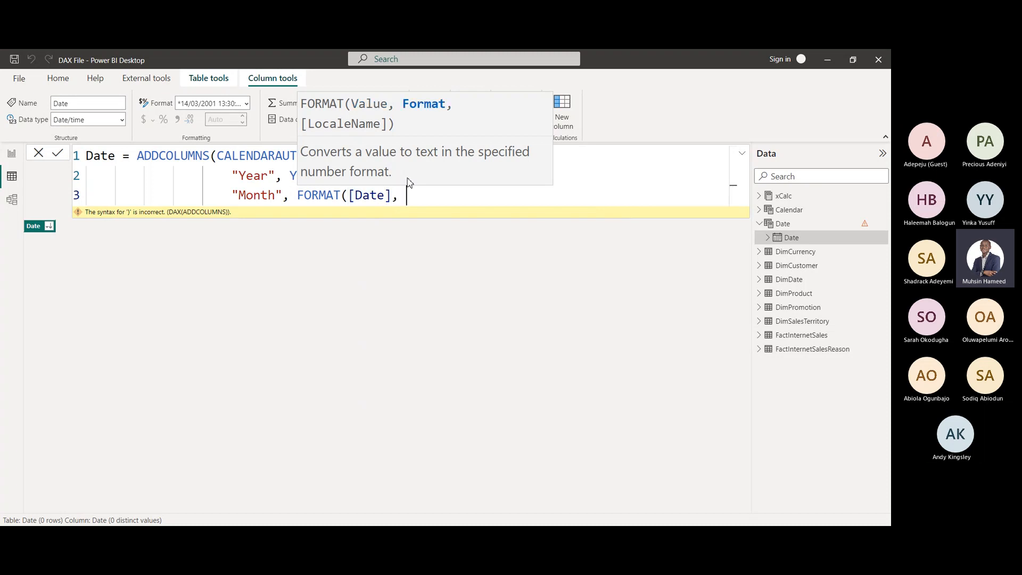
type("\"mmm")
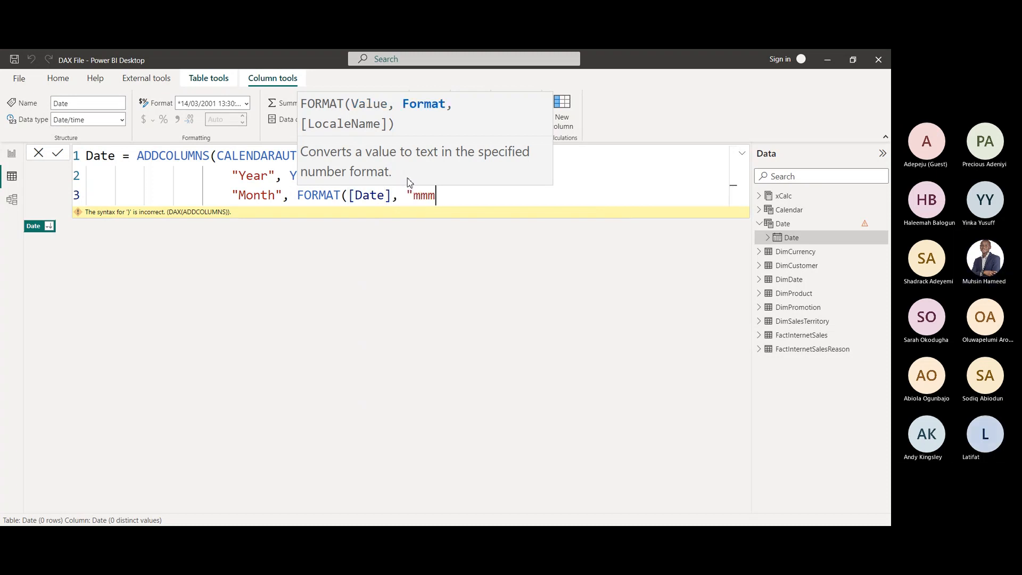
type("\"),")
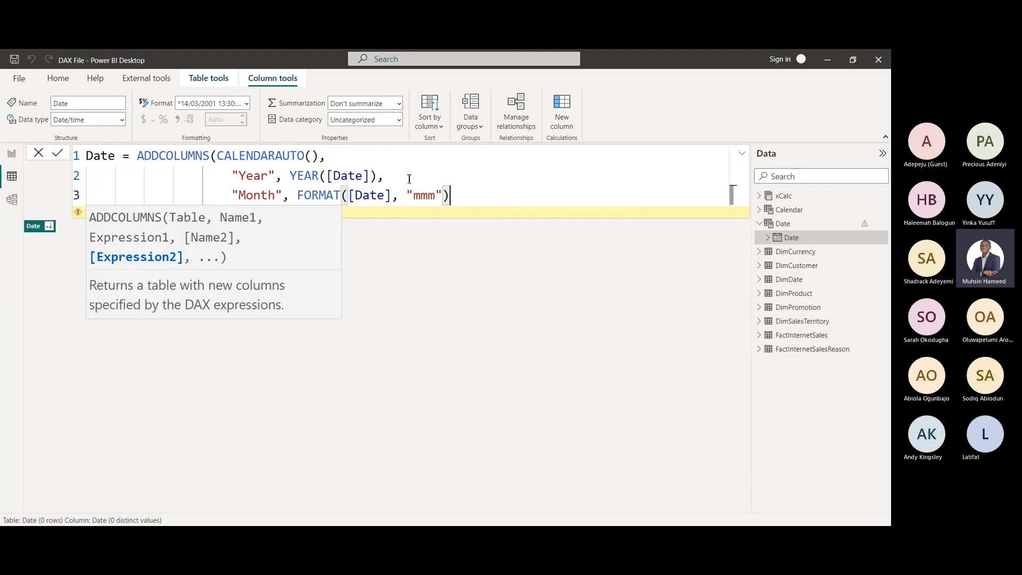
On the fourth formula line, define a "Month Number" column with the expression MONTH([Date]), ending with a comma
key("shift+Return")
type("\"")
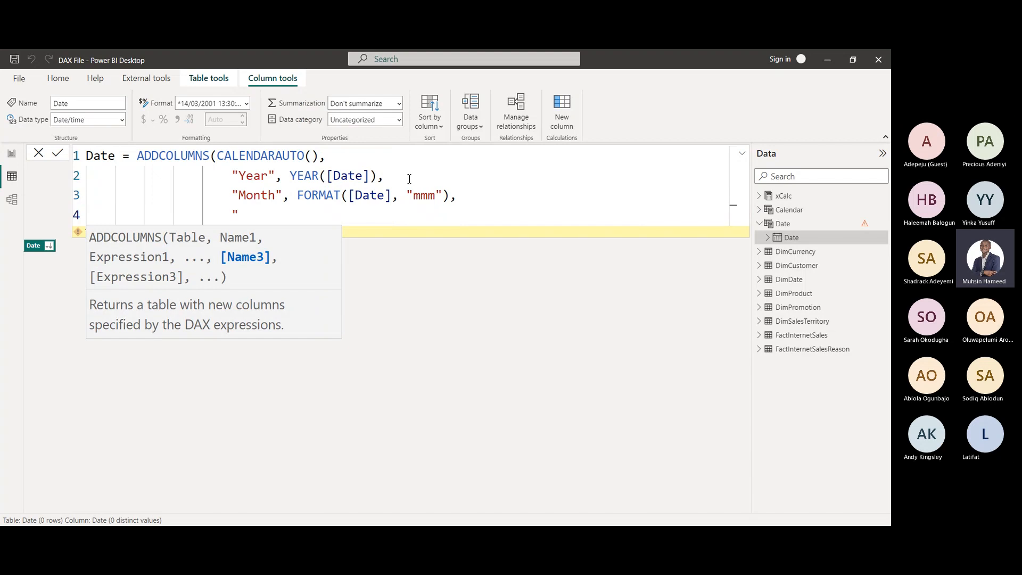
type("Month Number")
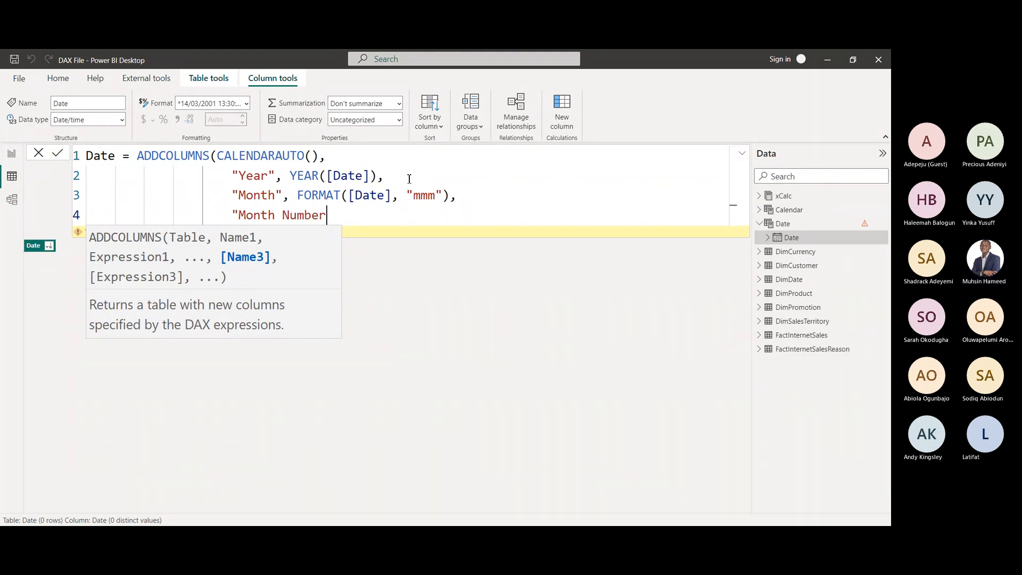
type("\", mo")
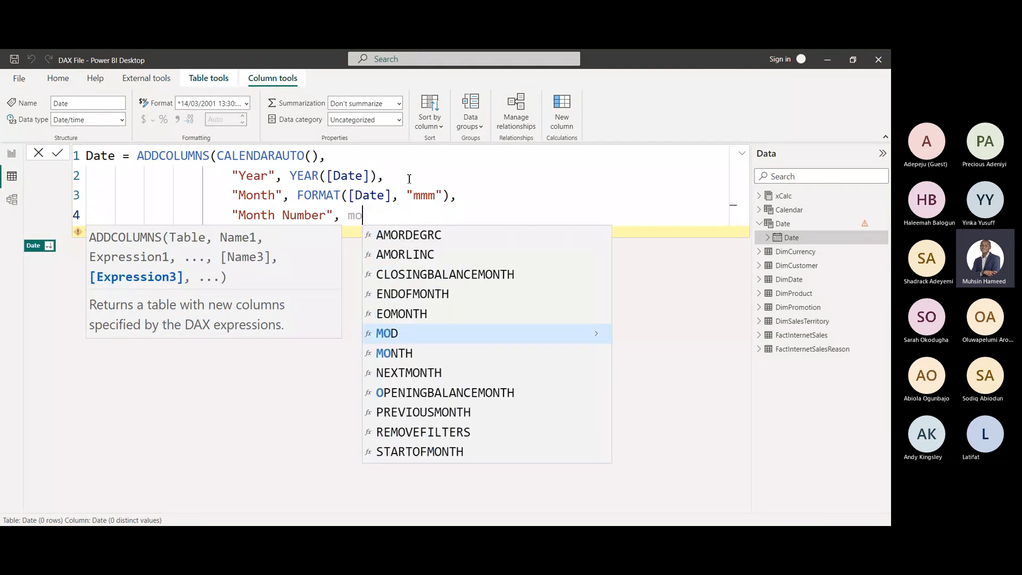
type("n")
key("Tab")
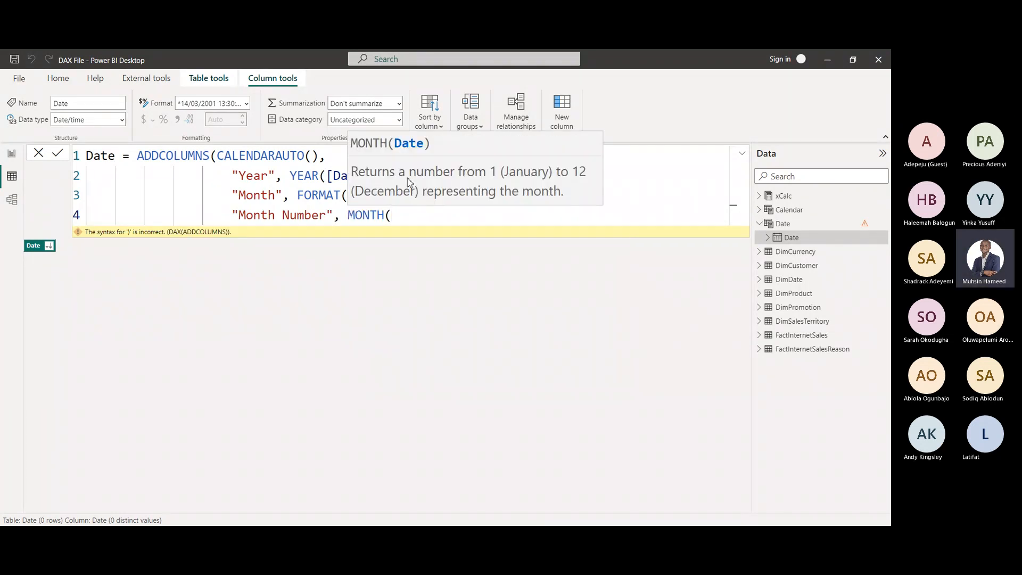
type("[")
key("Tab")
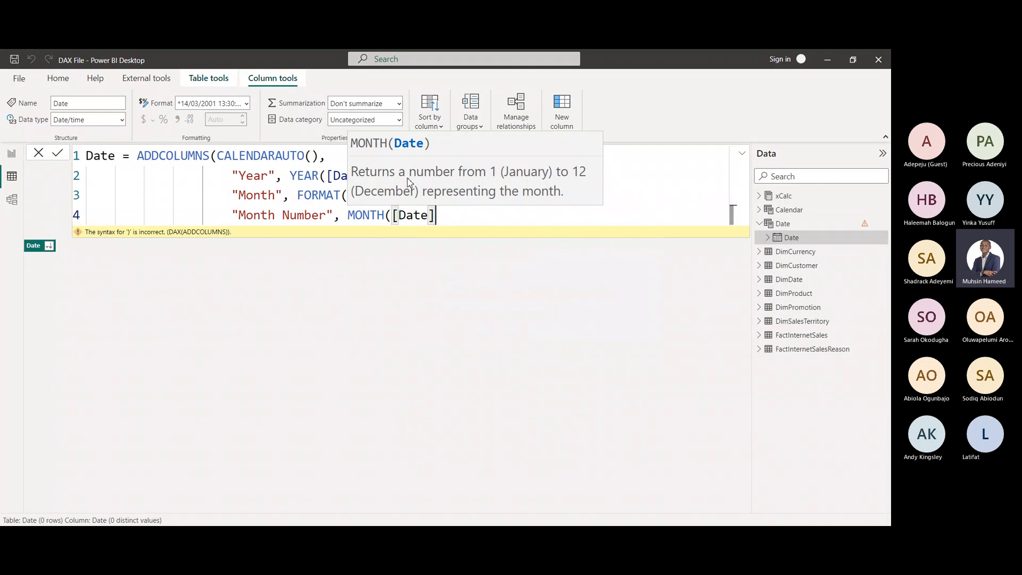
type(")")
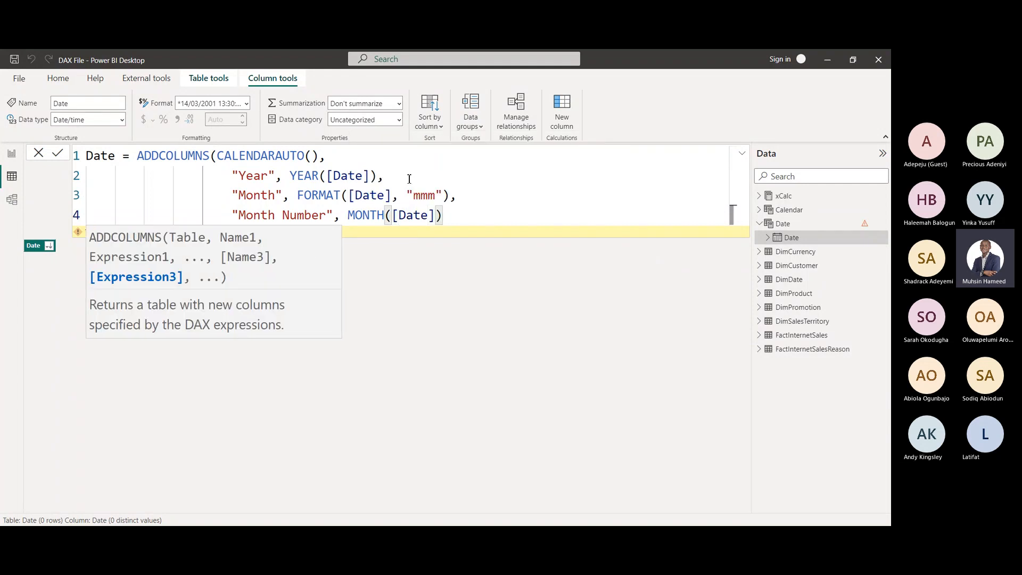
type(",")
On the fifth formula line, define a "Weekday" column with the expression FORMAT([Date], "ddd"), ending with a comma
key("Return")
type("\"")
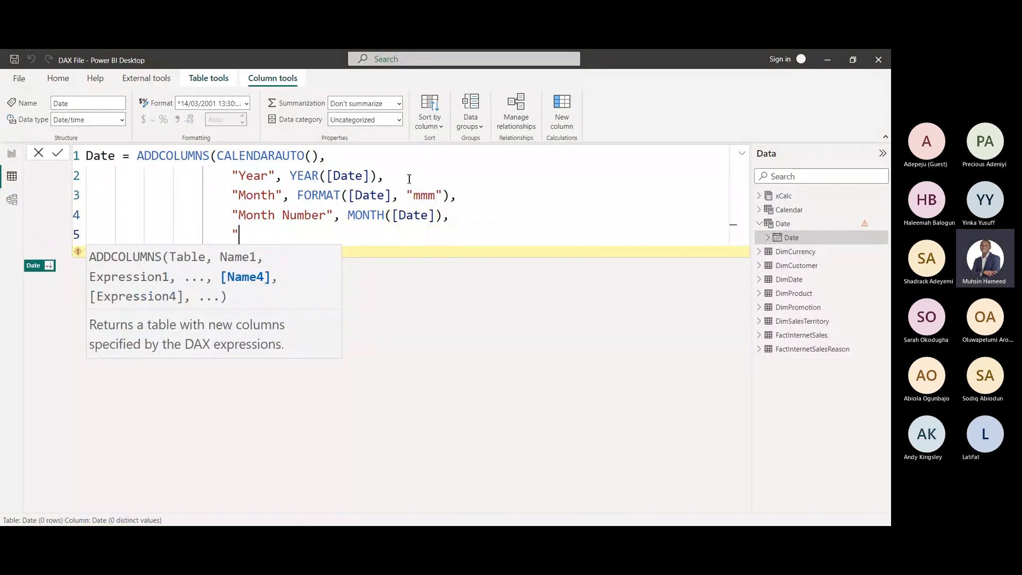
type("Weekday\",")
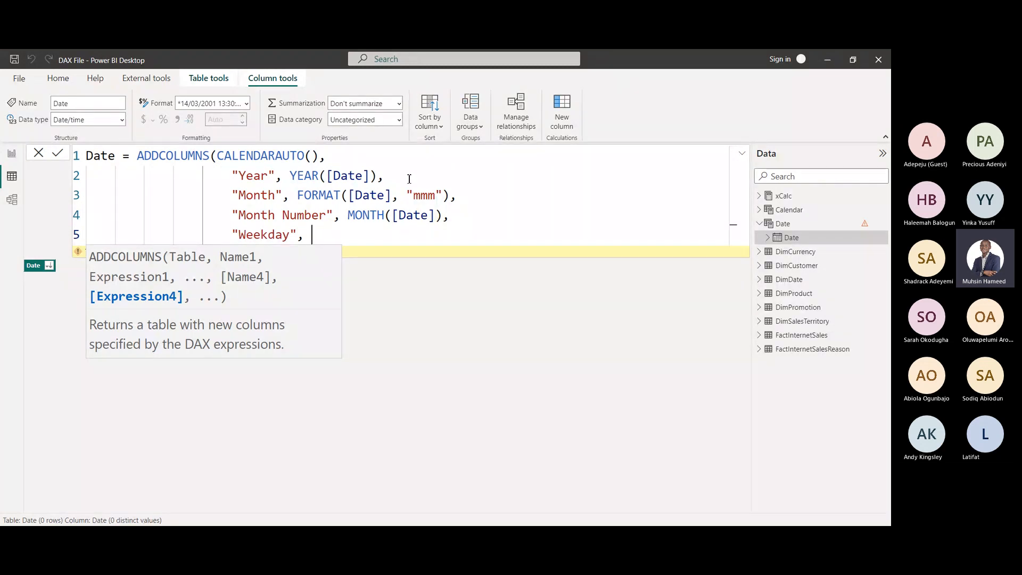
type("FORMAT(")
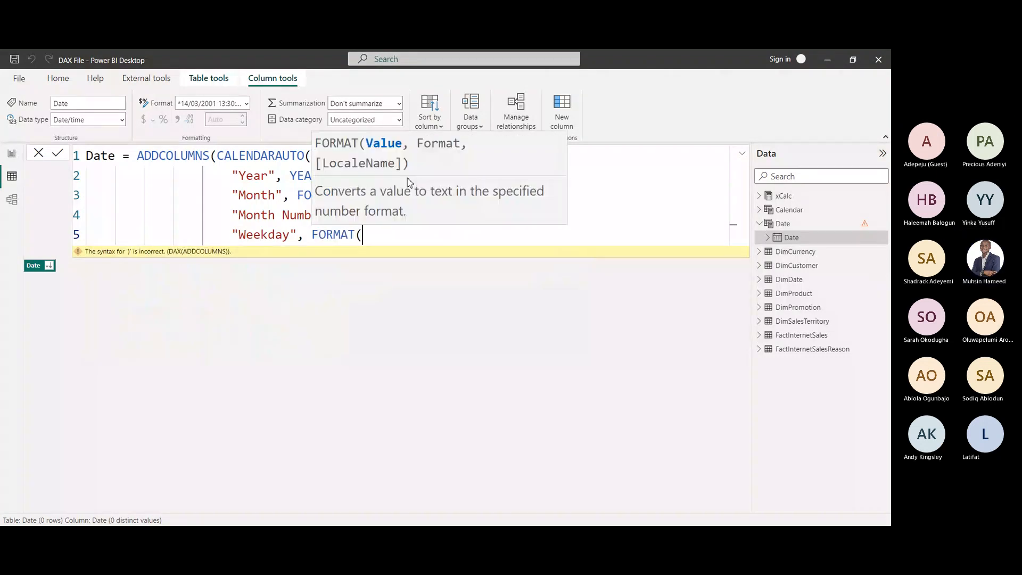
type("[Date],")
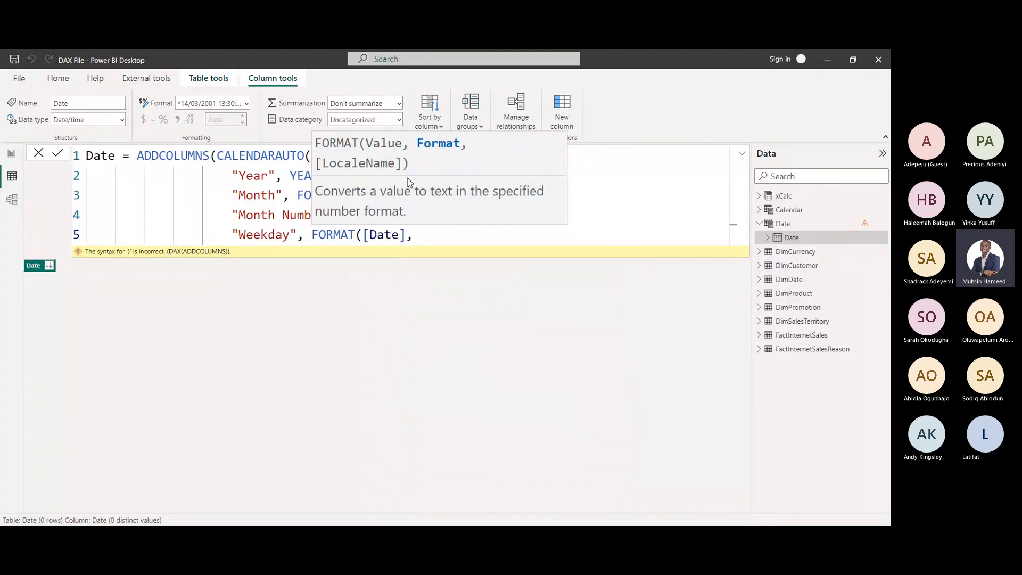
type(" \"ddd\"),")
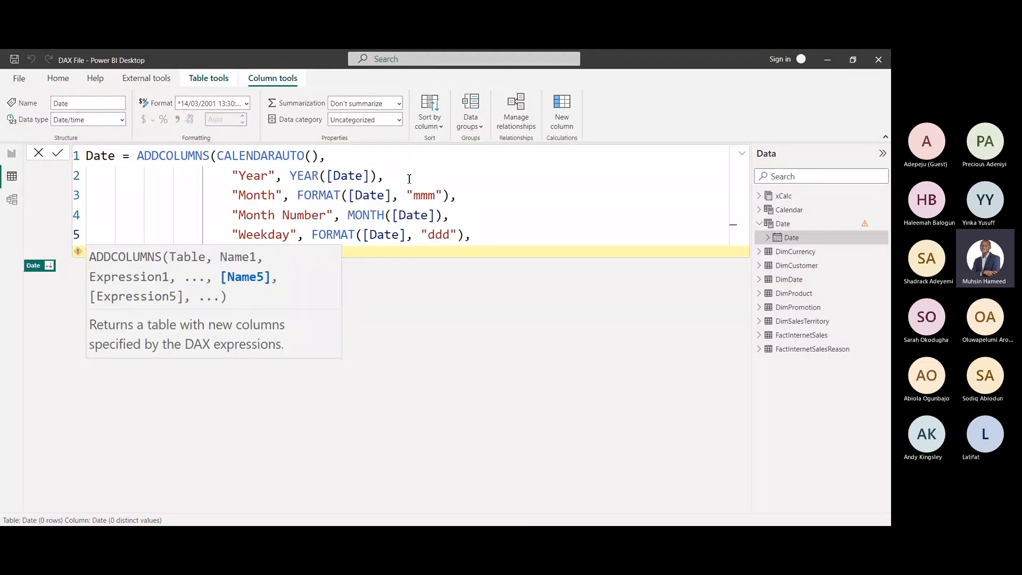
On the sixth formula line, define a "Weeknum" column with the expression WEEKNUM([Date])
key("shift+Return")
type("\"W")
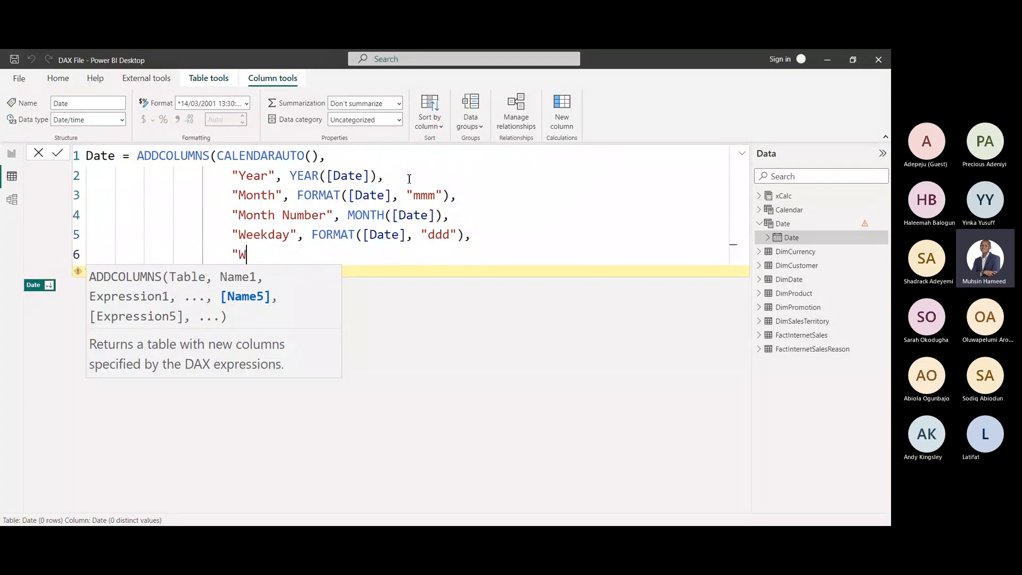
type("eeknum\", week")
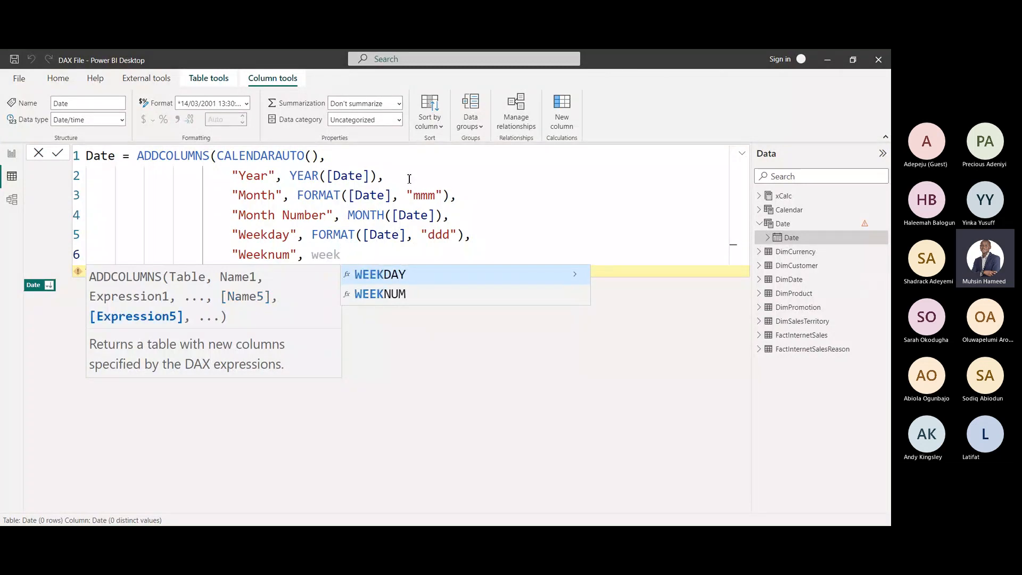
key("Down")
key("Tab")
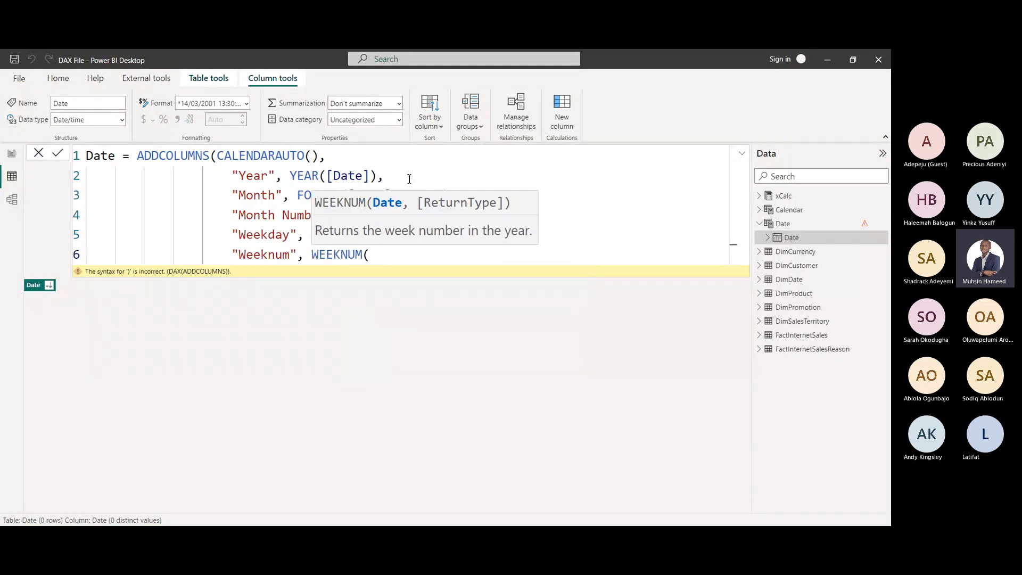
type("[")
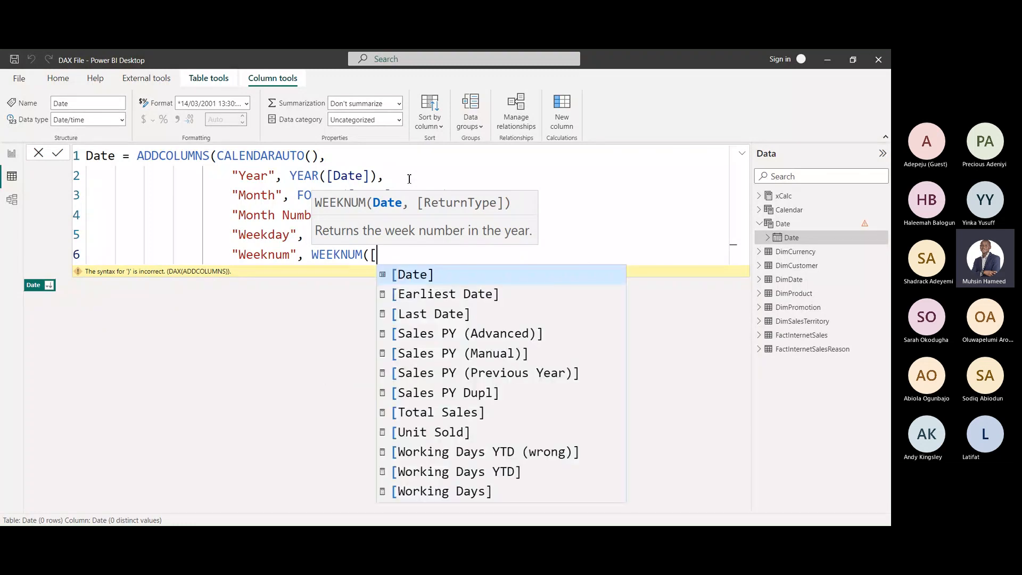
key("Tab")
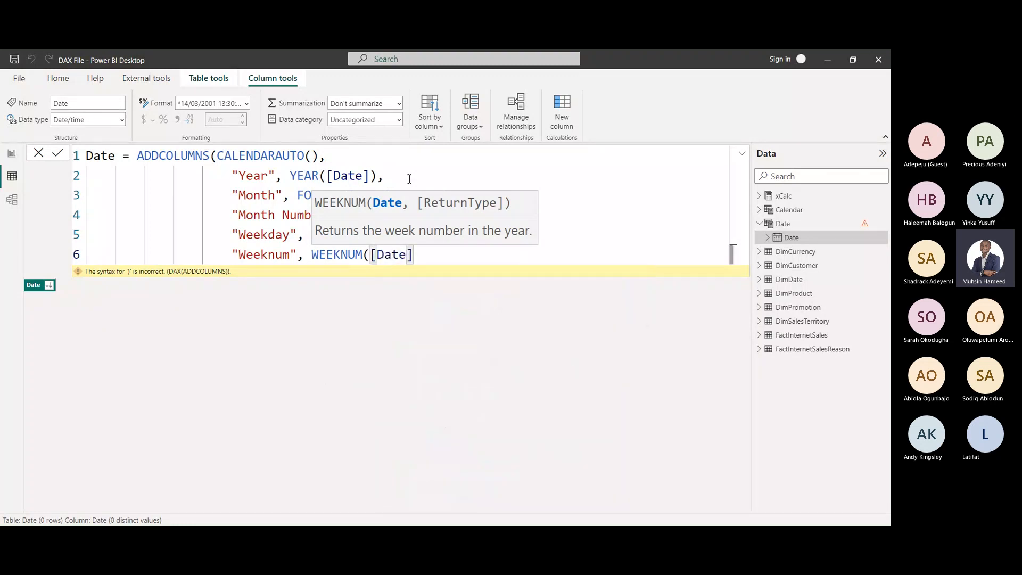
type(")")
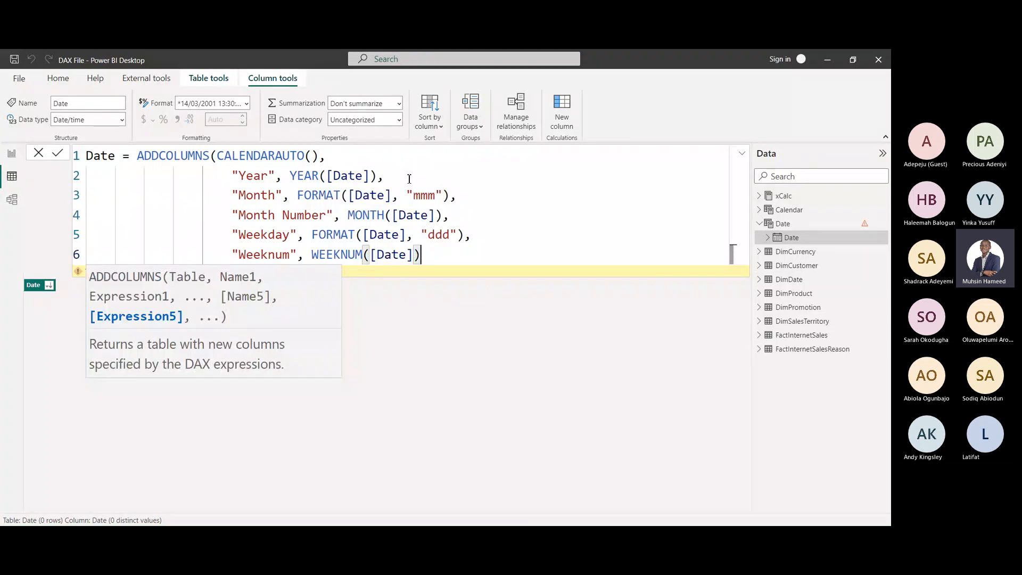
Close ADDCOLUMNS with a parenthesis on the seventh line, commit the Date table formula, and select its Year and Month columns in turn
key("shift+Return")
type(")")
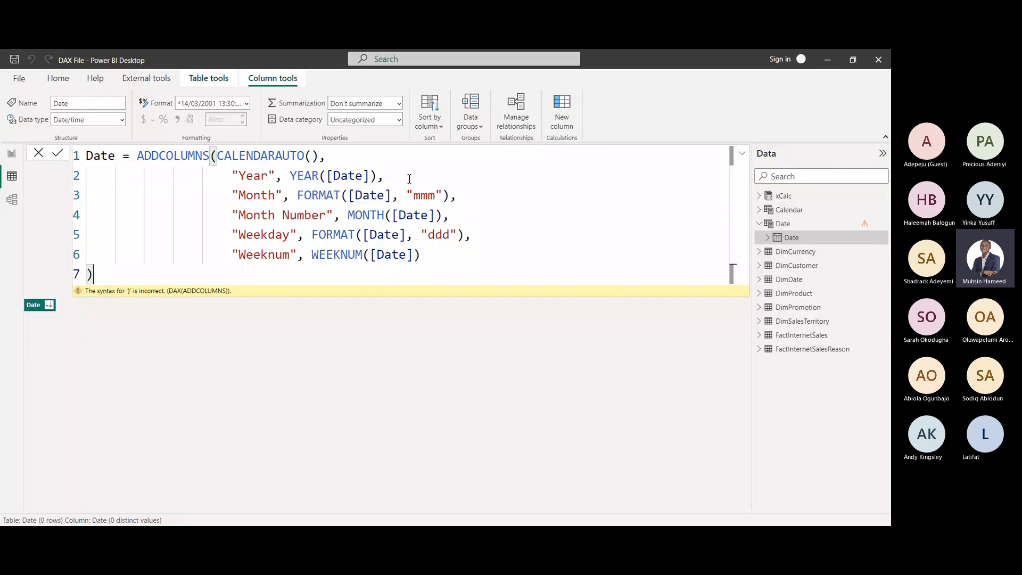
key("Return")
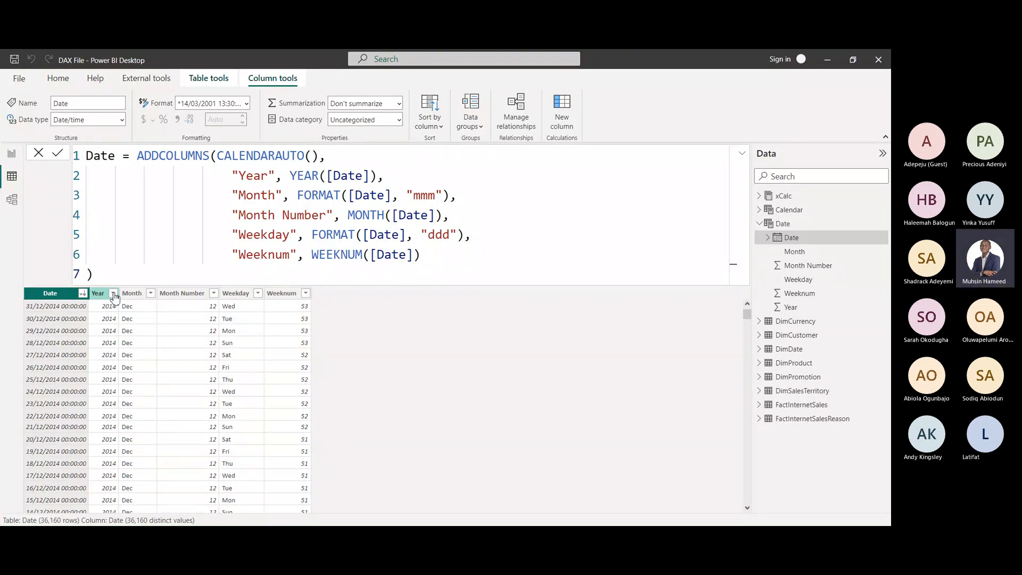
left_click(102, 295)
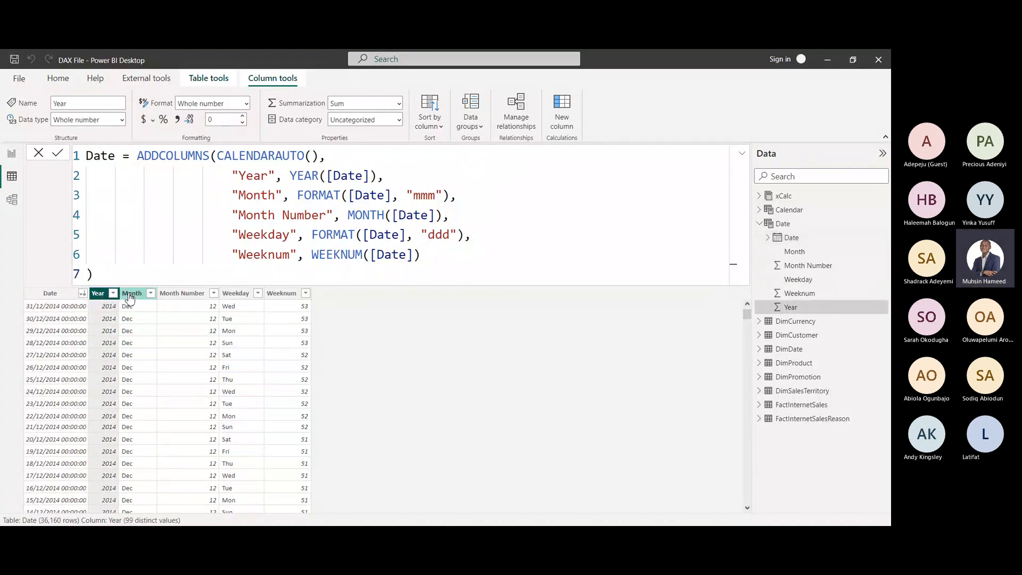
left_click(130, 296)
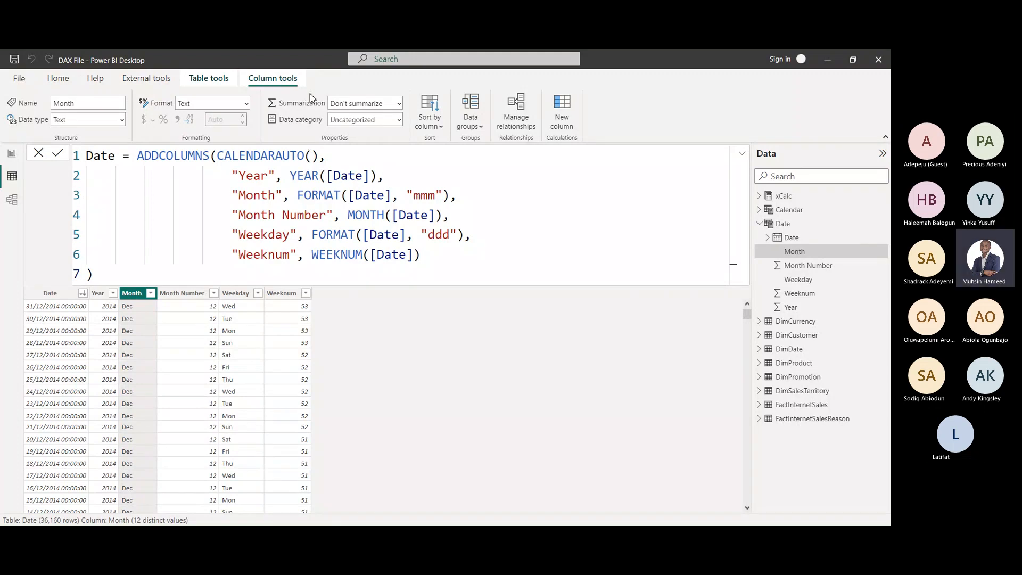
Add a new calculated table and start its formula with the CALENDAR function
left_click(208, 78)
left_click(321, 110)
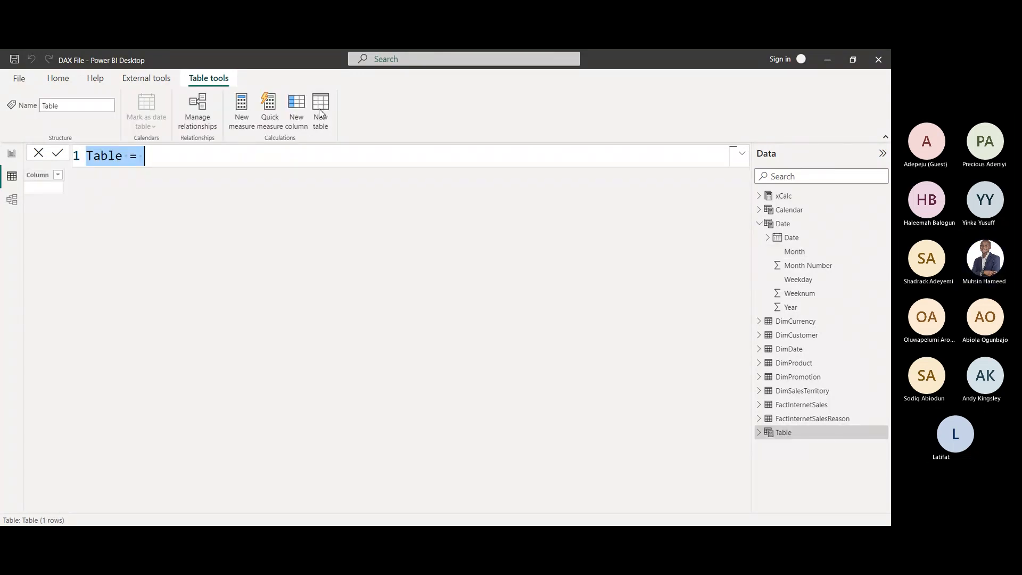
type("calend")
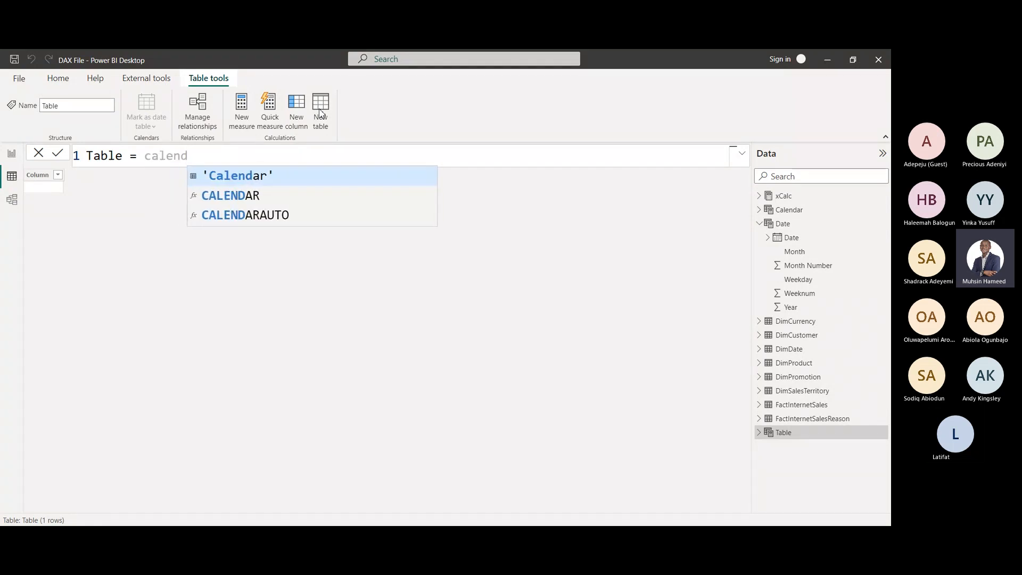
key("Down")
key("Tab")
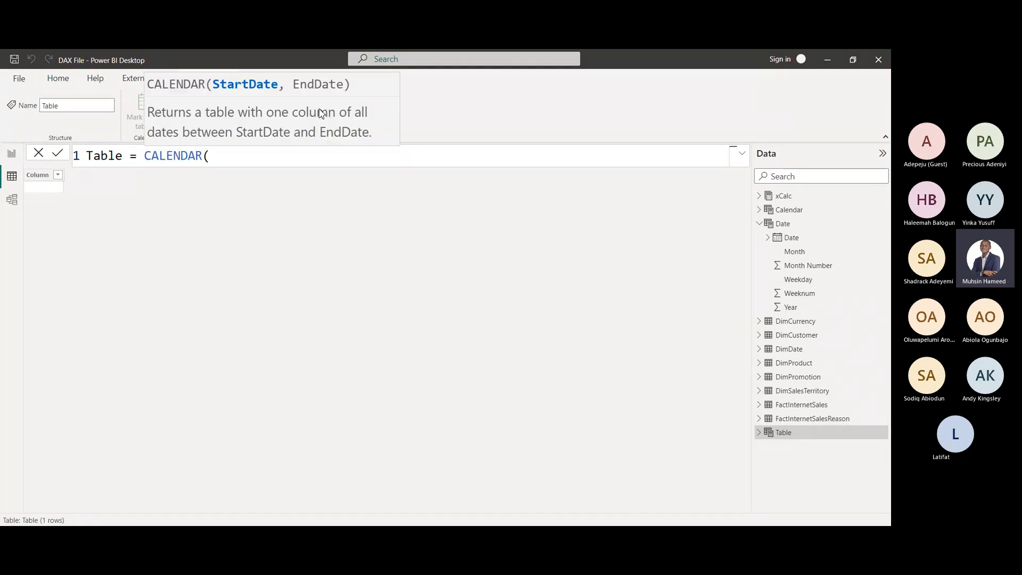
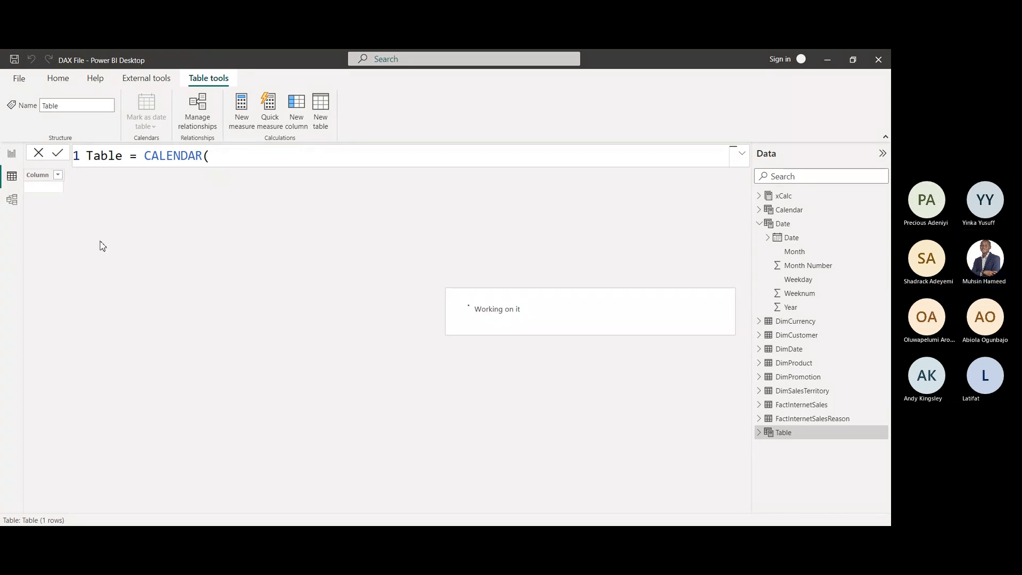
Complete the new table's CALENDAR function with start date "01-01-2022" and end date "31-07-2023", and commit the formula
left_click(216, 158)
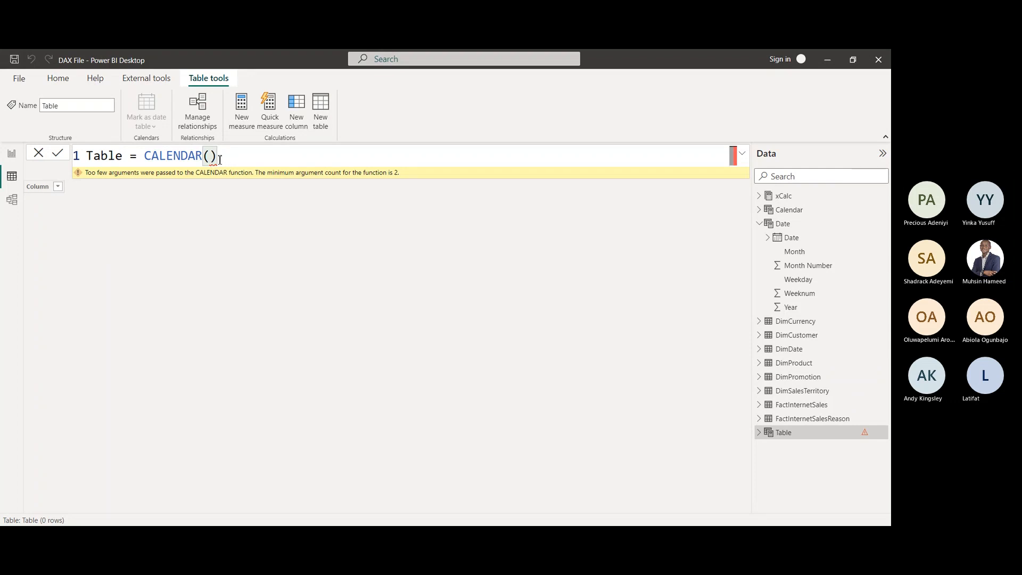
key("BackSpace")
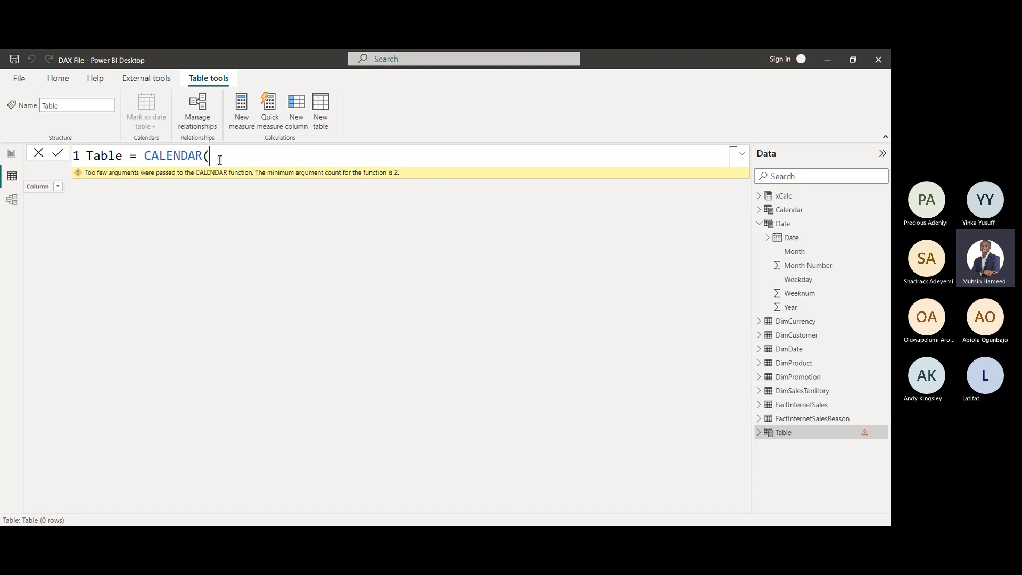
type("\"01-01-2022\", ")
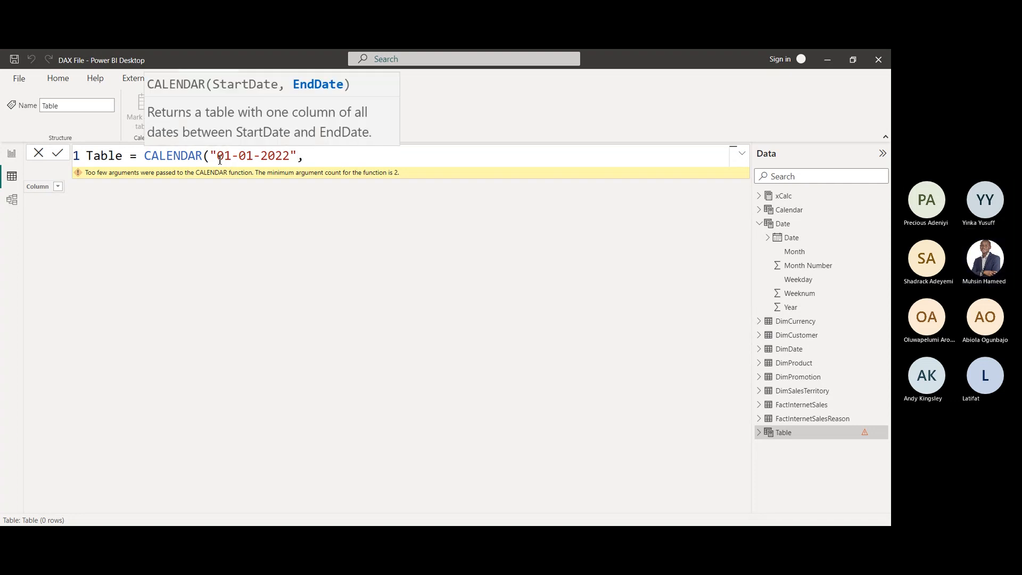
type("\"")
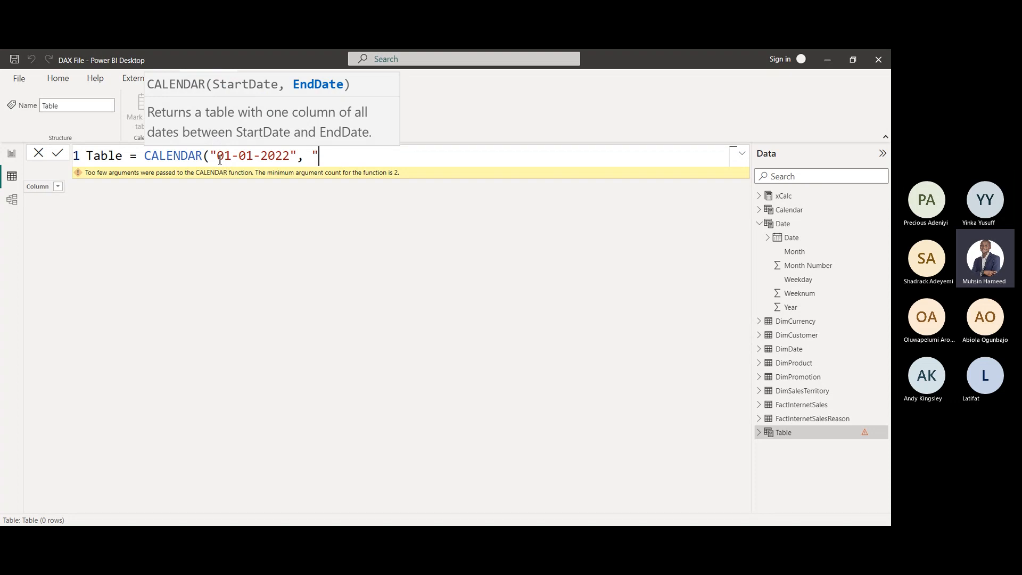
type("31-07-2023\")")
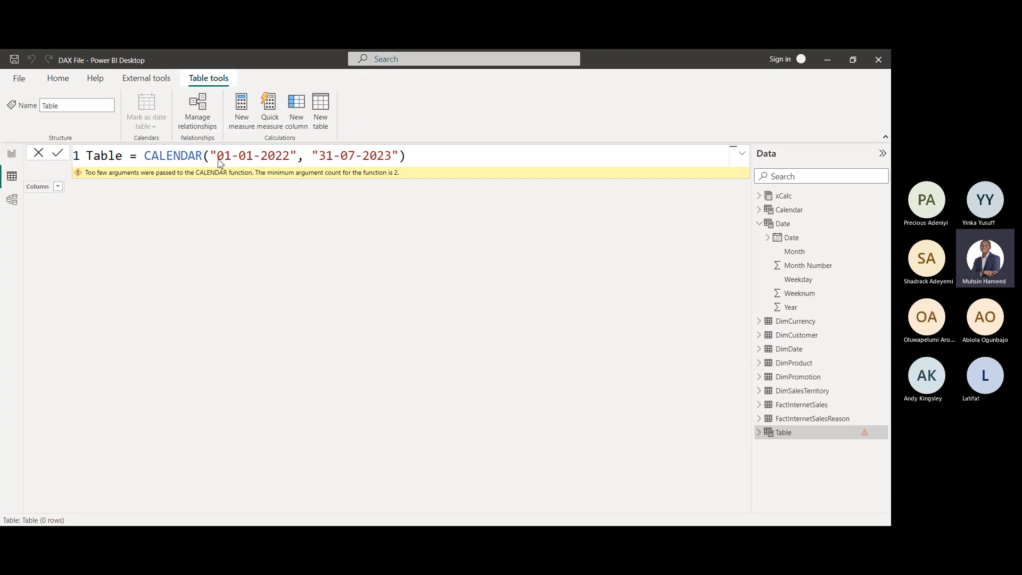
key("Return")
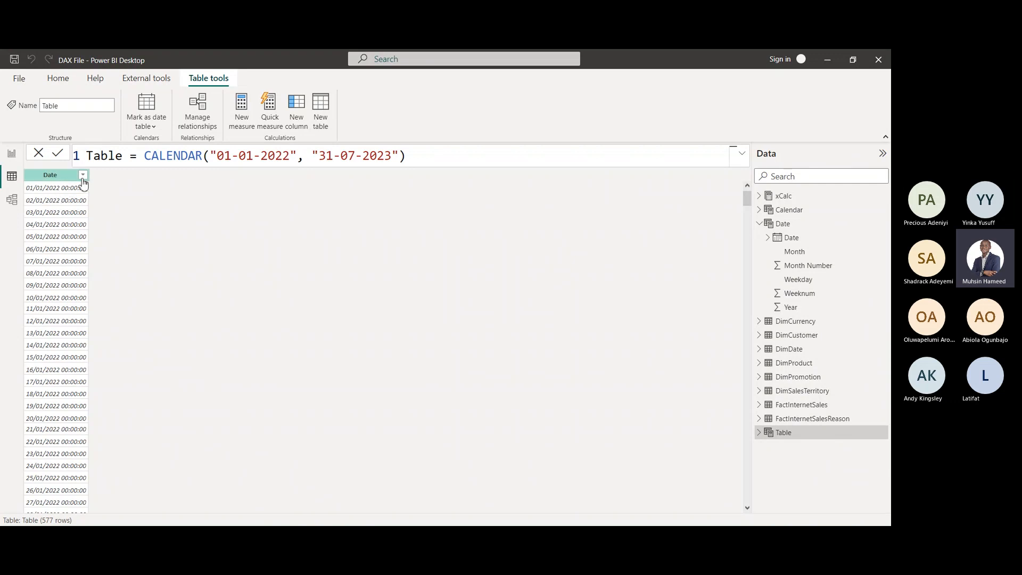
Check the first and last dates in the new table's Date filter list without filtering, and browse its rows
left_click(83, 175)
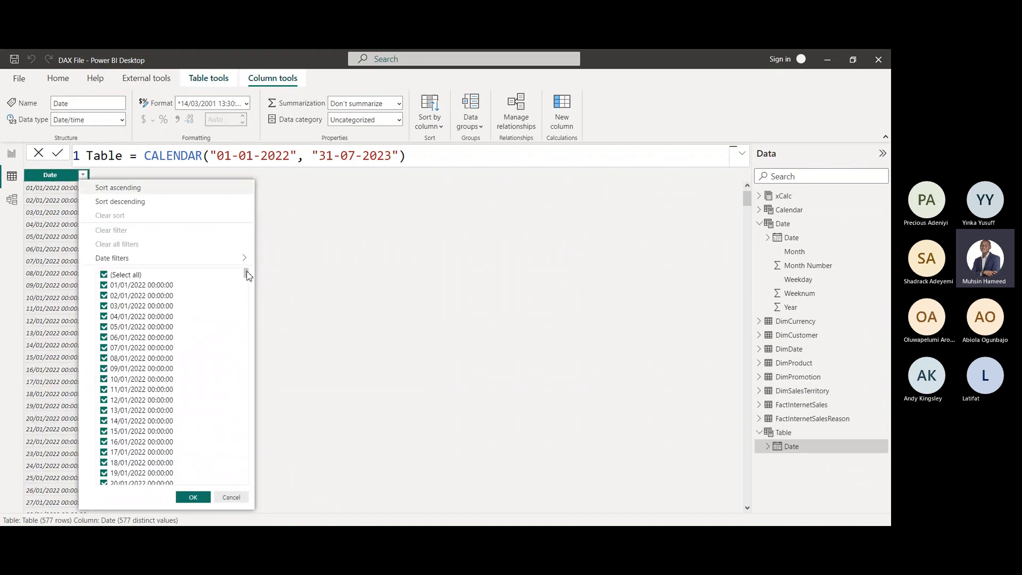
left_click_drag(248, 275, 239, 488)
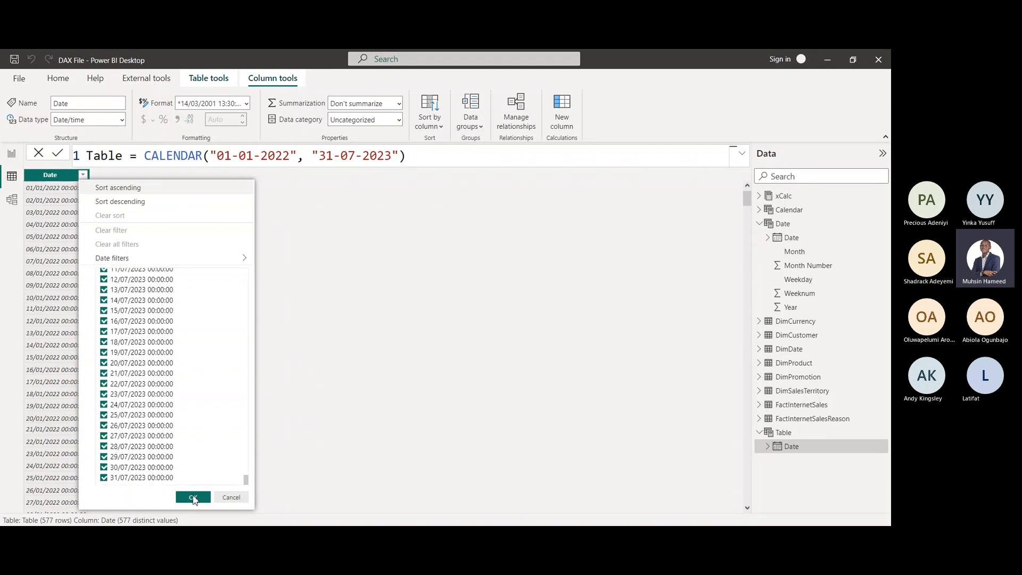
left_click(231, 497)
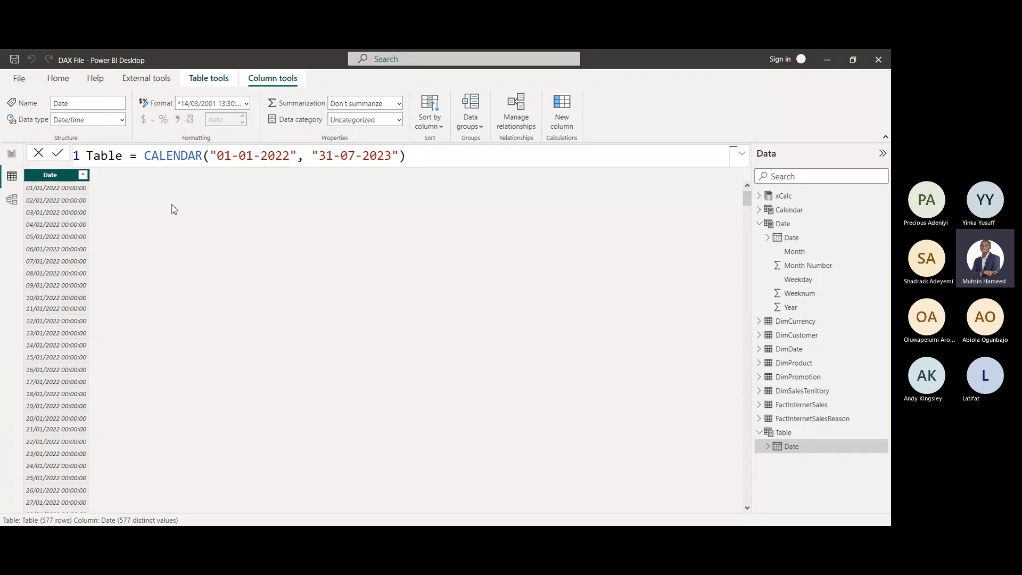
scroll(135, 254, "down", 3)
scroll(135, 255, "down", 15)
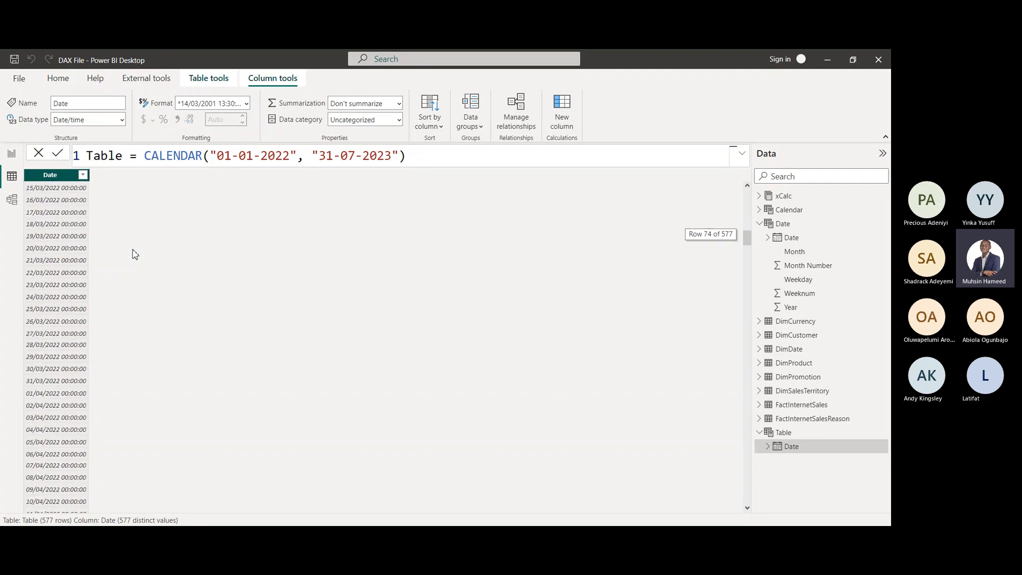
scroll(289, 178, "up", 20)
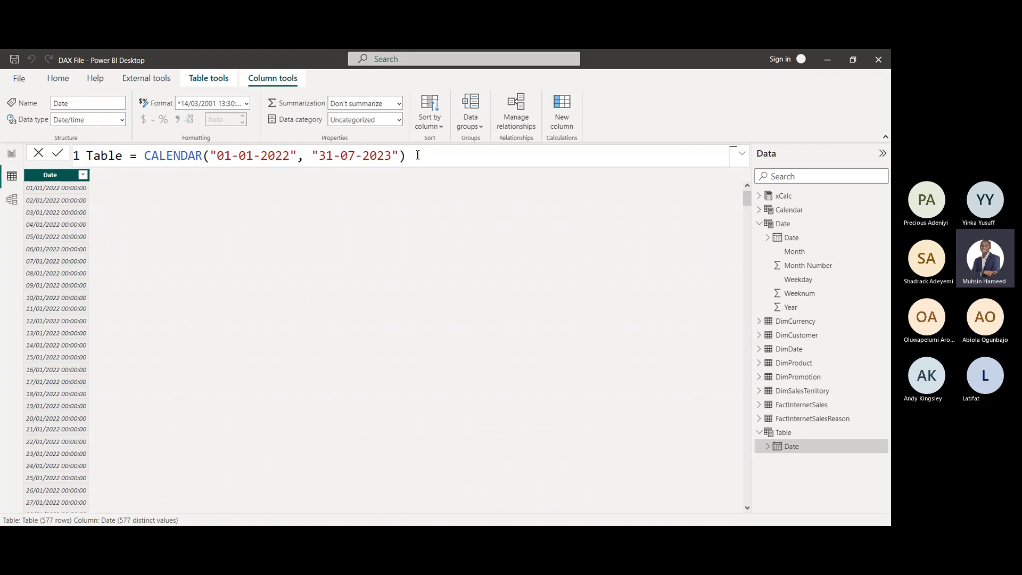
Replace the fixed dates in the new table's CALENDAR formula with MIN(FactInternetSales[OrderDate]) as the start date, followed by a comma
left_click_drag(418, 155, 212, 160)
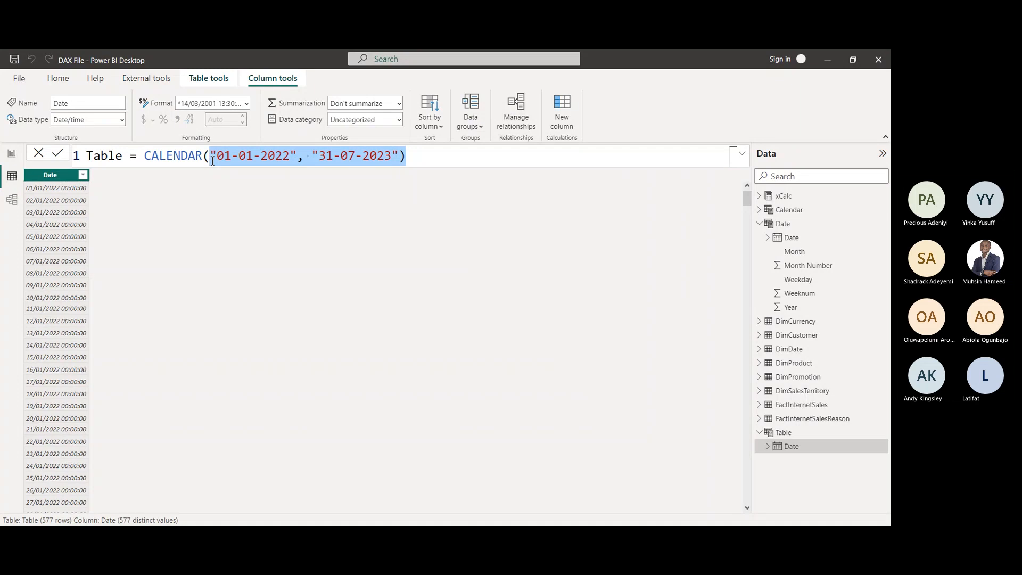
key("alt+Tab")
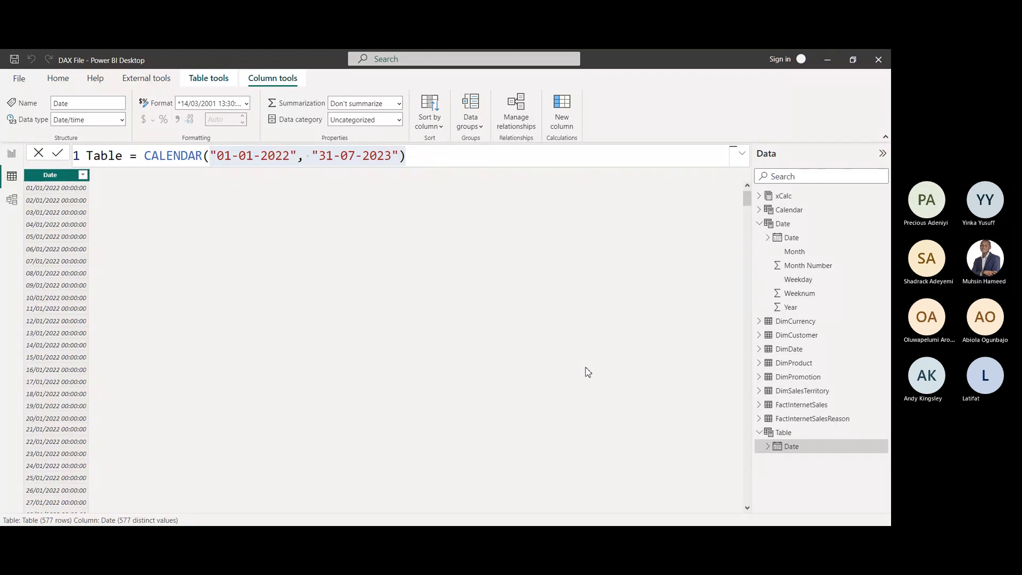
left_click(536, 315)
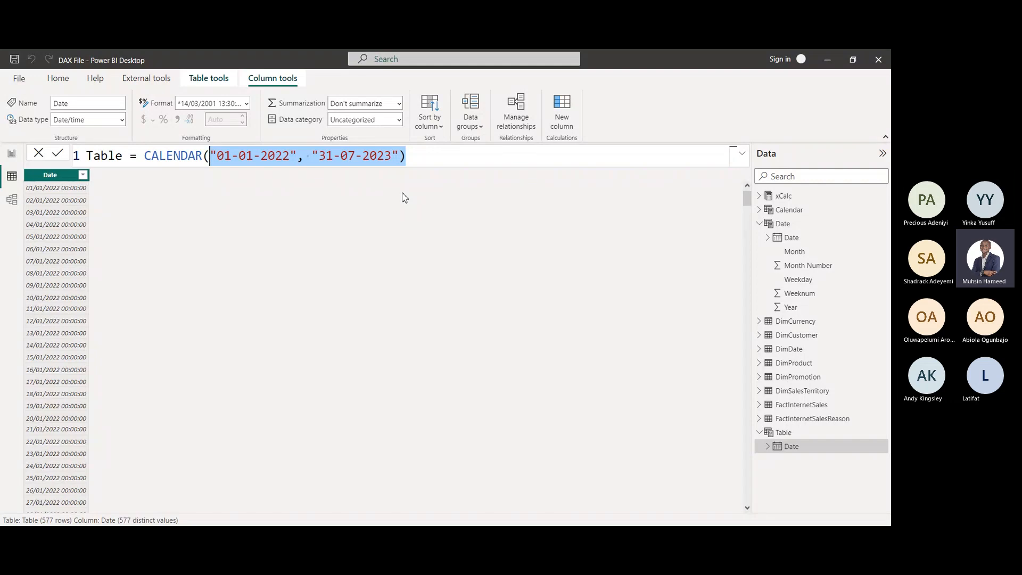
type("min")
key("Tab")
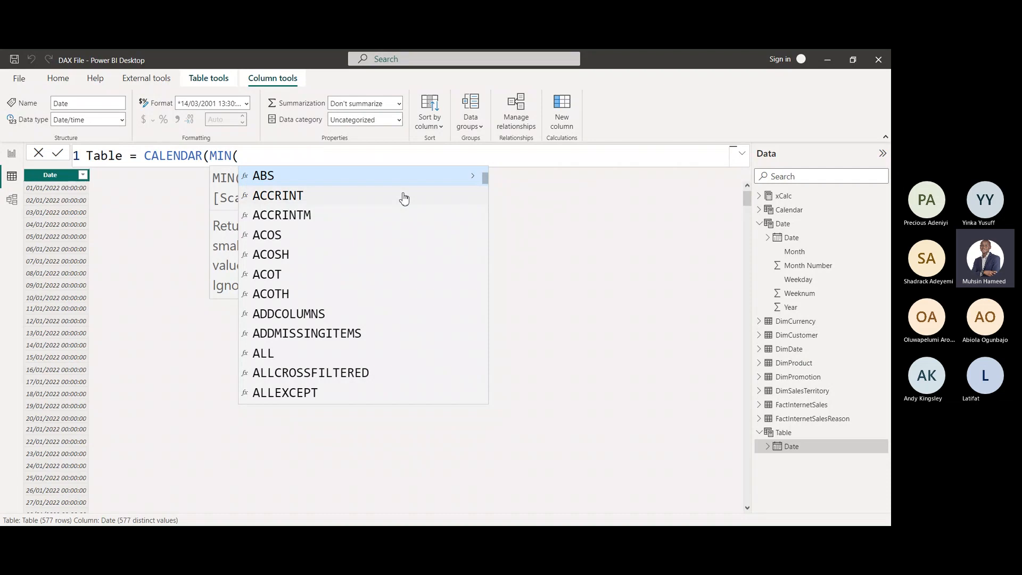
type("fact")
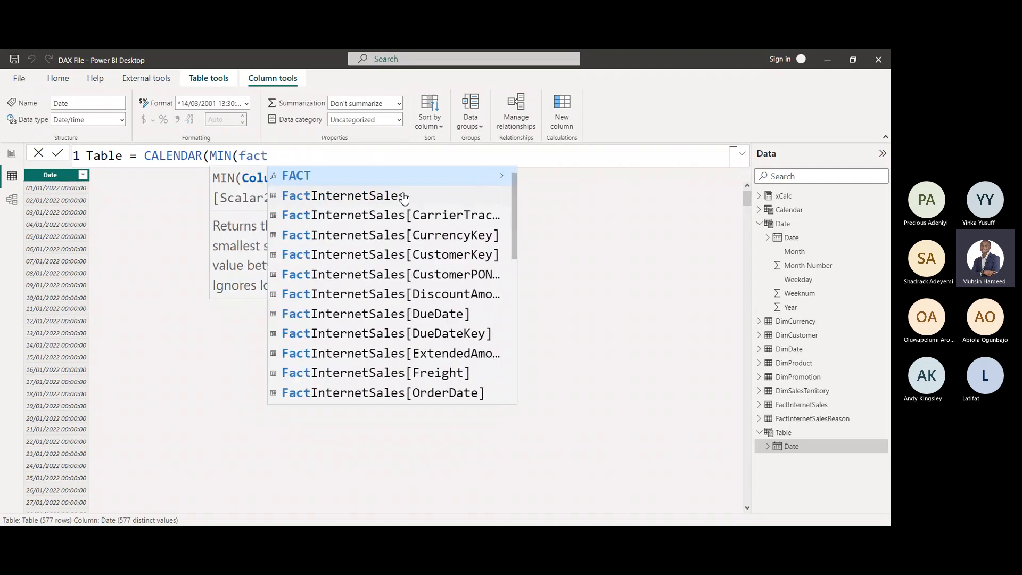
key("Down")
key("Down")
key("Down")
key("Down")
key("Down")
key("Down")
key("Down")
key("Down")
key("Down")
key("Down")
key("Down")
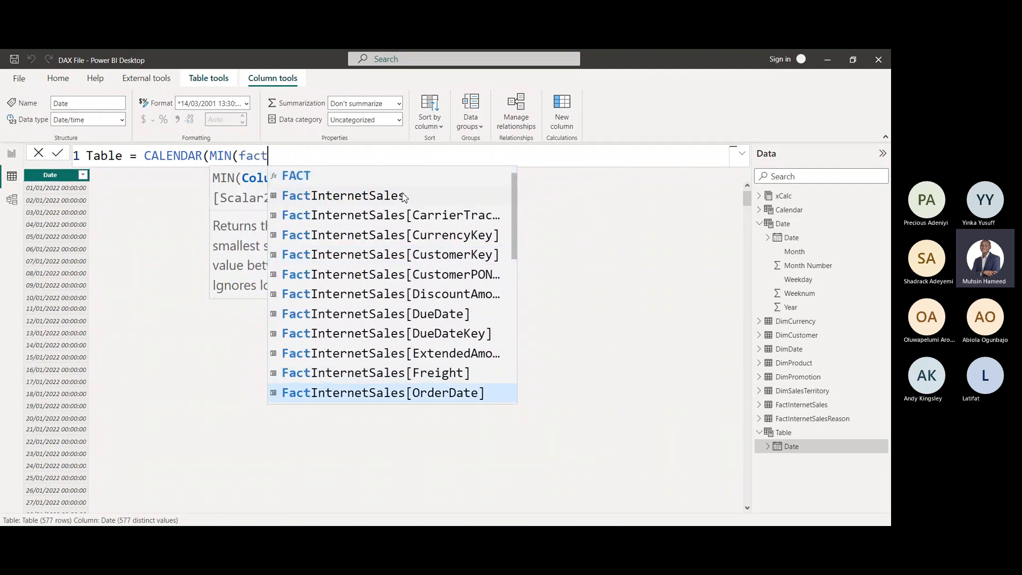
key("Tab")
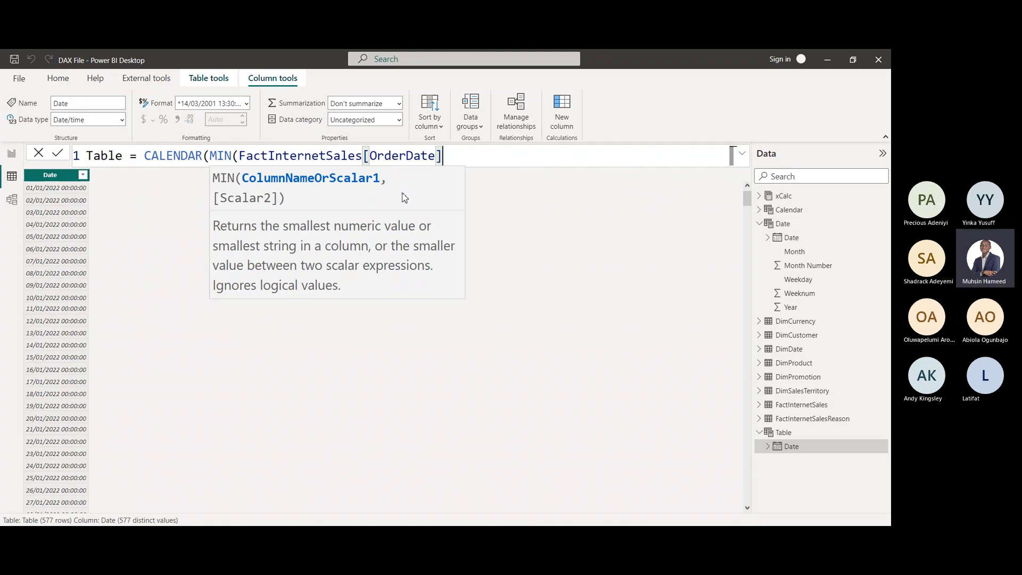
type(")")
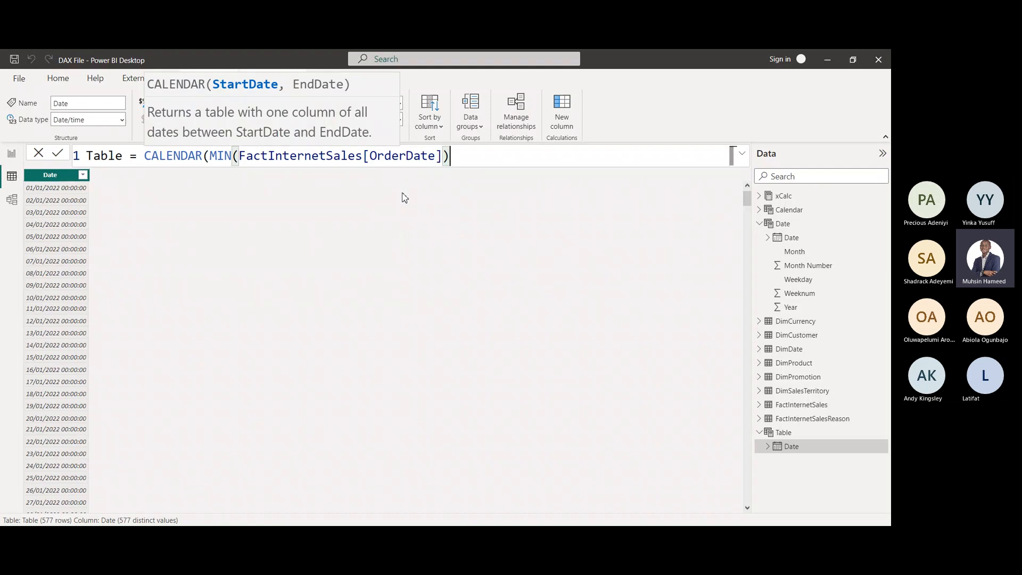
type(",")
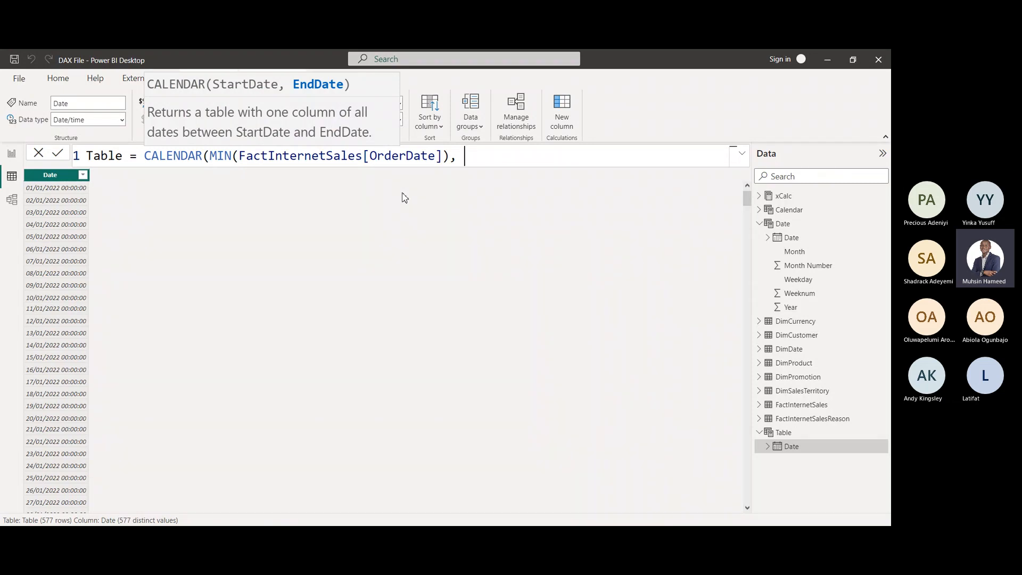
Enter MAX(FactInternetSales[OrderDate]) as the end date of the CALENDAR function
type(" max(")
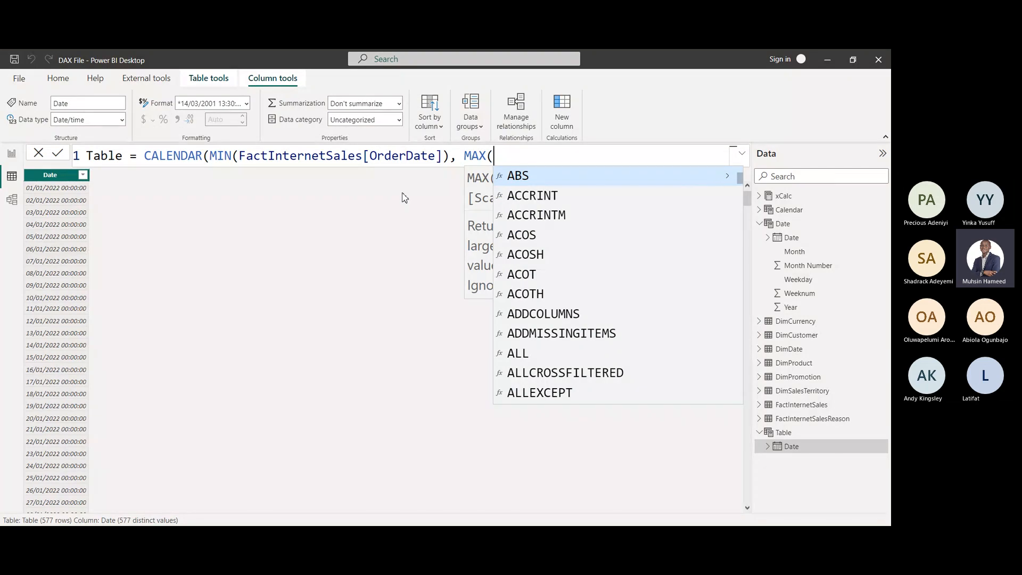
type("fact")
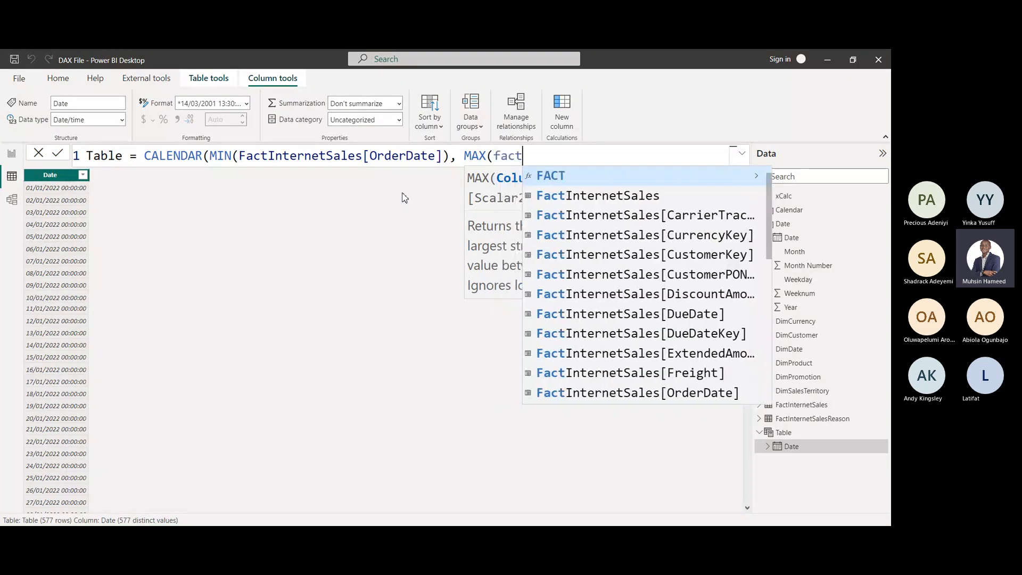
type("in")
key("Down")
key("Down")
key("Down")
key("Down")
key("Down")
key("Down")
key("Down")
key("Down")
key("Down")
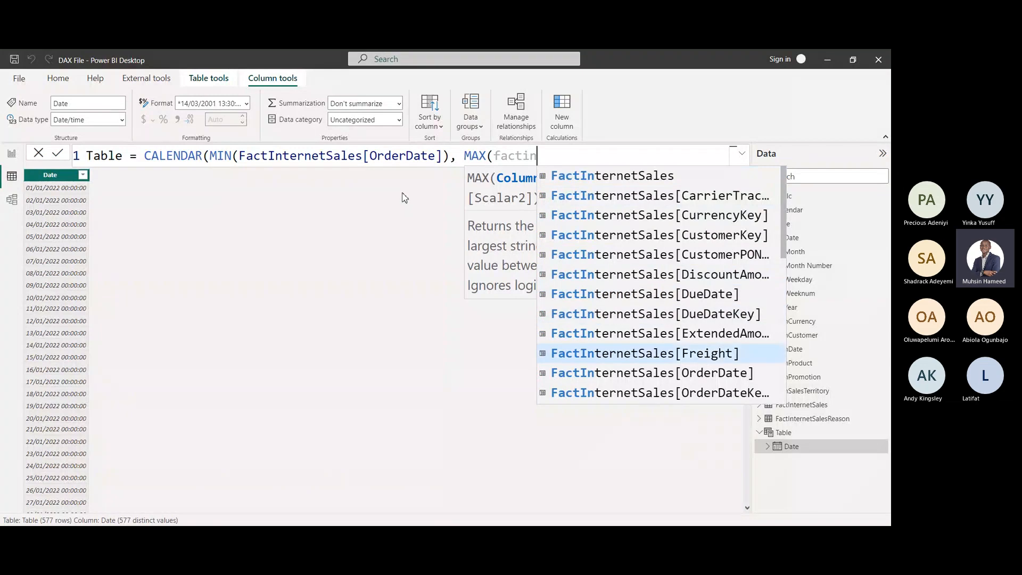
key("Down")
key("Tab")
type(")")
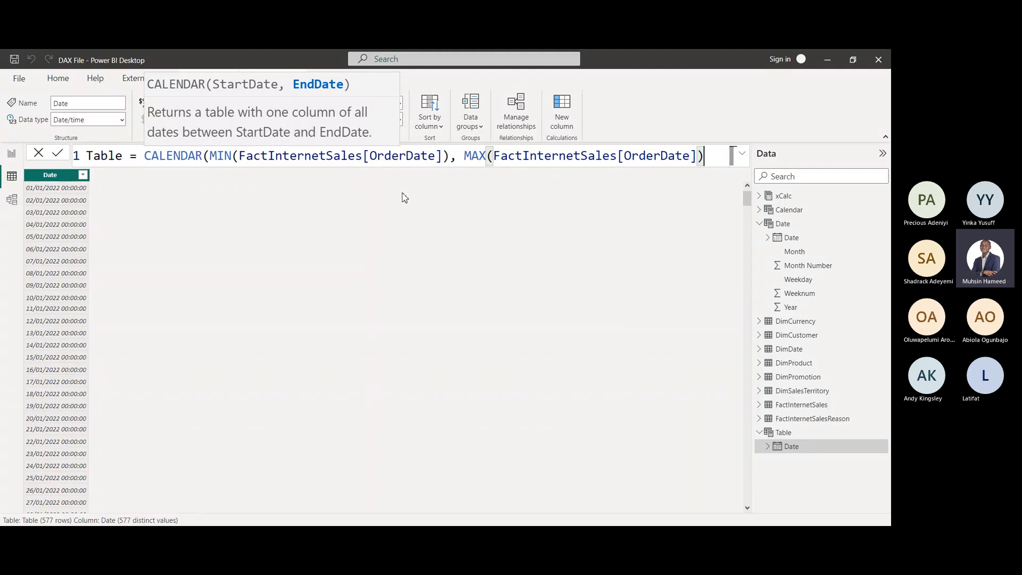
Close and commit the CALENDAR formula, and sort the table's Date column in descending order
type(")")
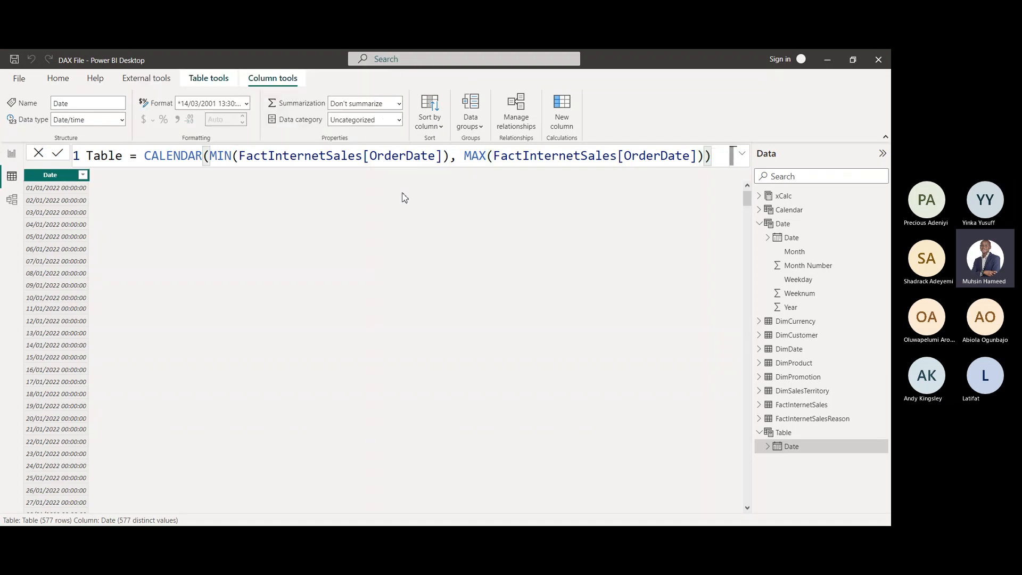
key("Return")
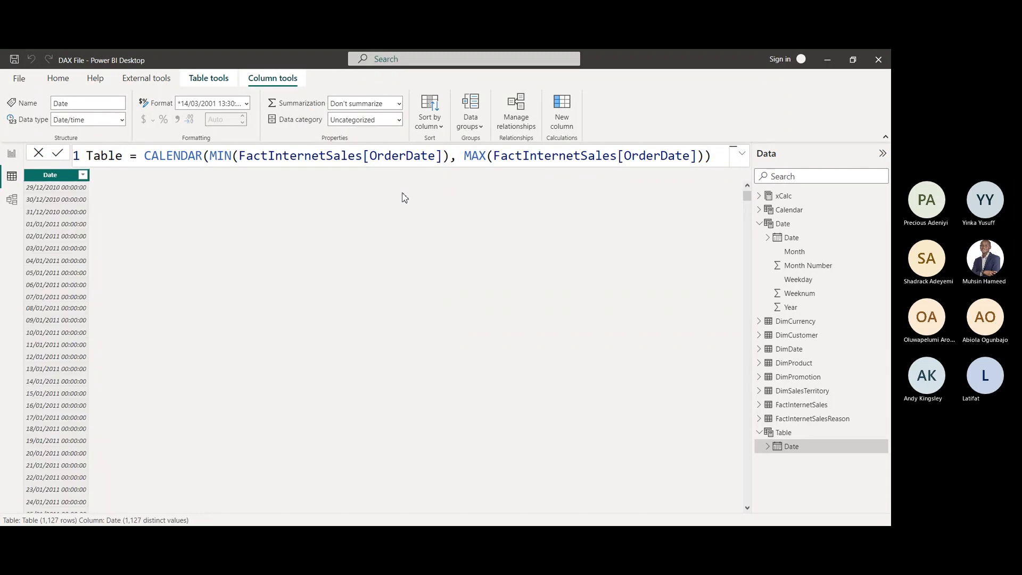
left_click(85, 175)
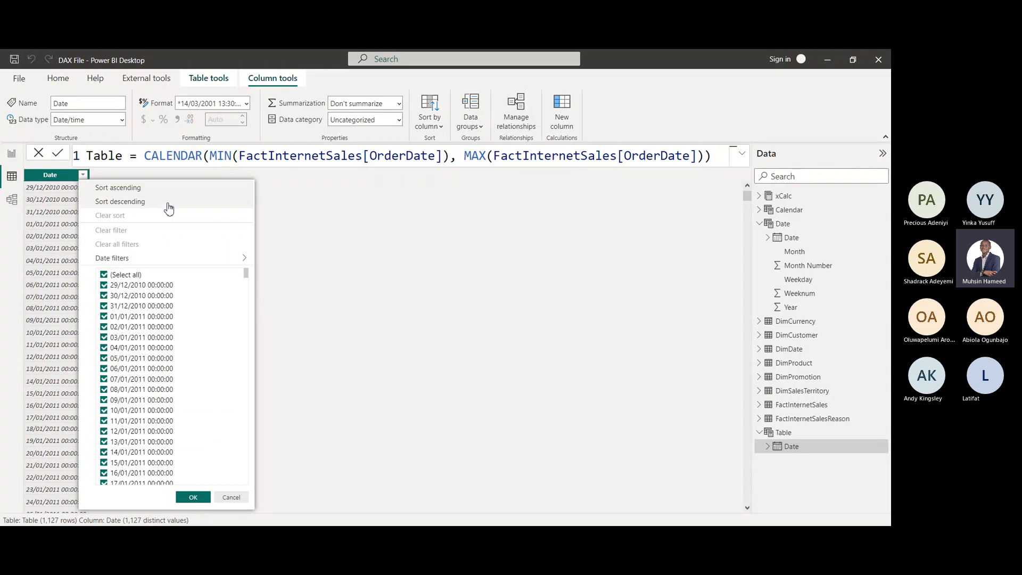
left_click(120, 201)
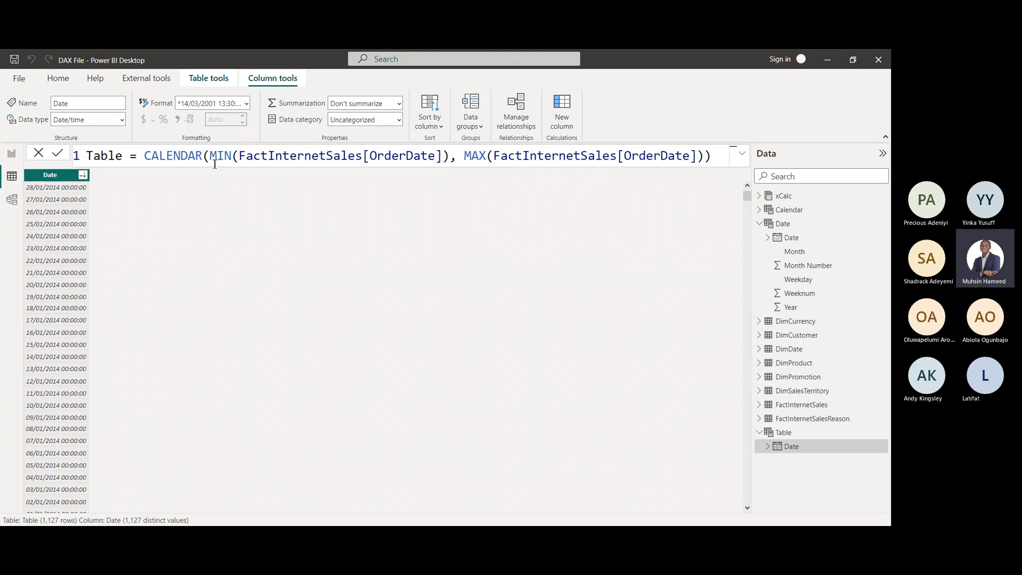
Wrap the MIN(FactInternetSales[OrderDate]) start date in a YEAR function
left_click(211, 157)
type("y")
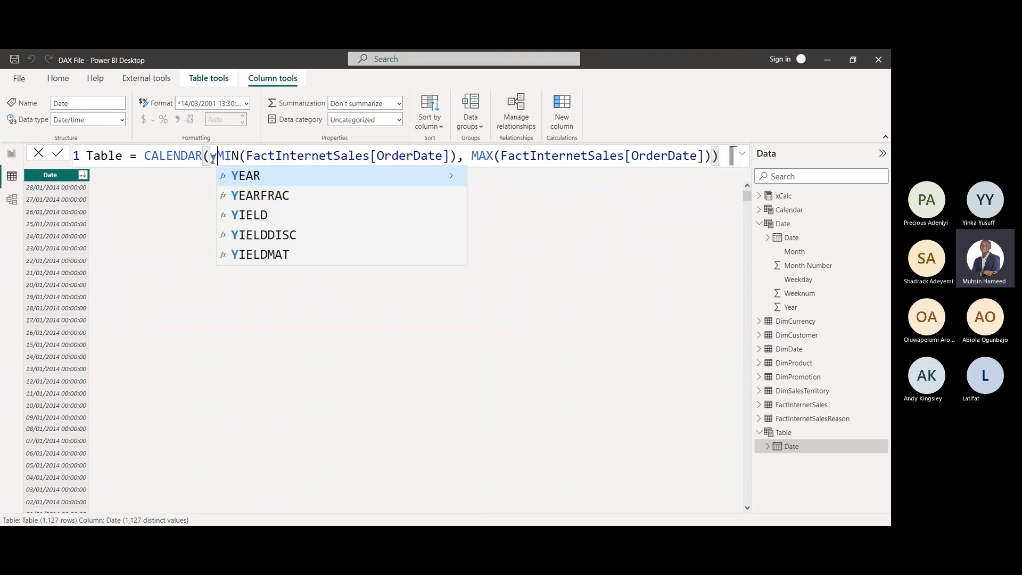
type("ear(")
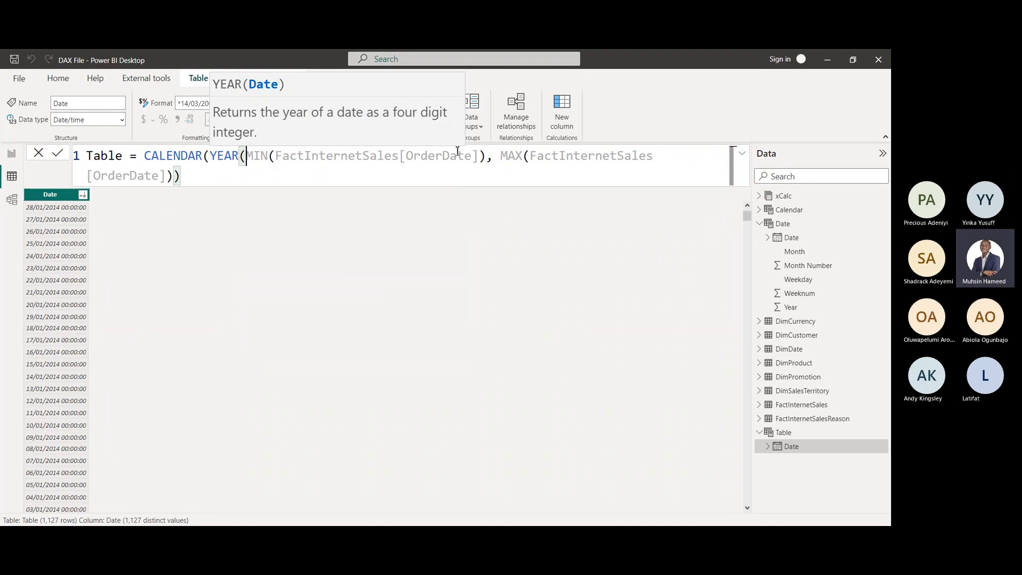
left_click(487, 156)
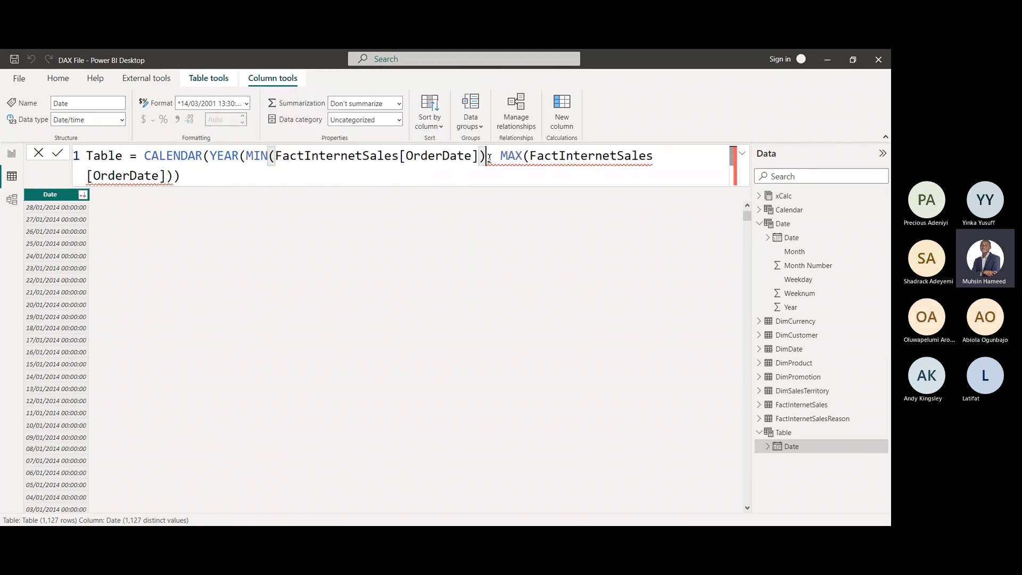
type(")")
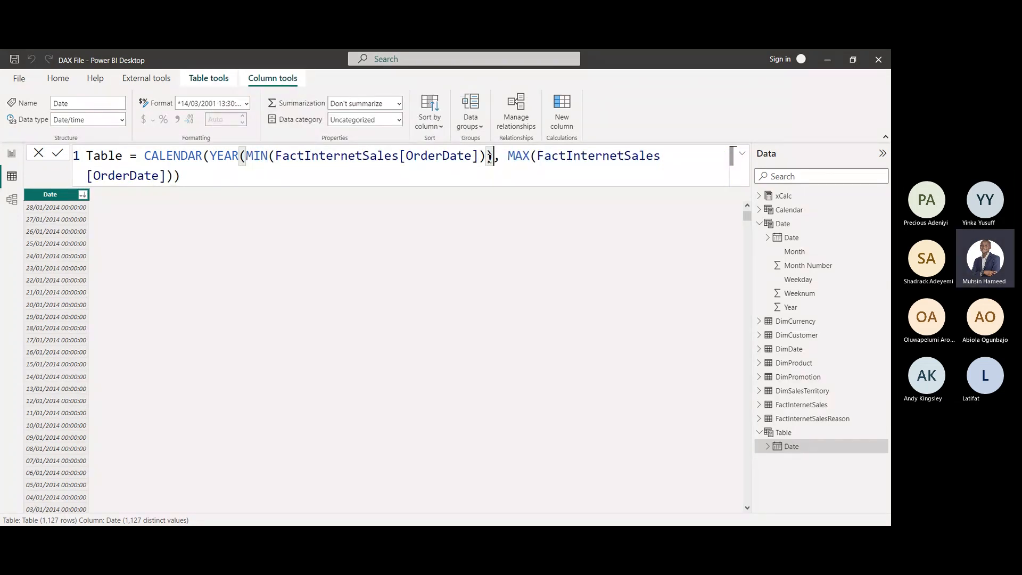
Wrap the MAX(FactInternetSales[OrderDate]) end date in a YEAR function and commit the formula
left_click(515, 160)
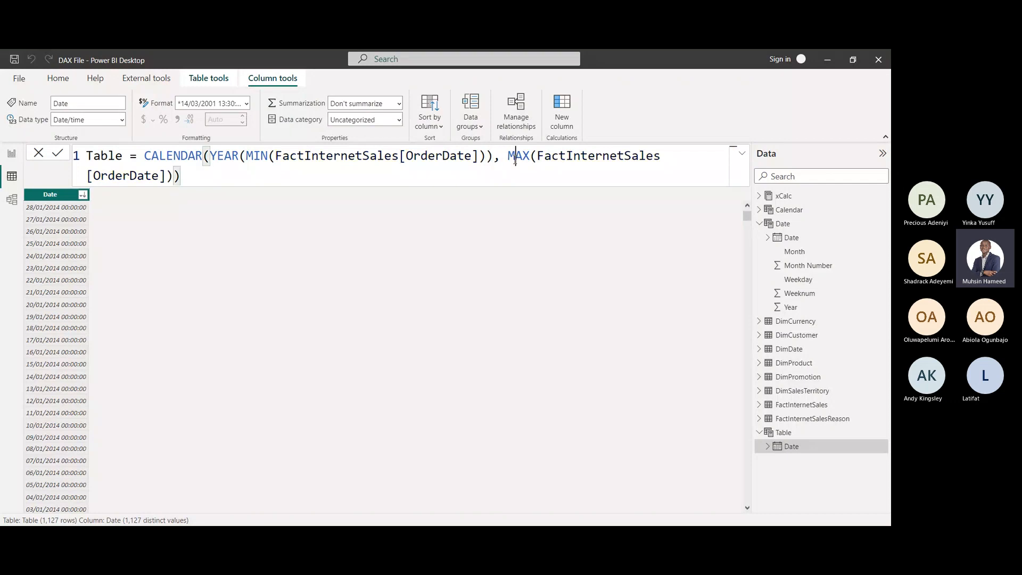
type("year")
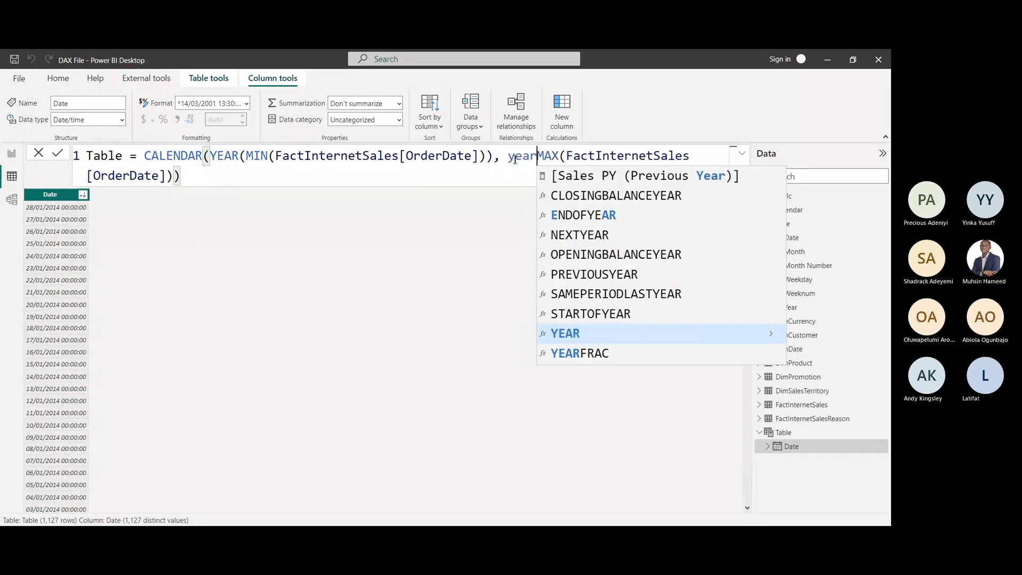
key("Tab")
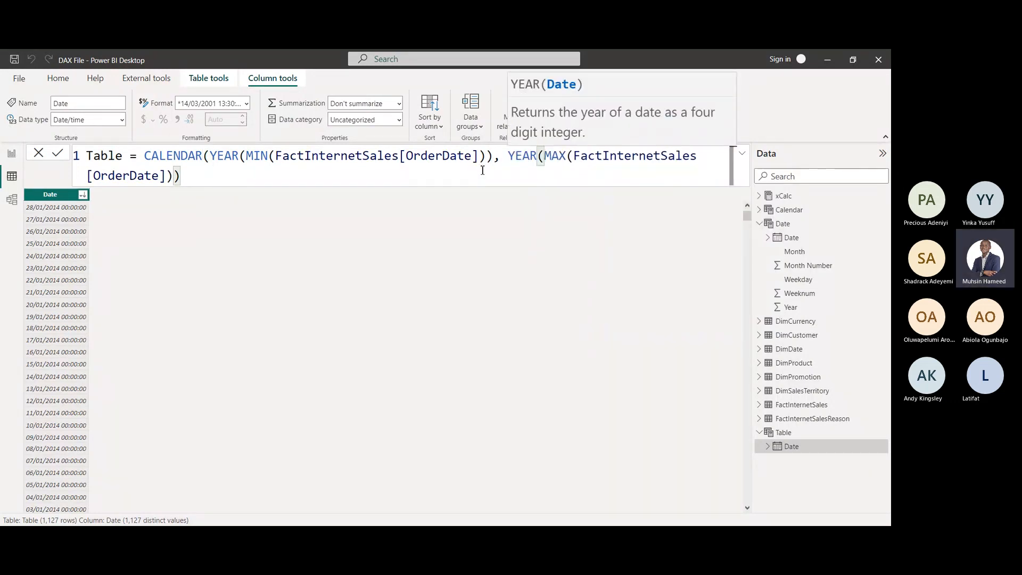
left_click(174, 176)
type(")")
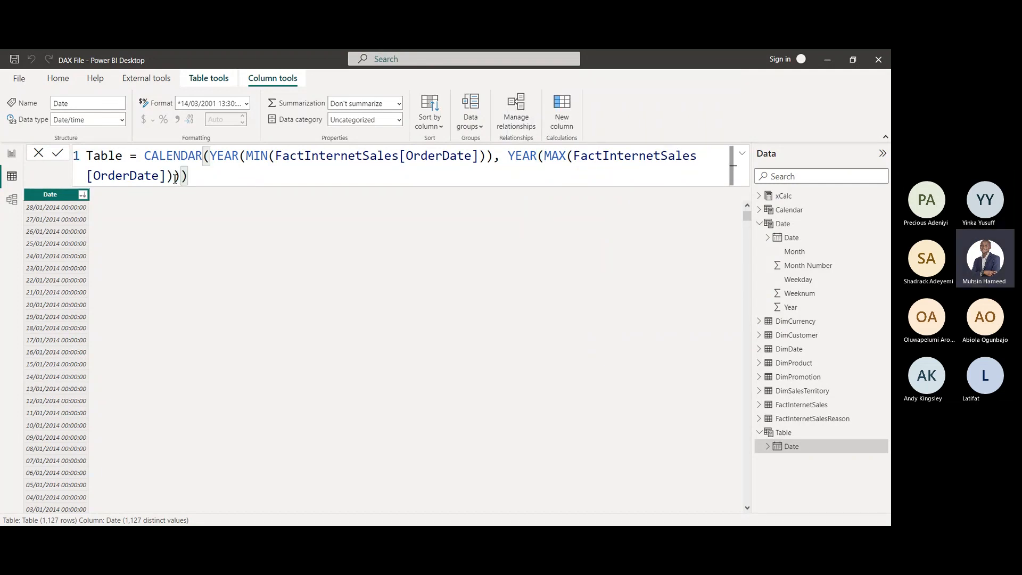
key("Return")
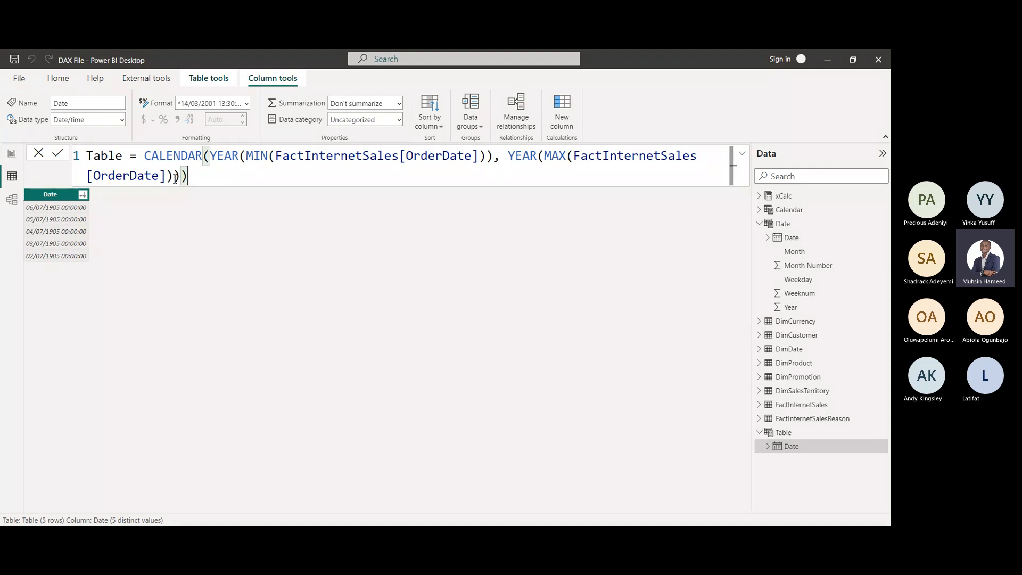
Open a DATE function around the start date's YEAR expression and add a comma after it for the month argument
left_click(212, 159)
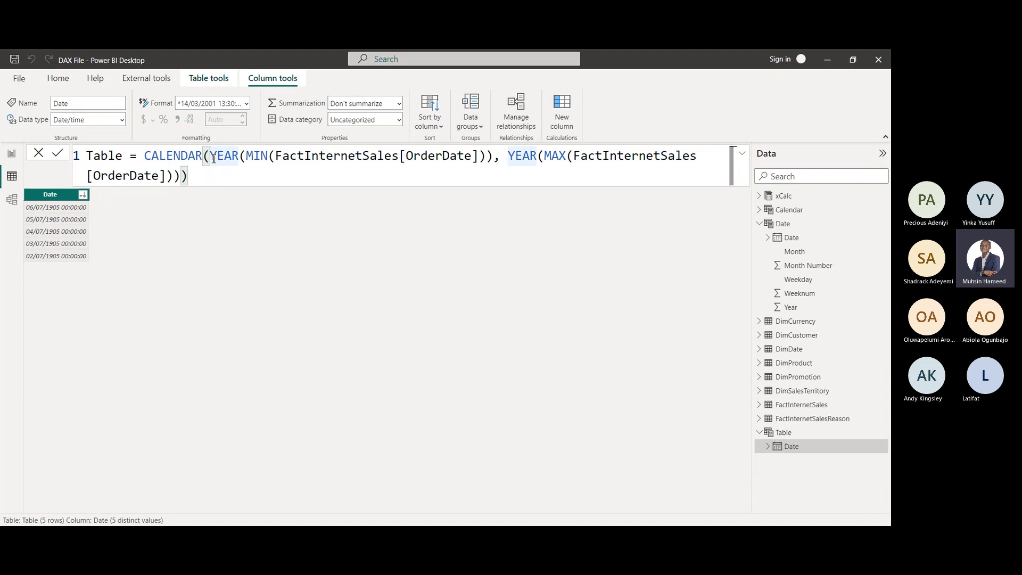
type("date")
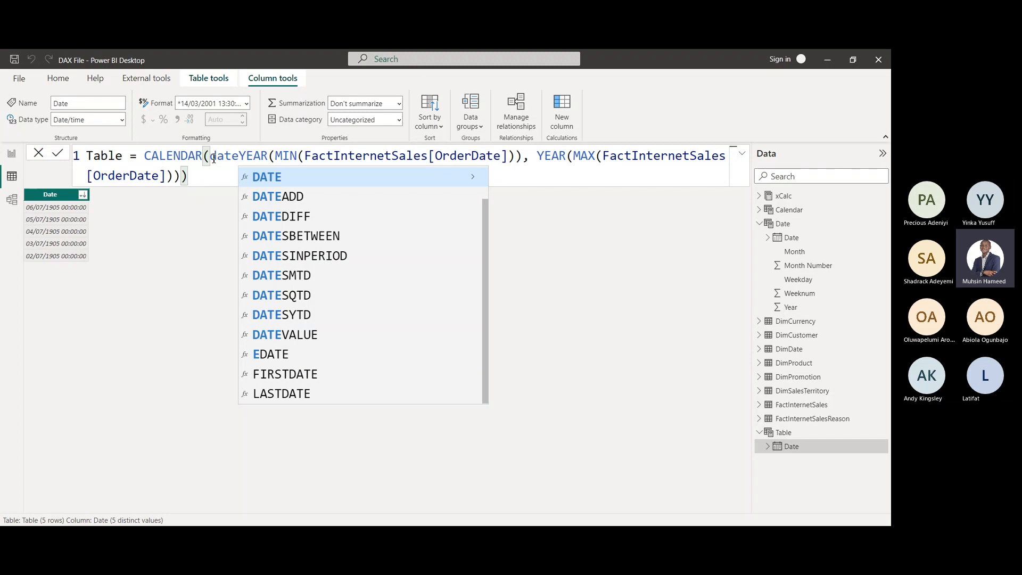
key("Tab")
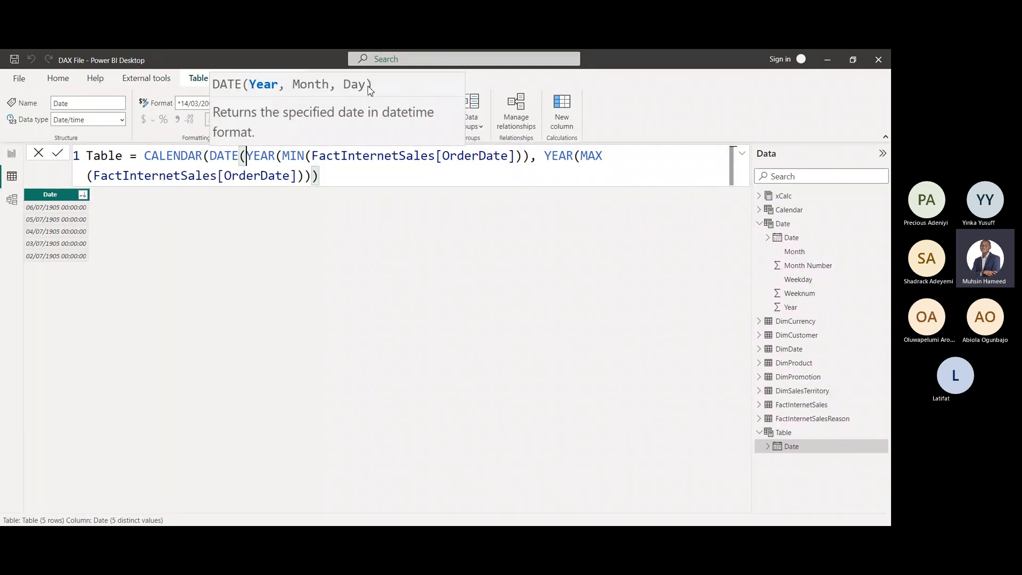
left_click(528, 163)
key("Left")
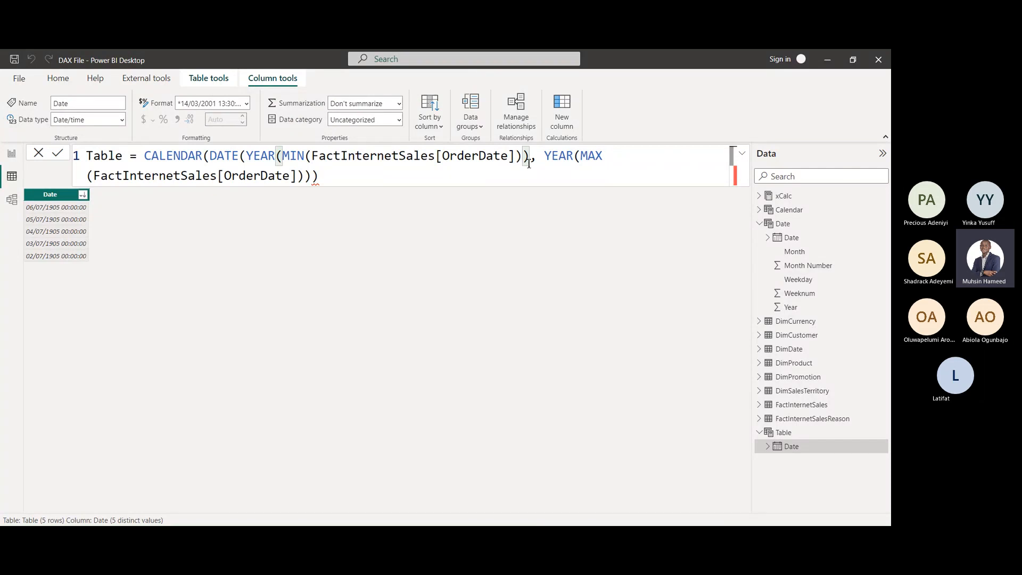
type(",")
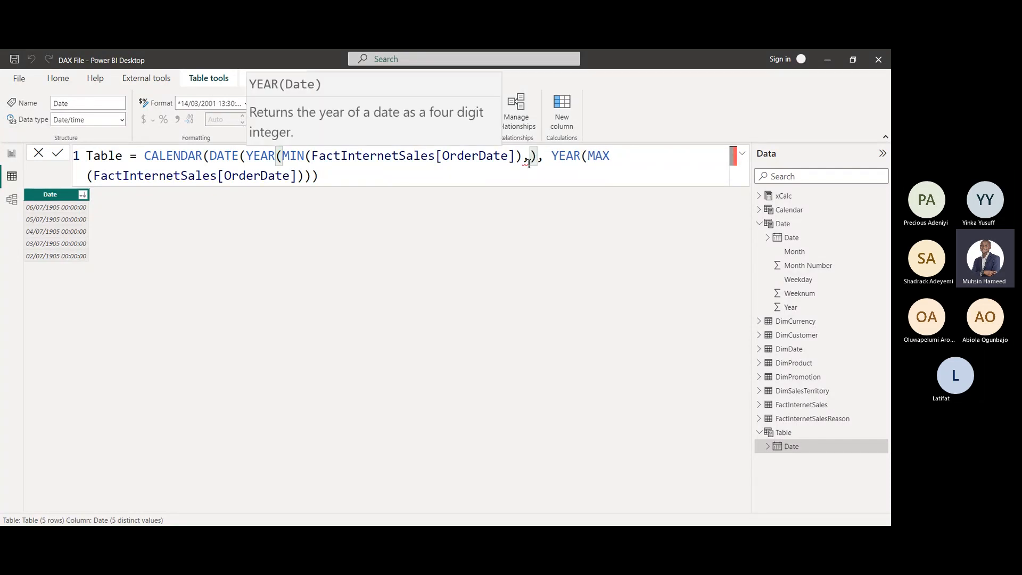
key("BackSpace")
type(",")
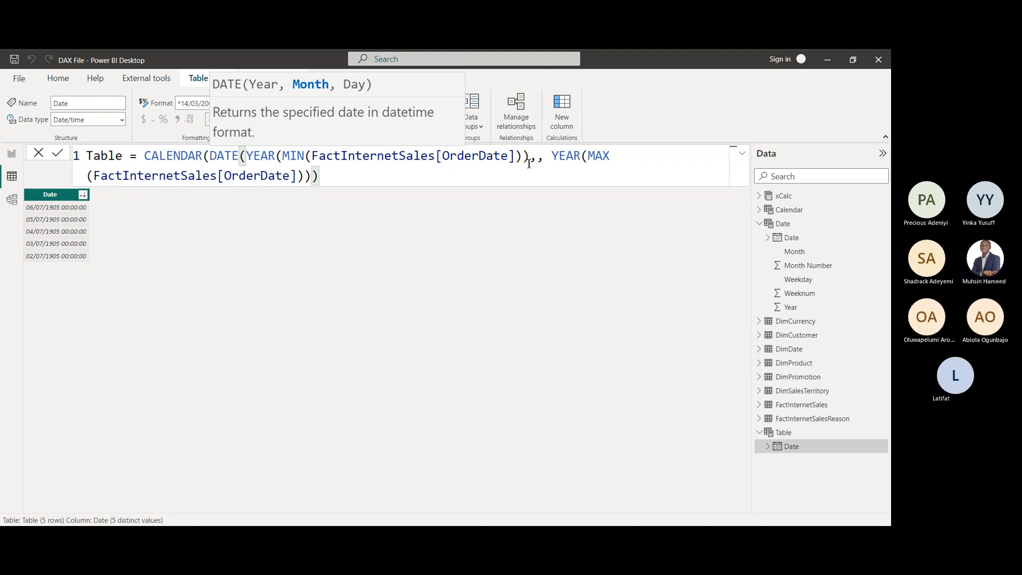
Complete the start date's DATE function with month 1 and day 1, and close its parenthesis
key("alt+Tab")
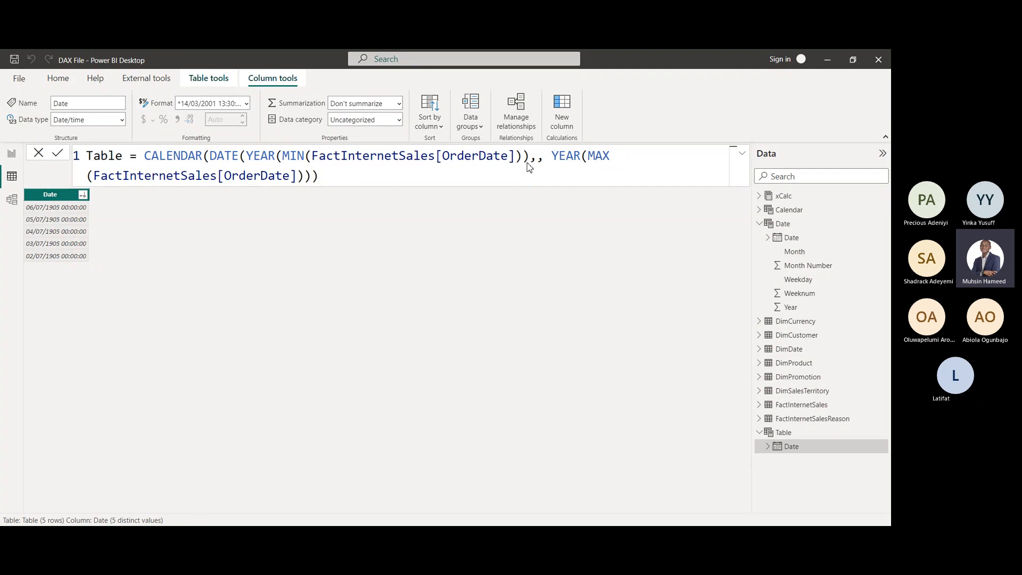
left_click(529, 164)
type("1")
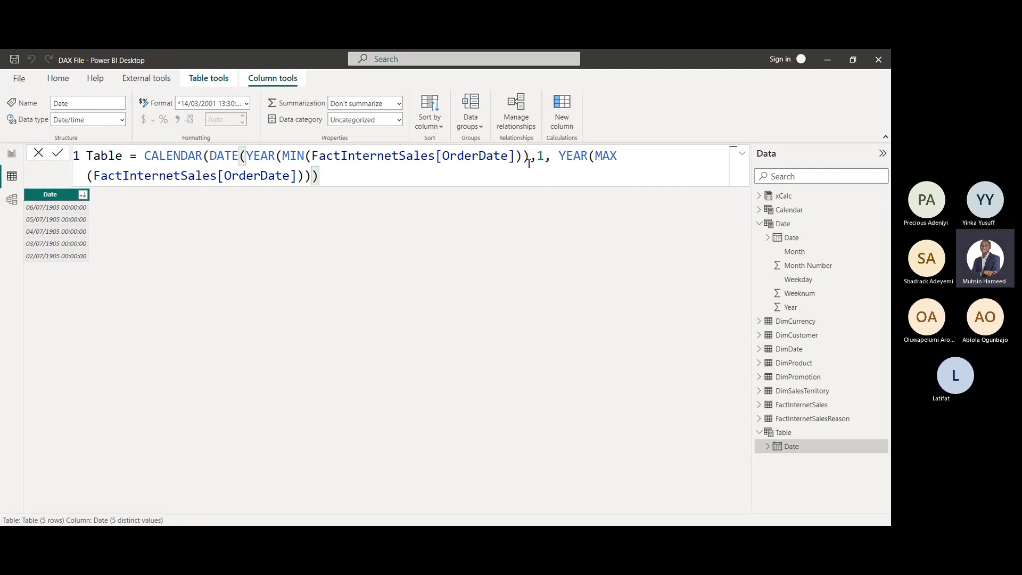
type(",")
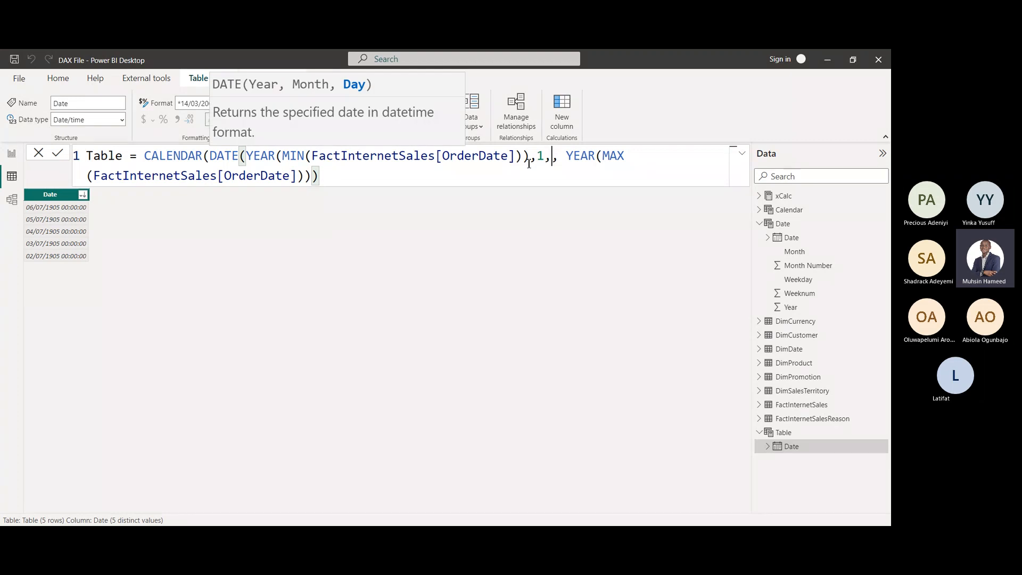
type("1")
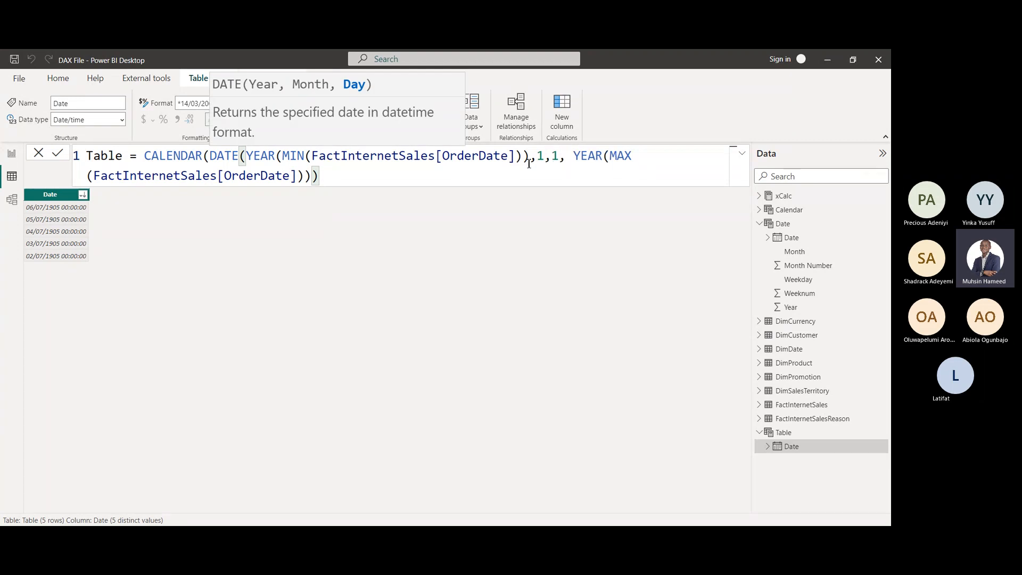
type(")")
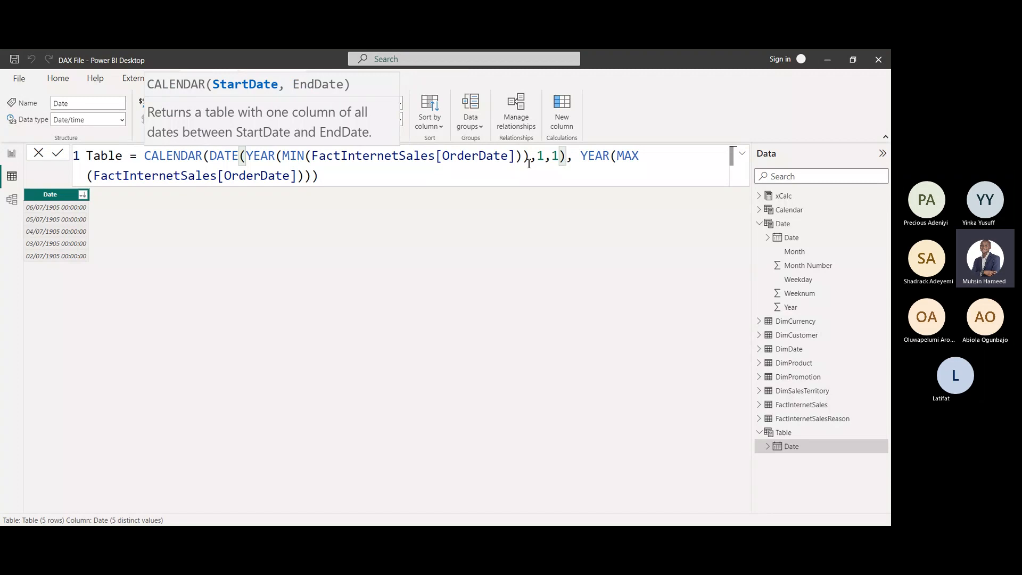
Open a DATE function around the end date's YEAR(MAX(FactInternetSales[OrderDate])) expression and add a comma after it for the month argument
left_click(581, 156)
type("DATE(")
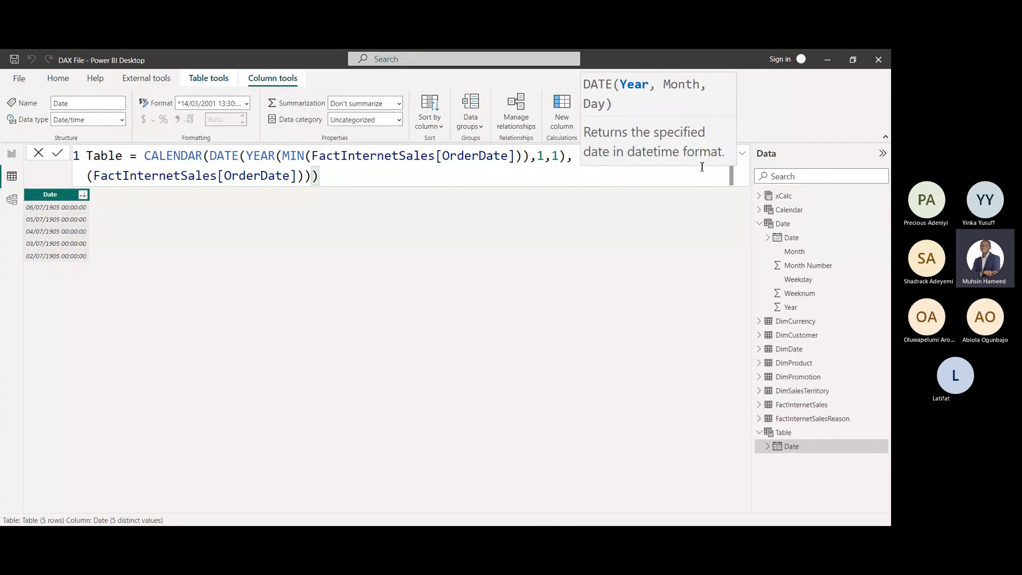
left_click(312, 177)
type(",")
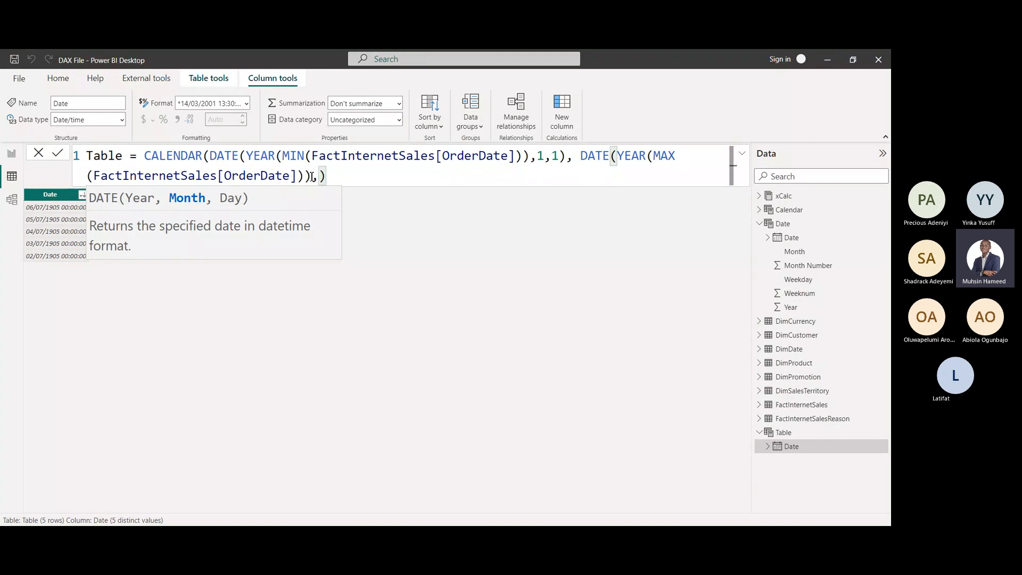
Complete the end date's DATE function with month 12 and day 31, close the CALENDAR parentheses, and commit the formula
type(" 1,")
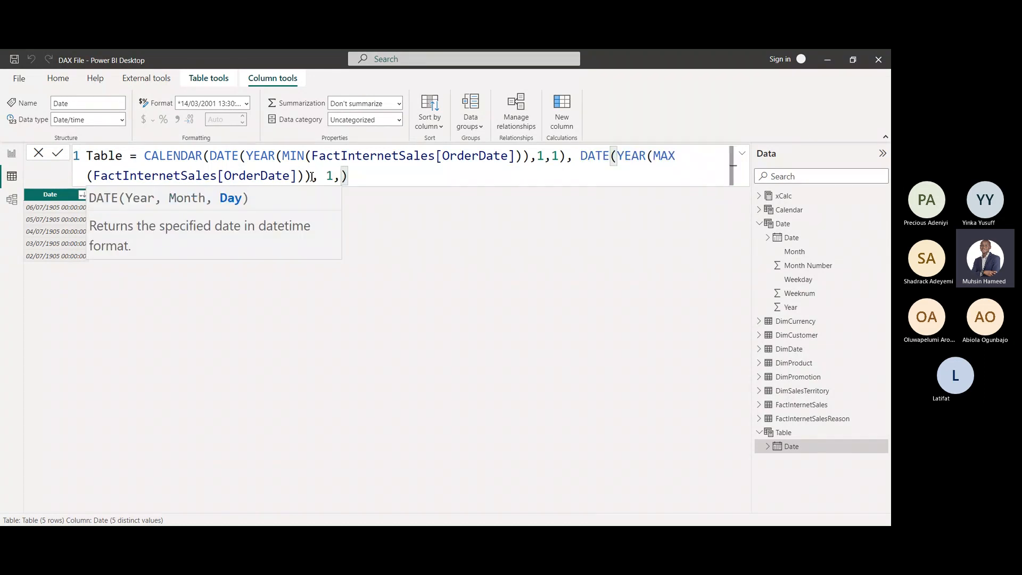
key("BackSpace")
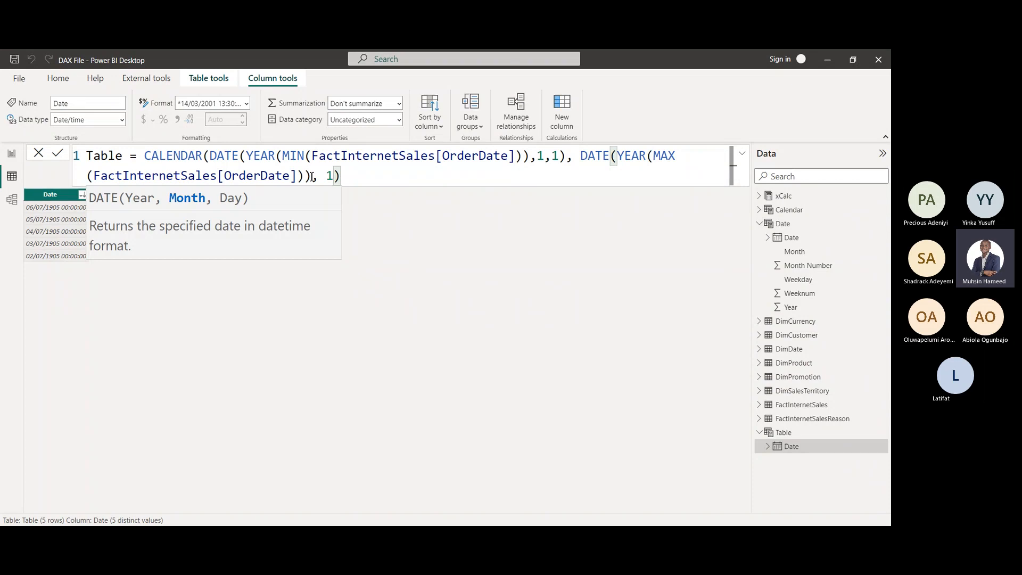
key("Return")
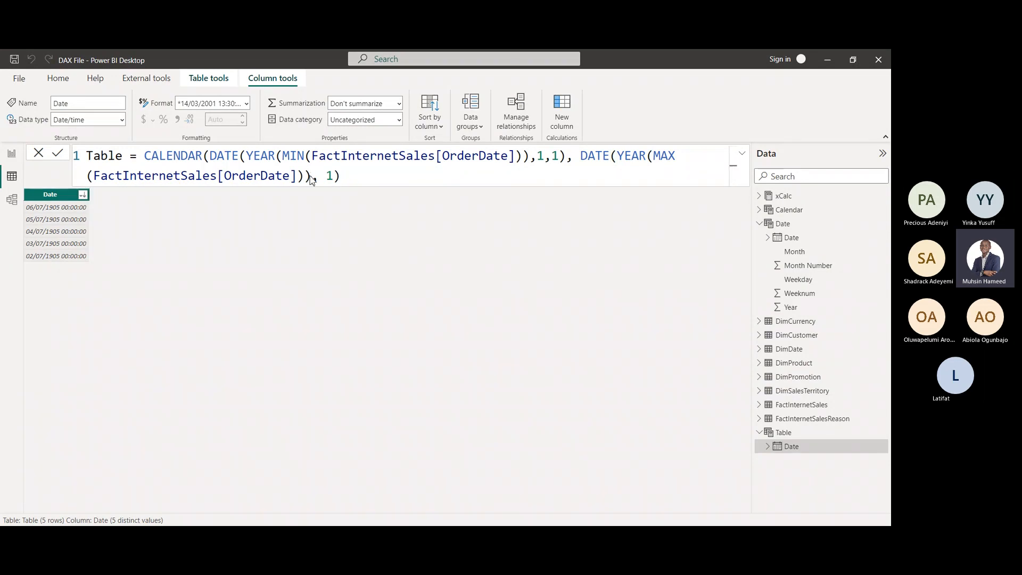
left_click(352, 420)
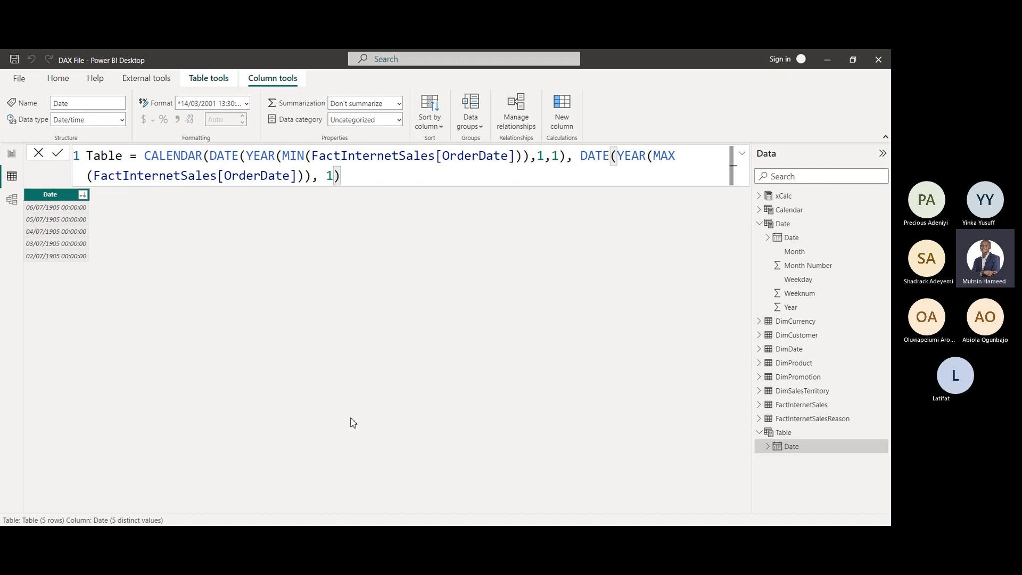
type("2, ")
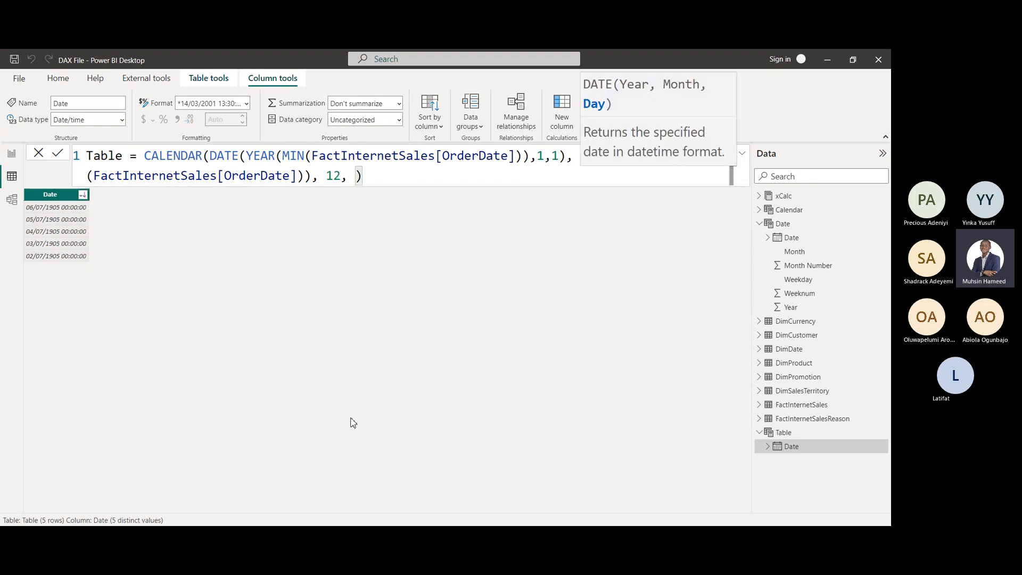
type("31")
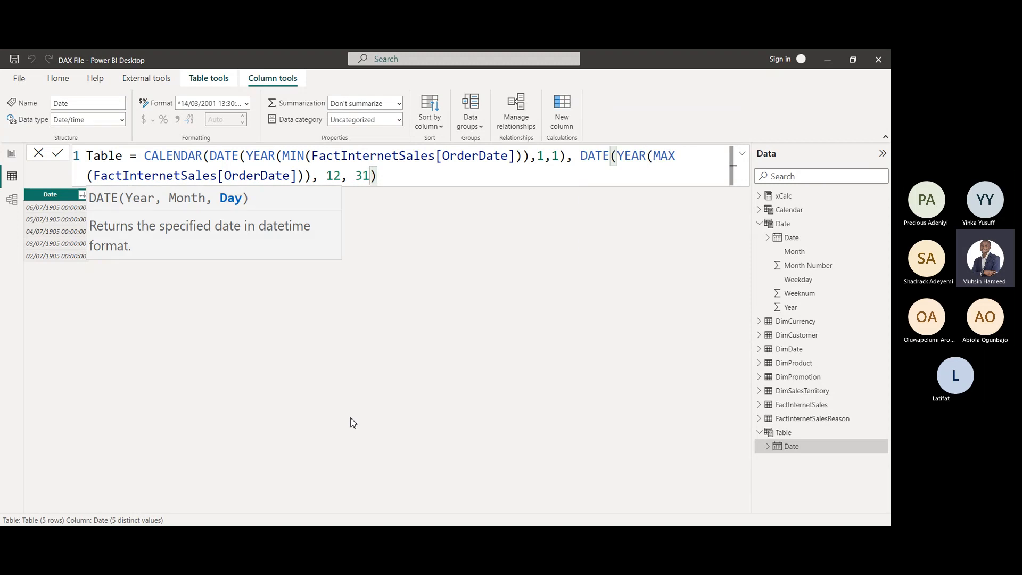
type("))")
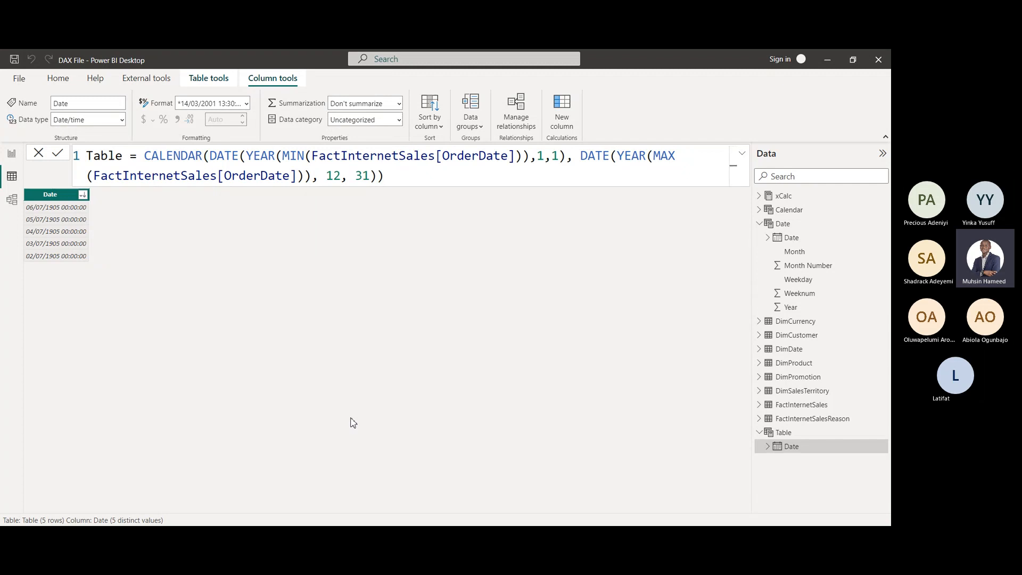
key("Return")
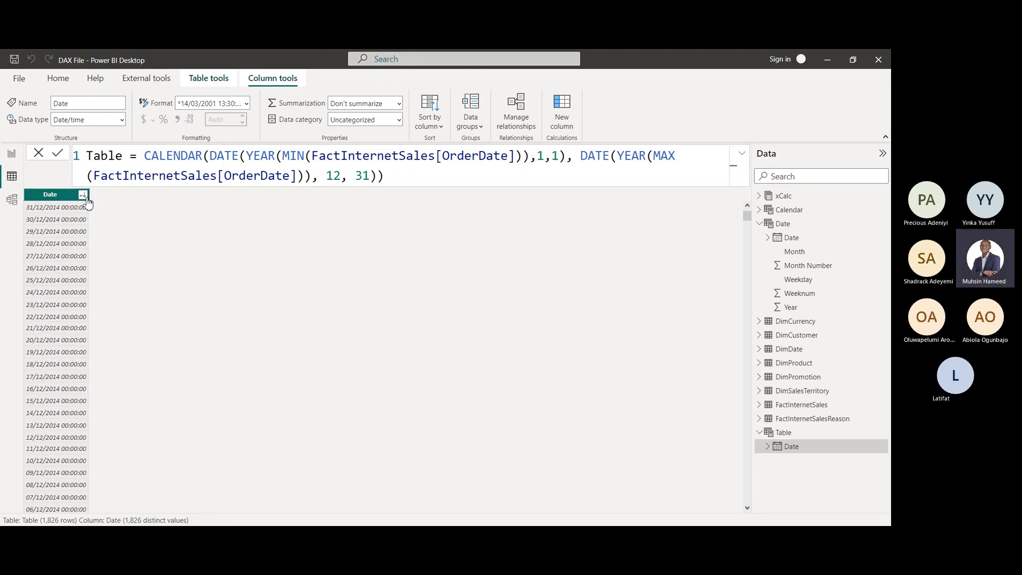
Sort the table's Date column ascending and then descending to check the first and last calendar dates
left_click(83, 195)
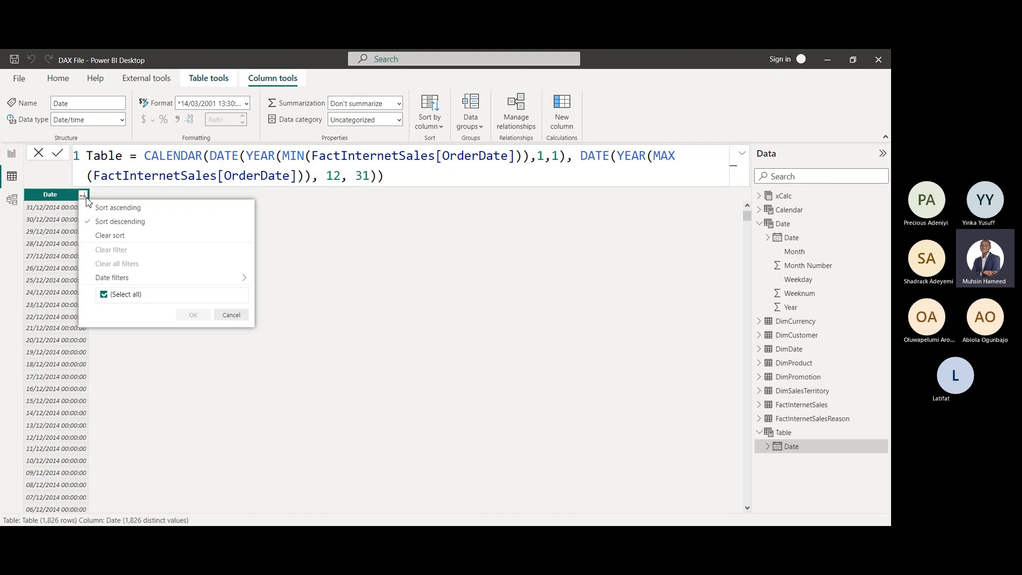
left_click(137, 208)
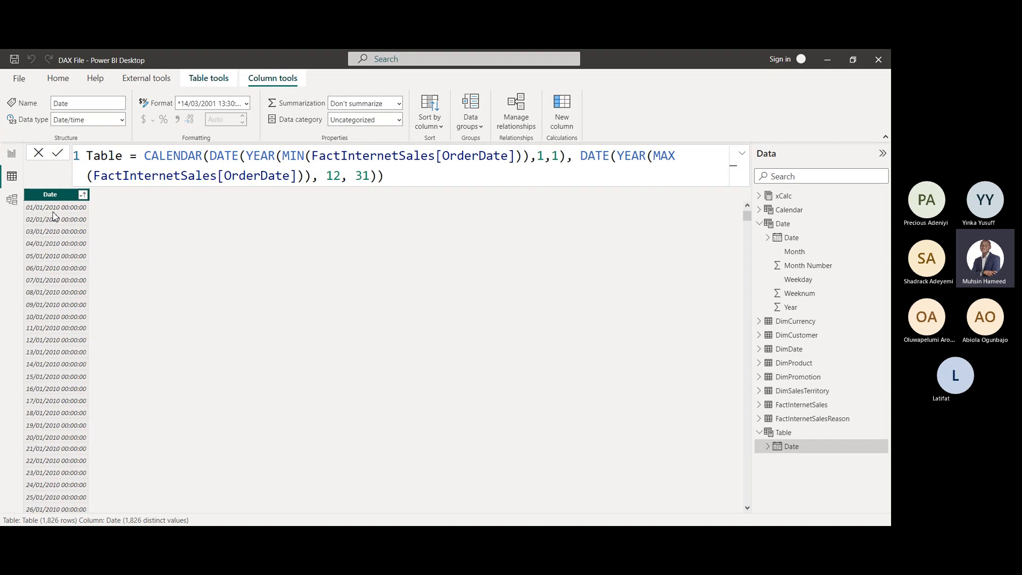
left_click(83, 195)
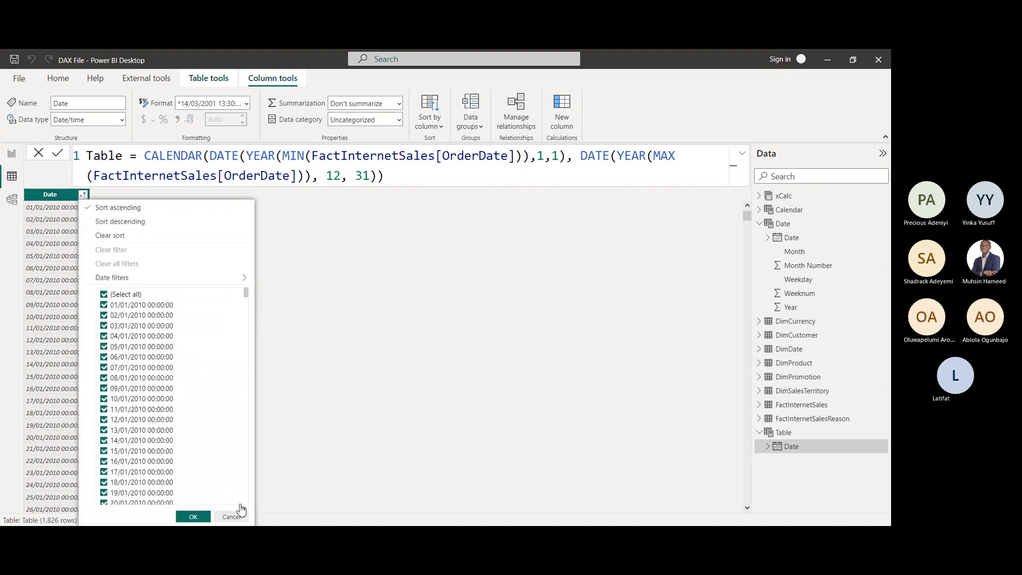
left_click_drag(246, 293, 265, 515)
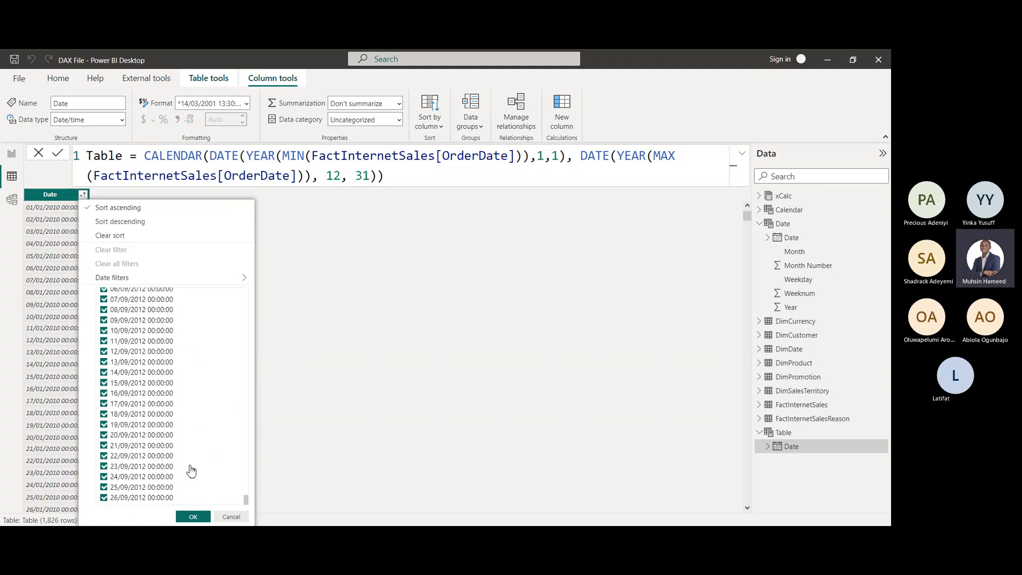
left_click(123, 221)
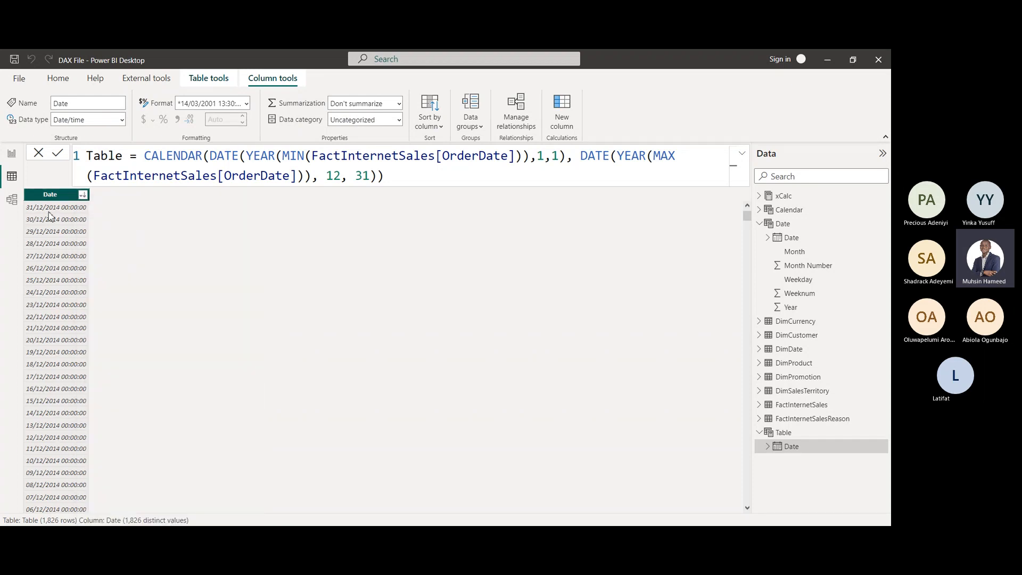